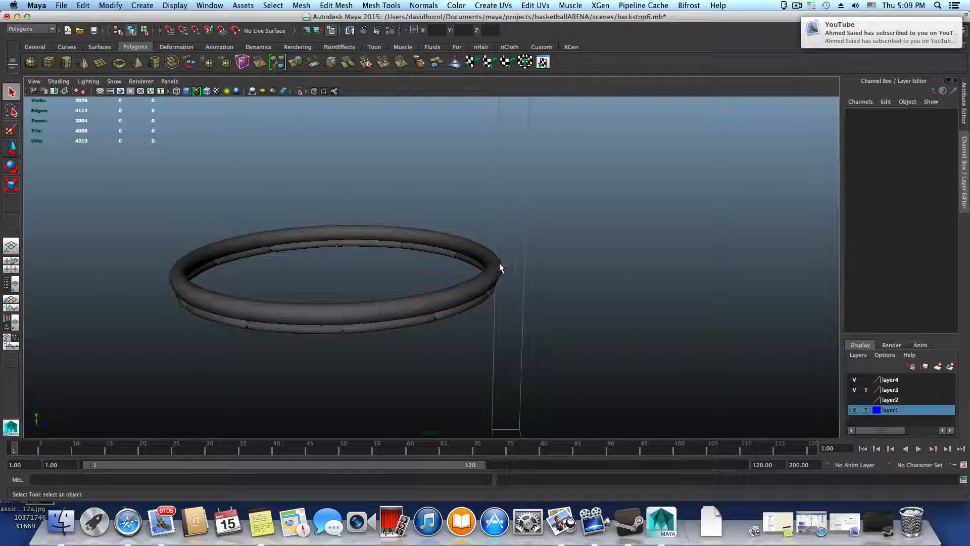
Examine the double-ring basketball rim from several angles and distances
scroll(551, 290, down, 2)
scroll(530, 279, down, 3)
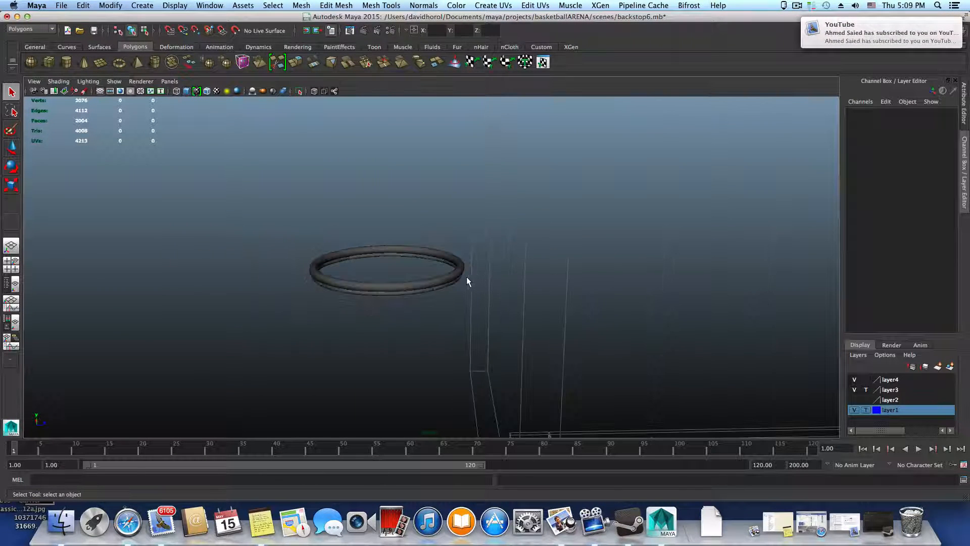
scroll(641, 319, up, 4)
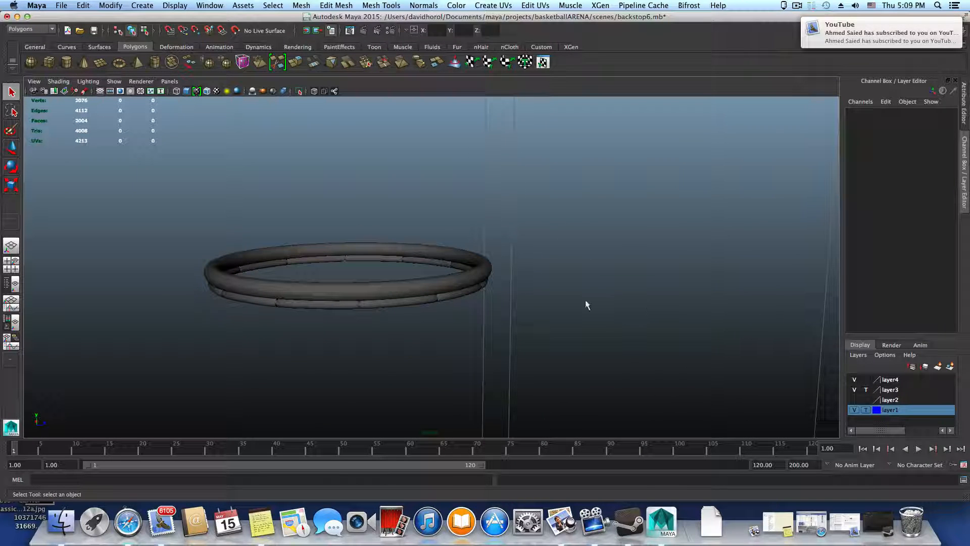
alt+drag(475, 278, 406, 281)
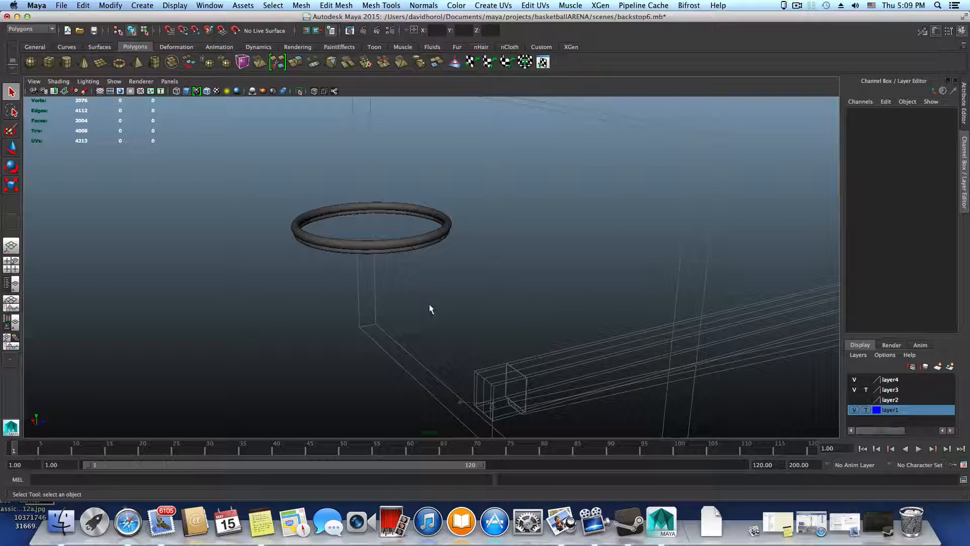
alt+right_drag(428, 306, 492, 279)
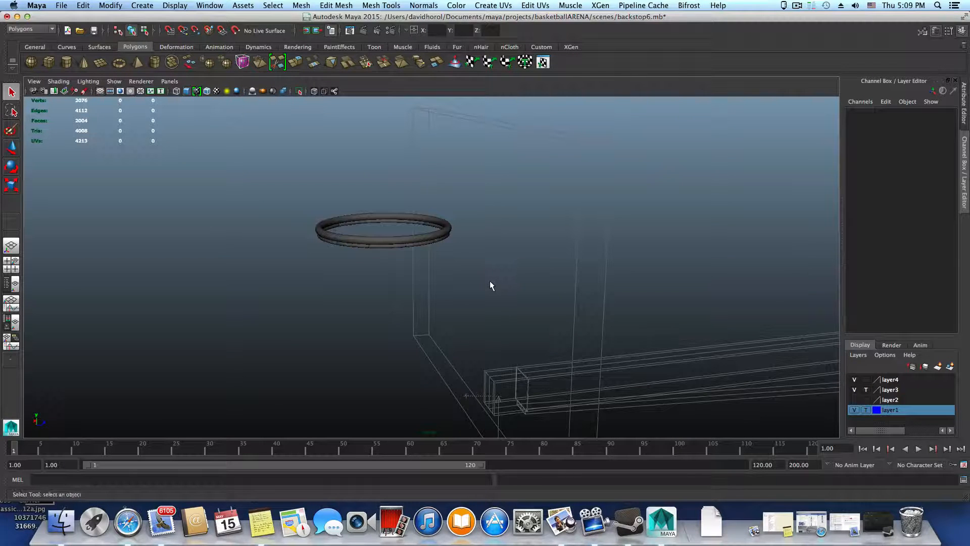
alt+drag(490, 282, 390, 246)
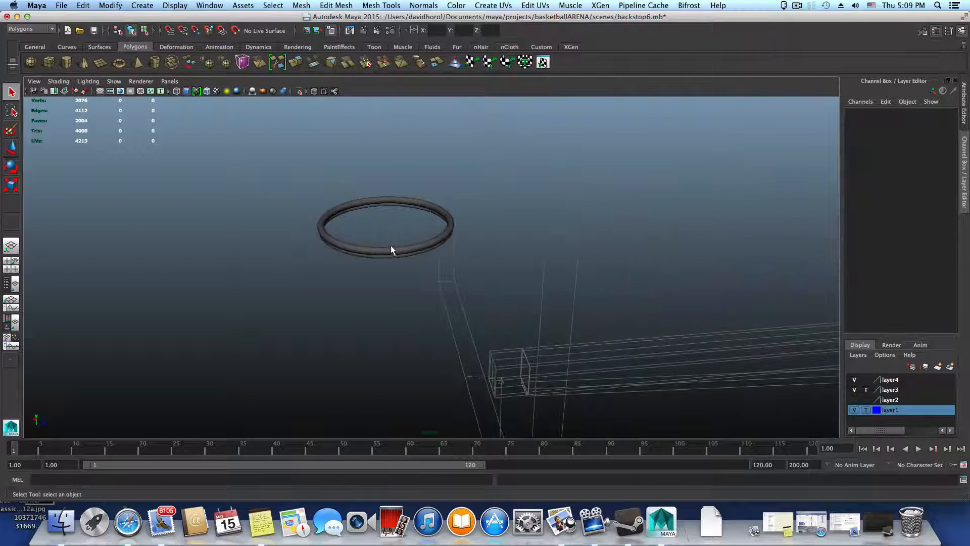
alt+right_drag(383, 251, 503, 267)
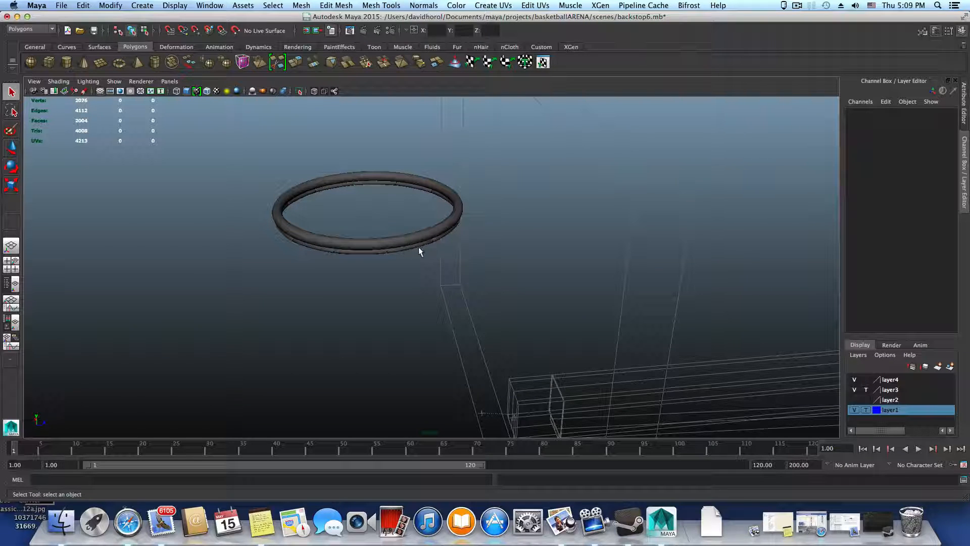
alt+drag(476, 270, 496, 298)
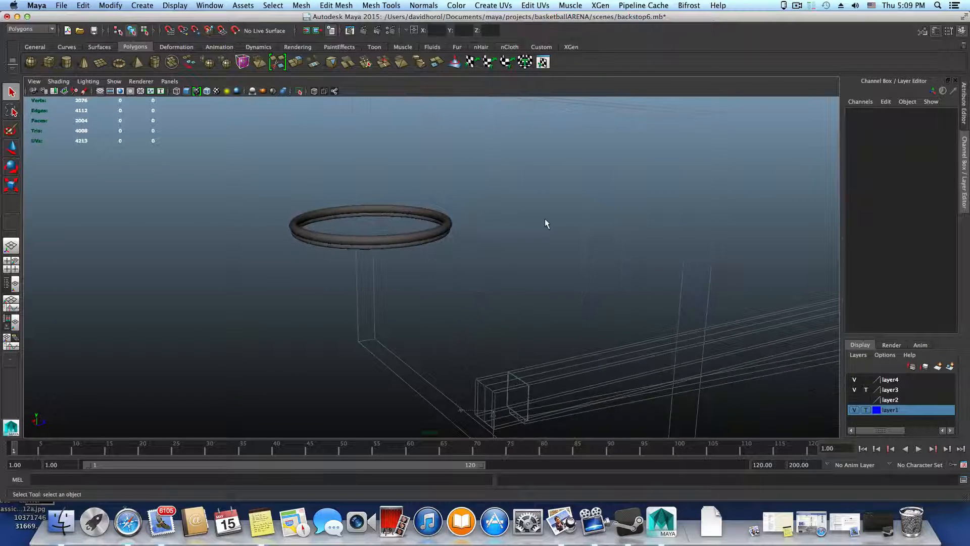
alt+drag(472, 239, 431, 238)
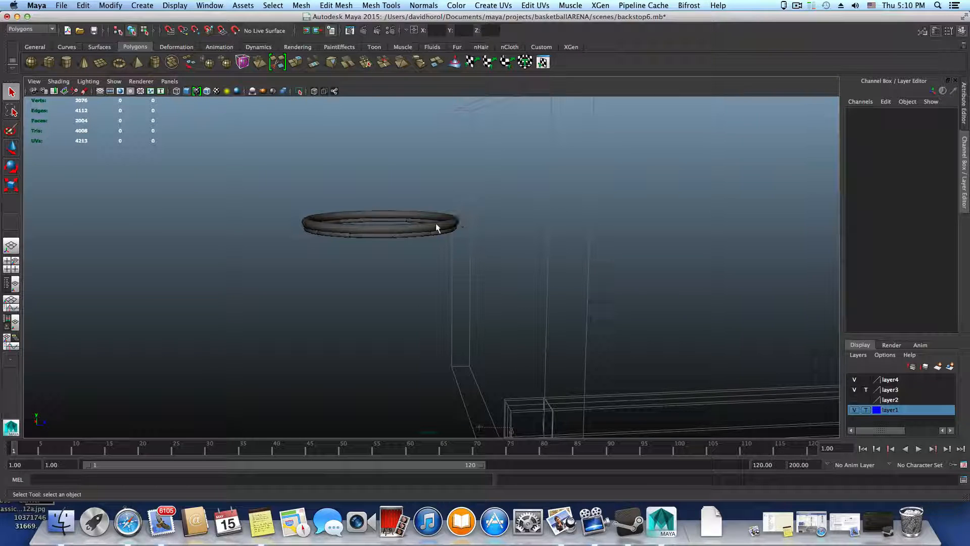
Examine the wireframe support arm and lower backboard frame beneath the rim
alt+drag(498, 274, 366, 186)
alt+middle_drag(421, 271, 411, 251)
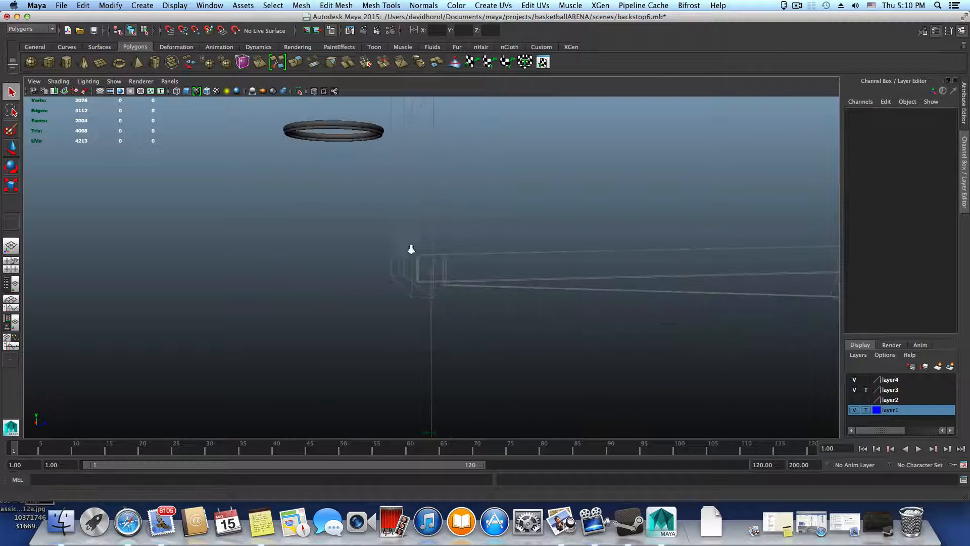
alt+right_drag(411, 251, 626, 290)
alt+drag(626, 290, 463, 274)
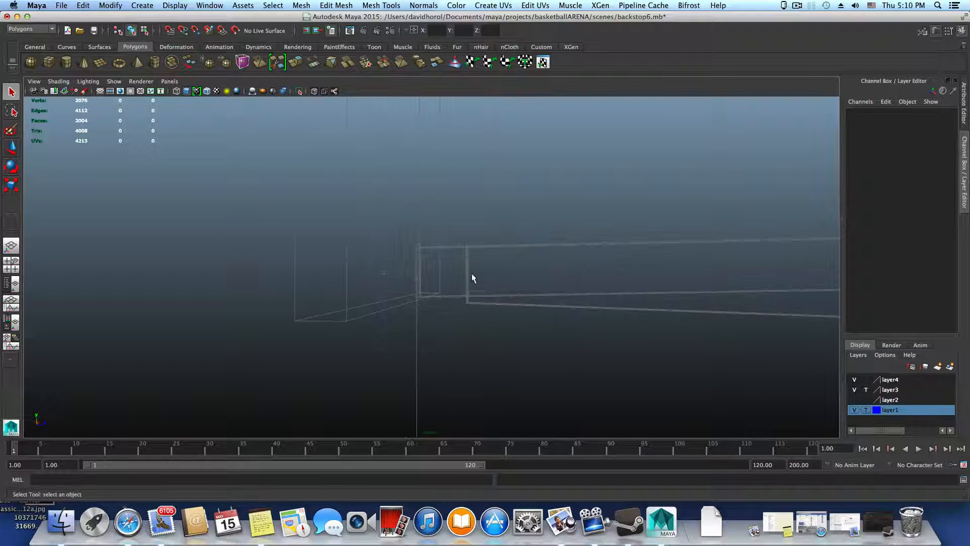
scroll(530, 303, down, 5)
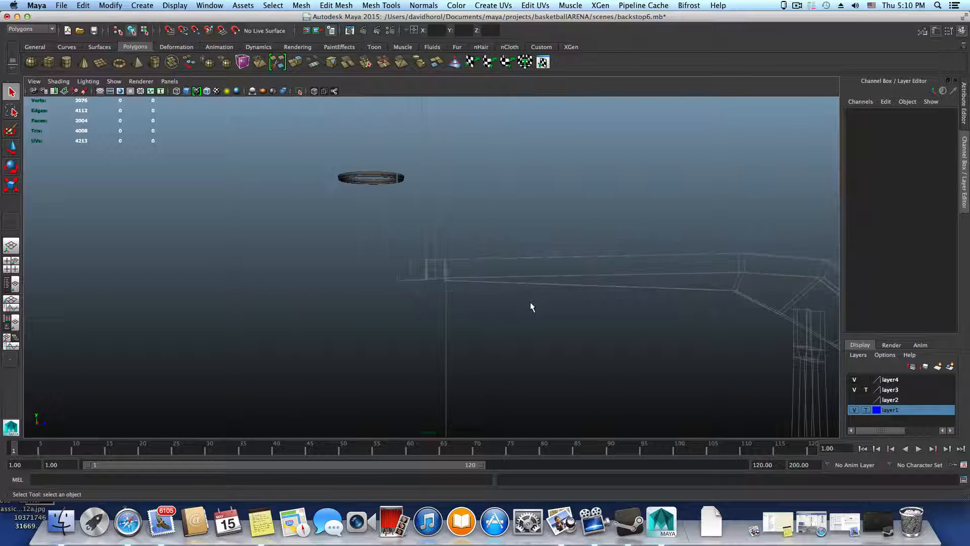
mouse_move(530, 302)
alt+mouse_down()
mouse_move(570, 314)
mouse_move(538, 291)
alt+mouse_up()
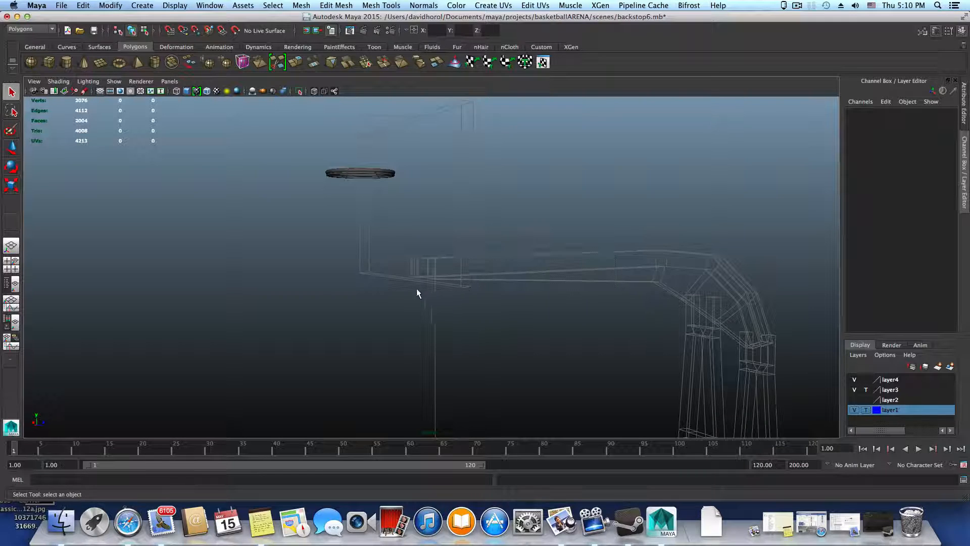
alt+drag(418, 288, 369, 262)
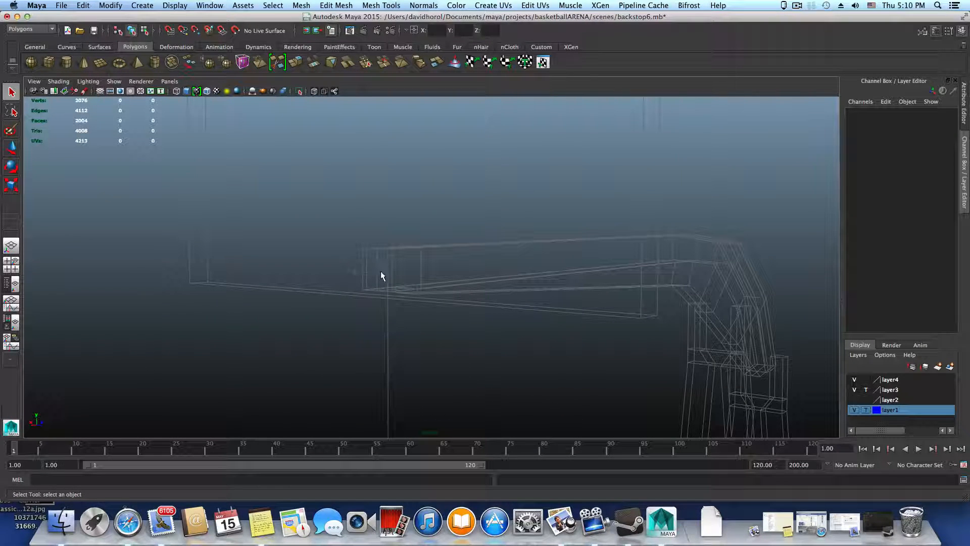
scroll(383, 265, up, 3)
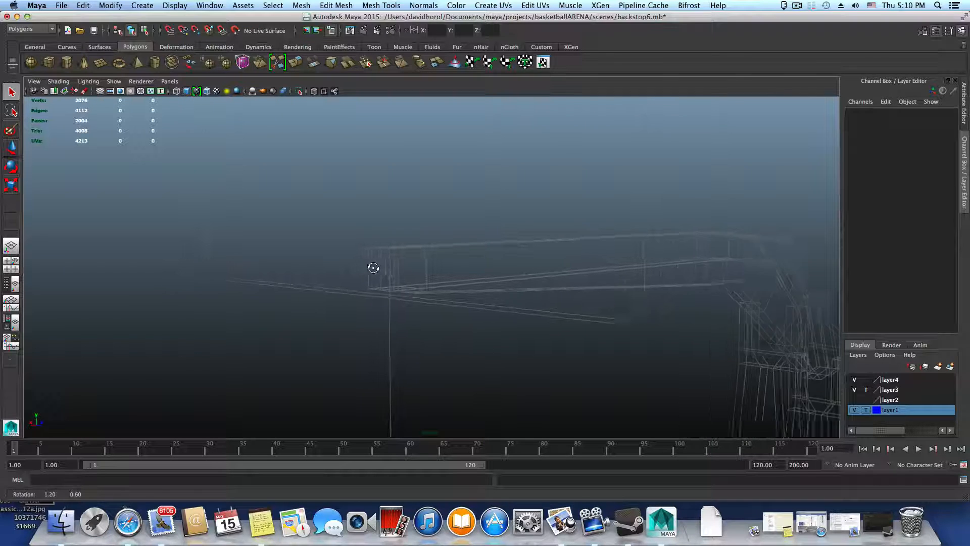
alt+drag(383, 262, 409, 269)
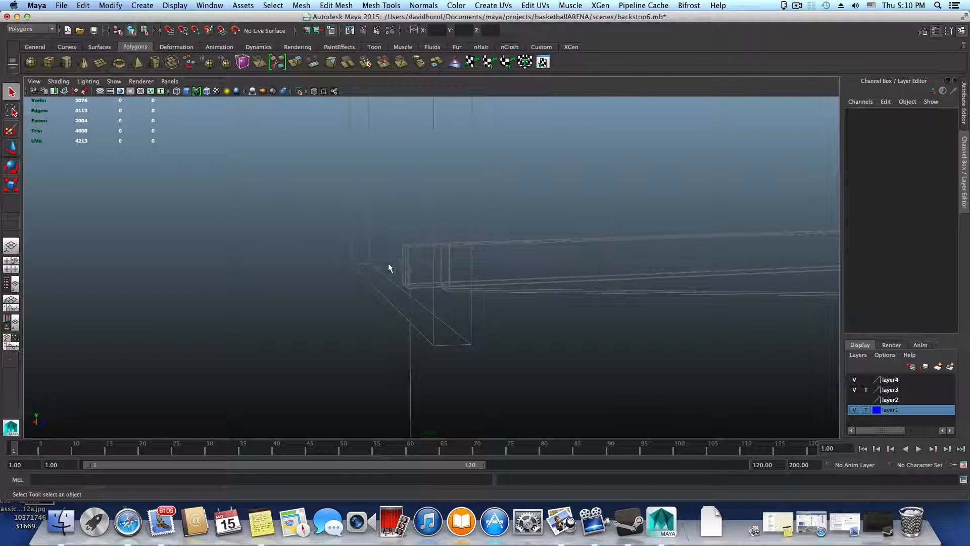
alt+middle_drag(470, 260, 481, 305)
alt+right_drag(480, 305, 377, 316)
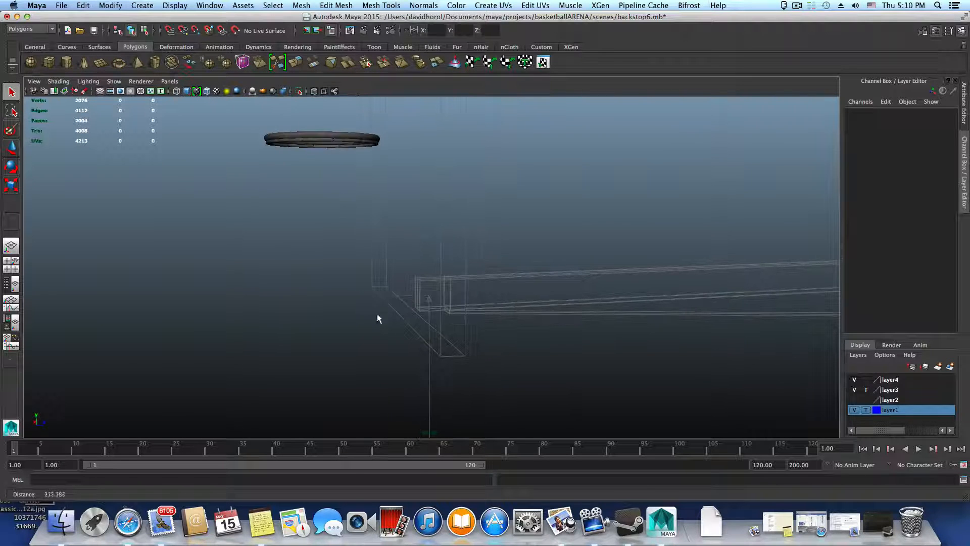
Select the rim and examine its position relative to the backboard frame and support arm
click(332, 140)
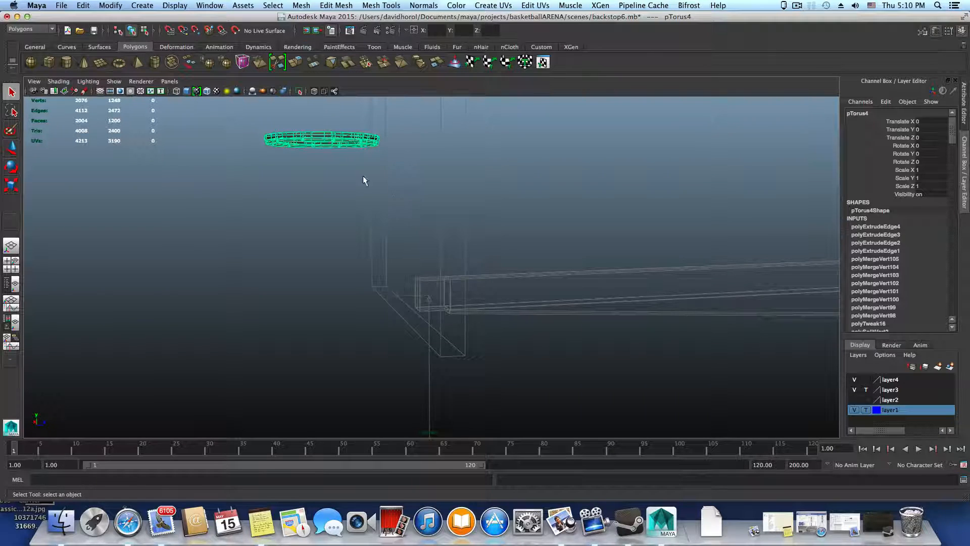
alt+right_drag(363, 174, 528, 280)
scroll(427, 308, down, 3)
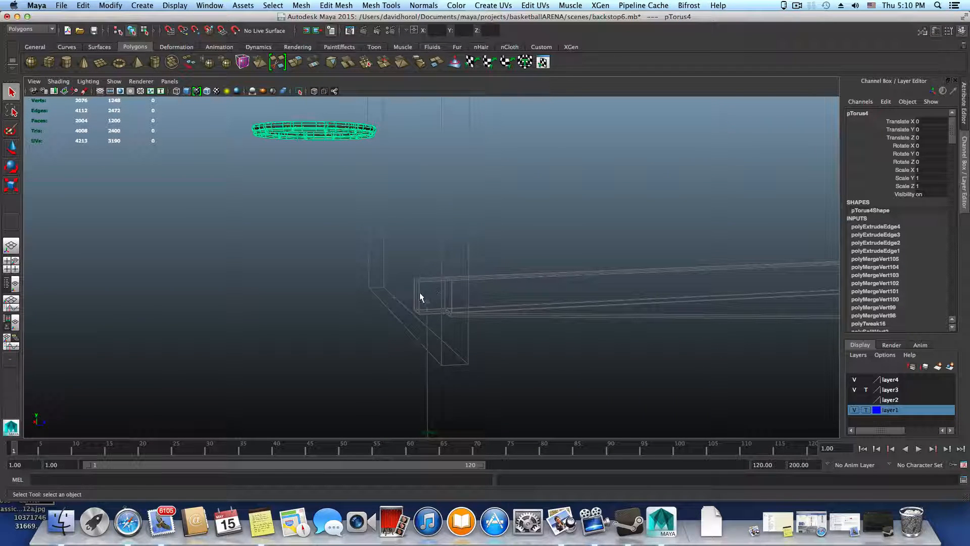
scroll(451, 296, down, 1)
alt+middle_drag(457, 290, 418, 258)
alt+right_drag(372, 264, 556, 286)
alt+middle_drag(439, 273, 509, 273)
mouse_move(509, 273)
alt+mouse_down()
mouse_move(525, 282)
mouse_move(515, 281)
alt+mouse_up()
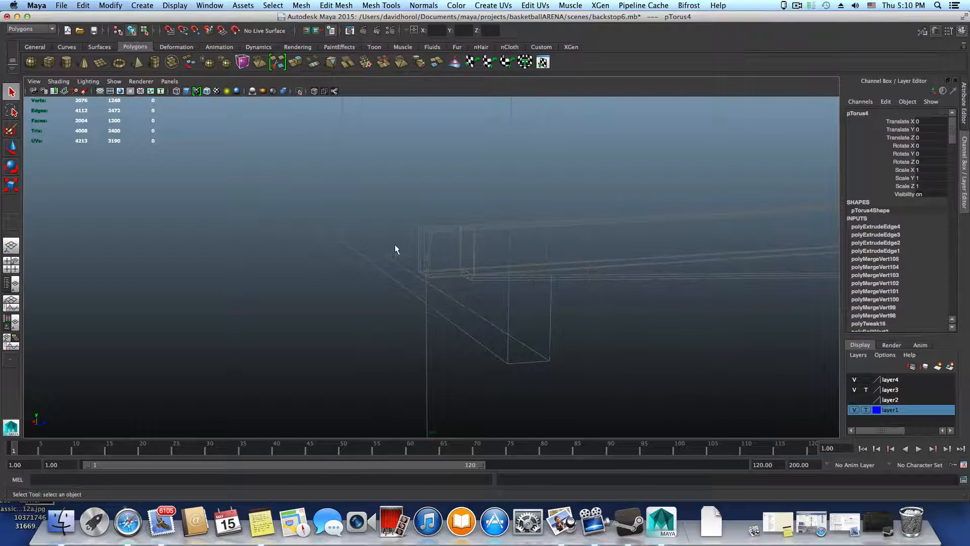
alt+drag(395, 245, 441, 242)
scroll(417, 242, down, 6)
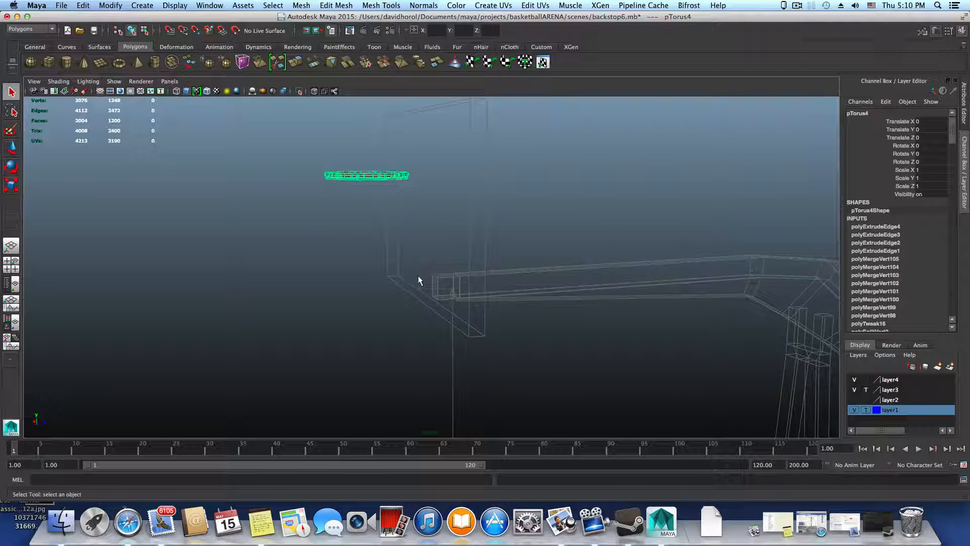
alt+drag(418, 279, 401, 298)
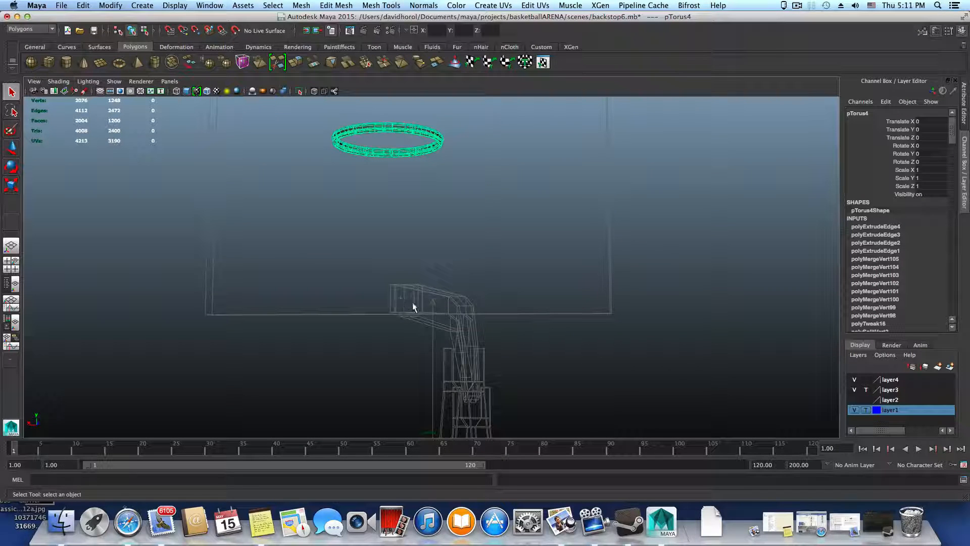
alt+right_drag(413, 298, 615, 350)
alt+drag(614, 350, 469, 337)
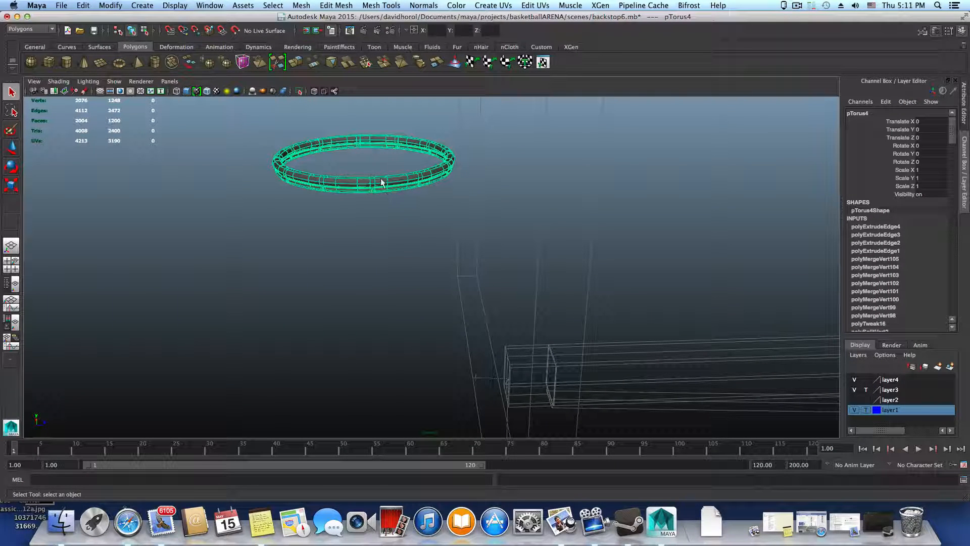
scroll(409, 240, down, 2)
alt+drag(437, 295, 444, 261)
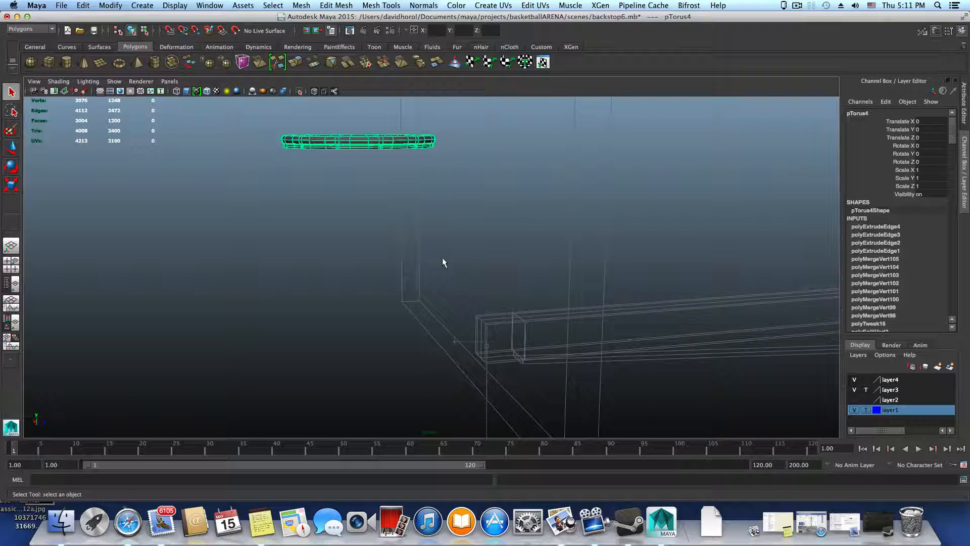
Open the 2014-spalding-equipment-catalog PDF from the desktop in Preview and find the Spalding Basketball Rims page
drag(402, 17, 86, 16)
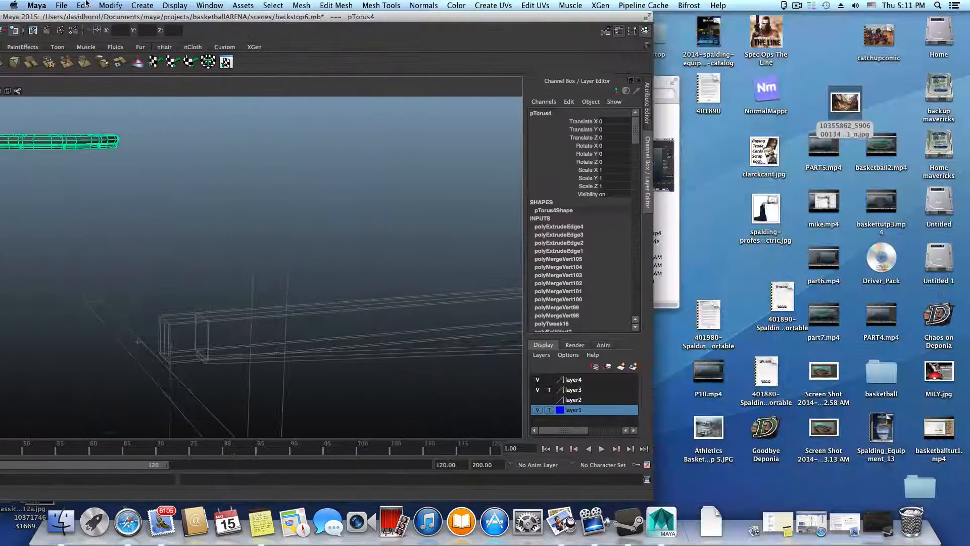
double_click(708, 33)
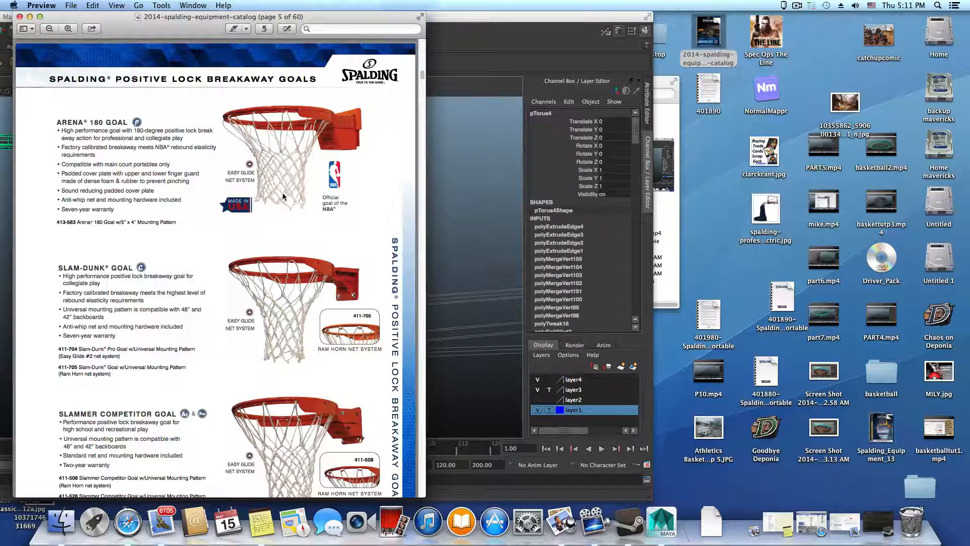
scroll(326, 267, up, 5)
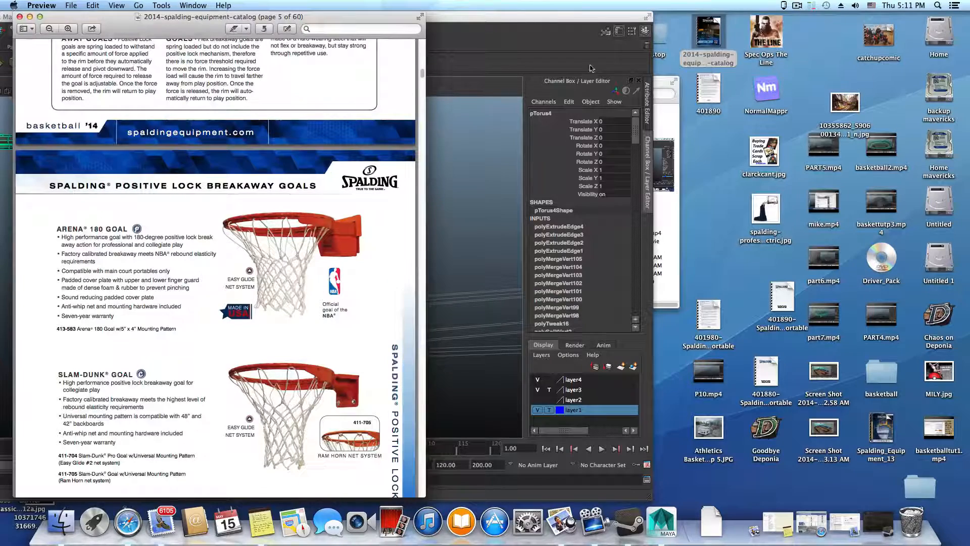
scroll(272, 270, up, 12)
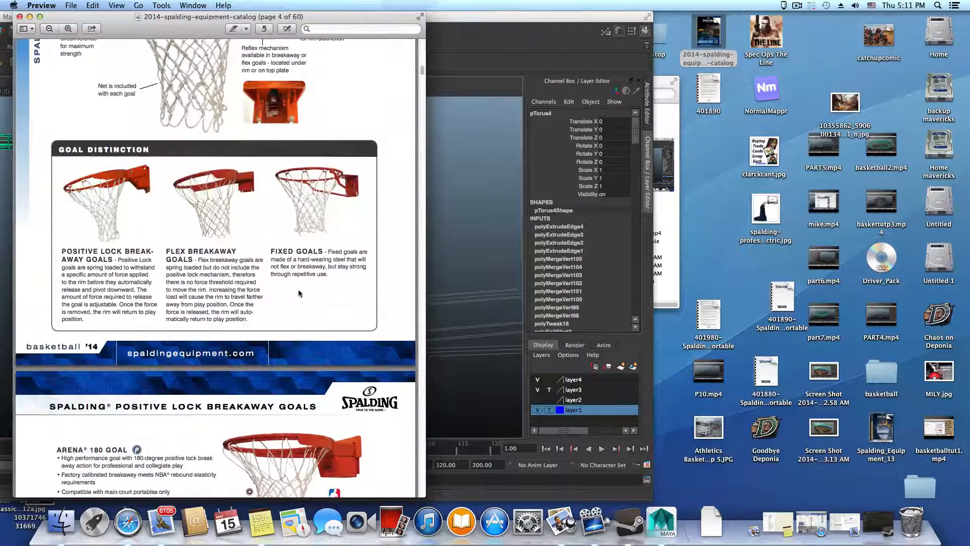
scroll(299, 293, up, 4)
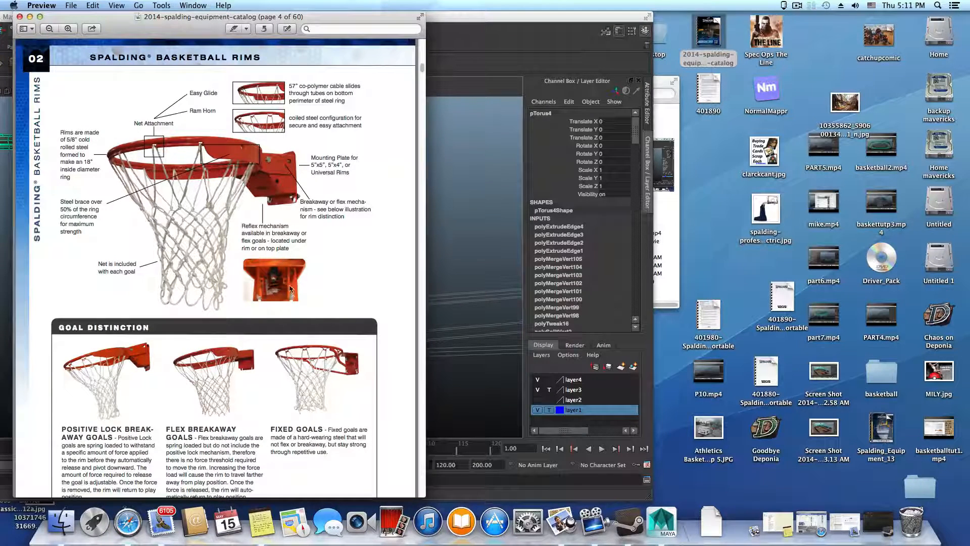
scroll(283, 295, up, 5)
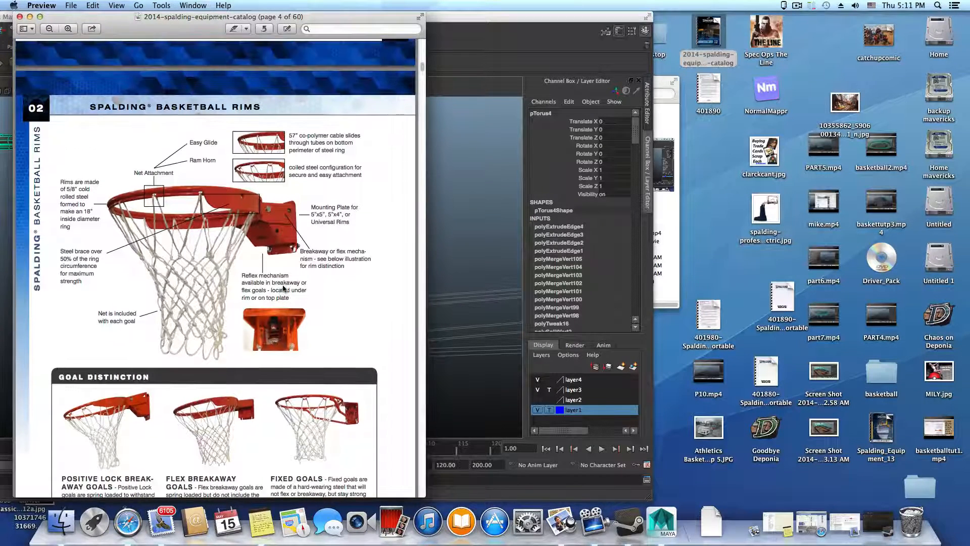
Browse the catalog's company overview and table of contents, and return to the Basketball Rims page
scroll(284, 289, up, 20)
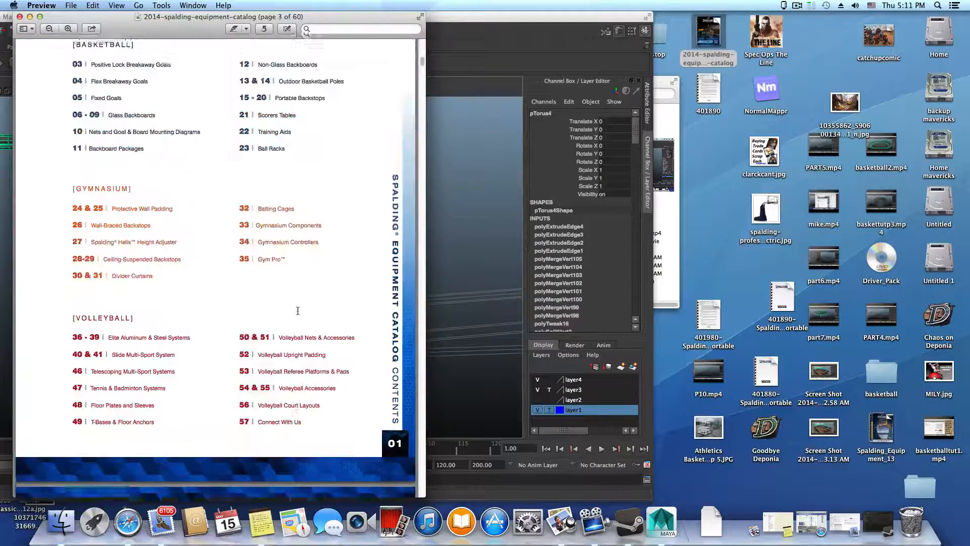
scroll(297, 311, up, 20)
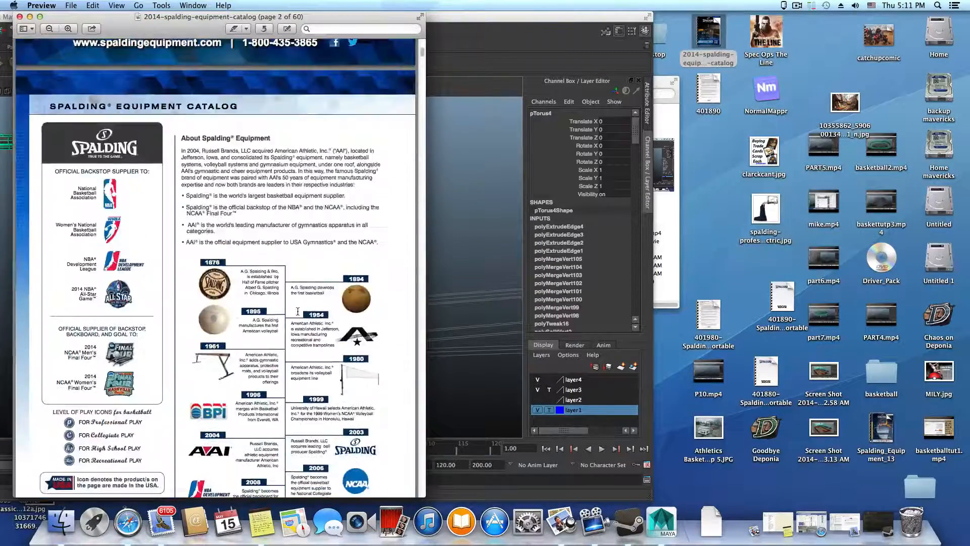
scroll(298, 311, down, 15)
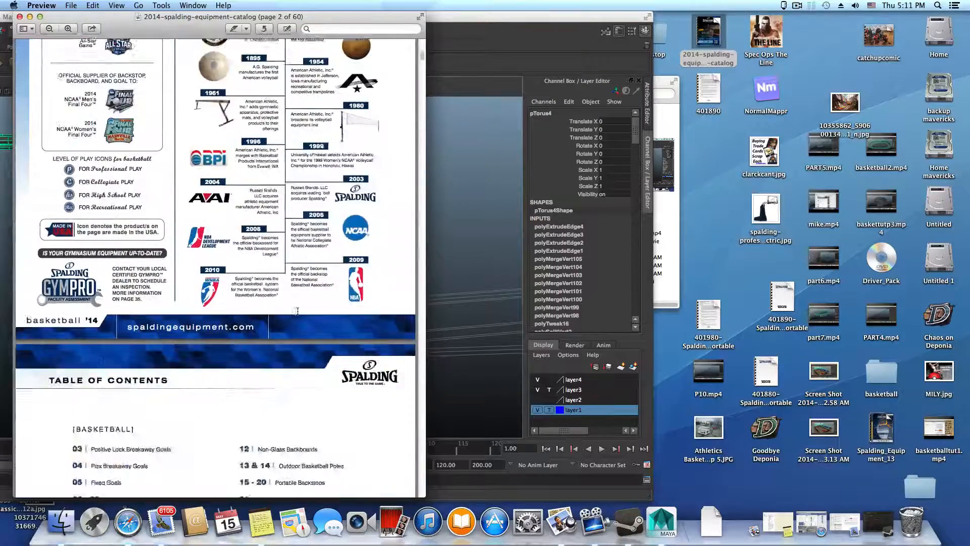
scroll(297, 310, down, 15)
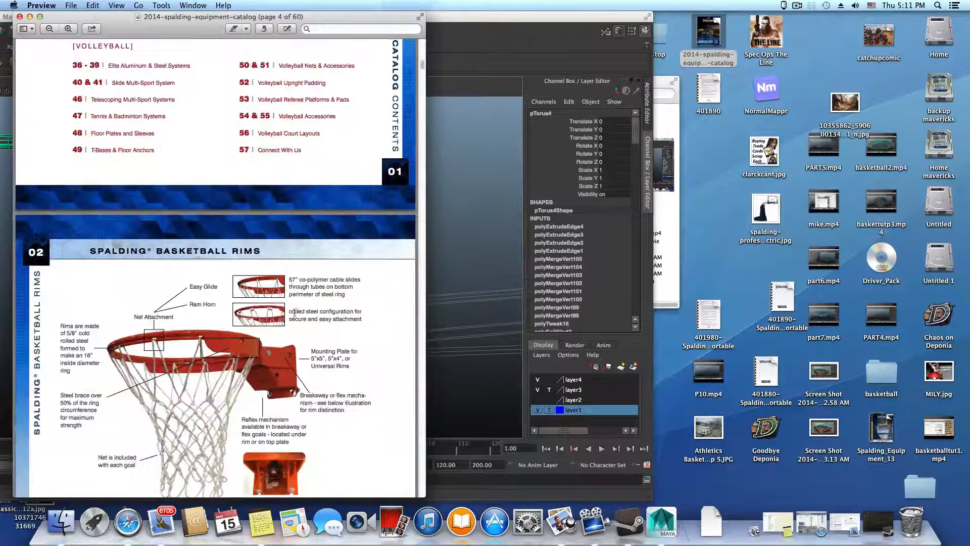
Enlarge the Basketball Rims diagram and examine the rim's steel brace, net attachments and mounting plate
click(67, 28)
click(67, 29)
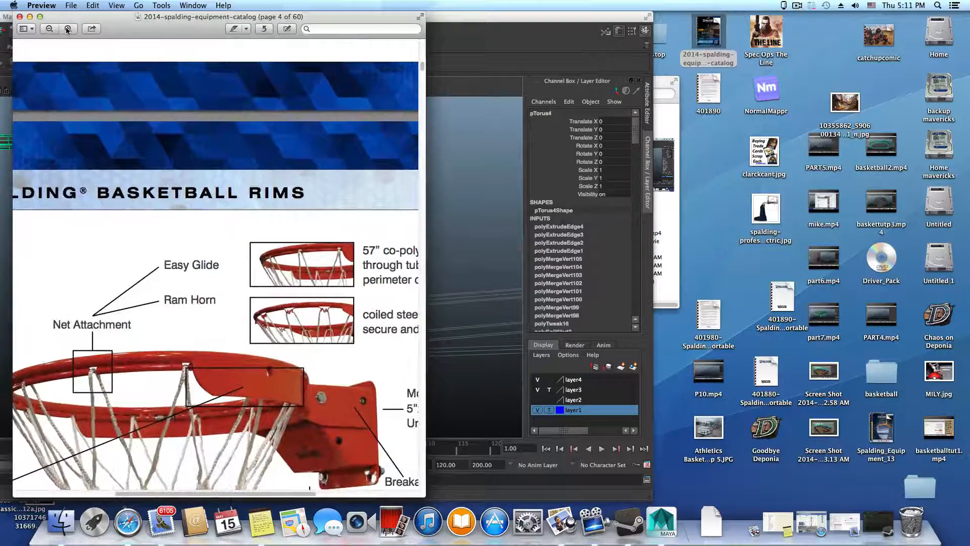
drag(202, 16, 305, 17)
scroll(374, 342, down, 1)
scroll(374, 341, down, 5)
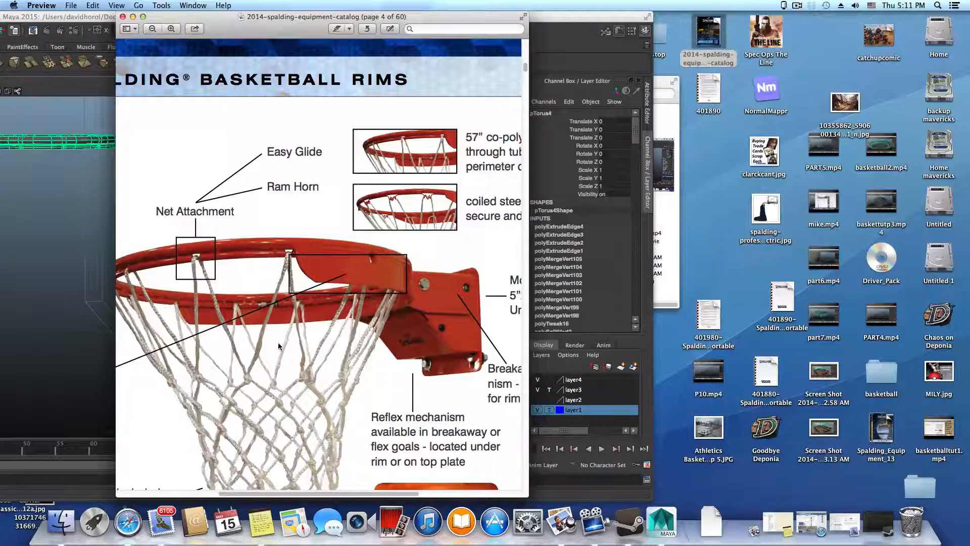
Continue through the catalog to the Positive Lock Breakaway Goals page and examine the official NBA goal's rim and mounting bracket
click(196, 258)
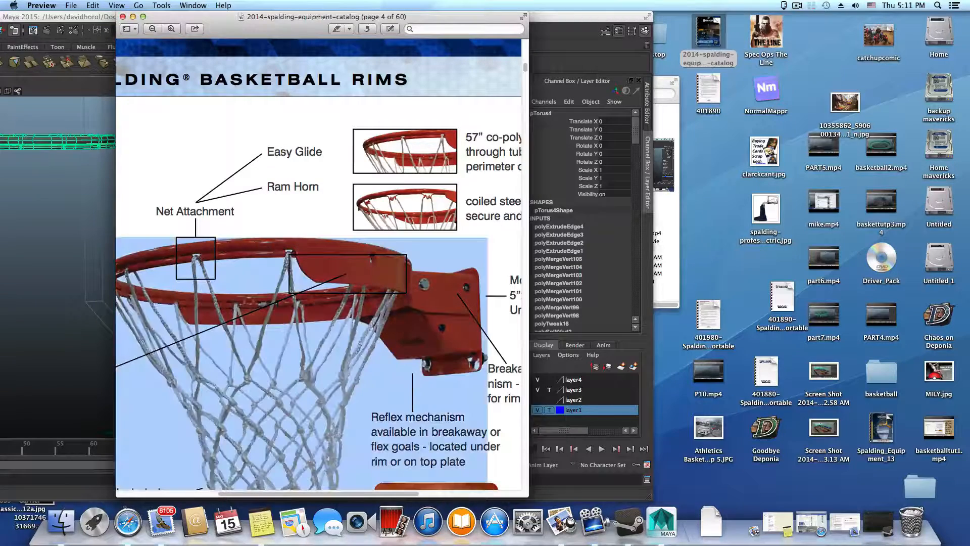
click(285, 250)
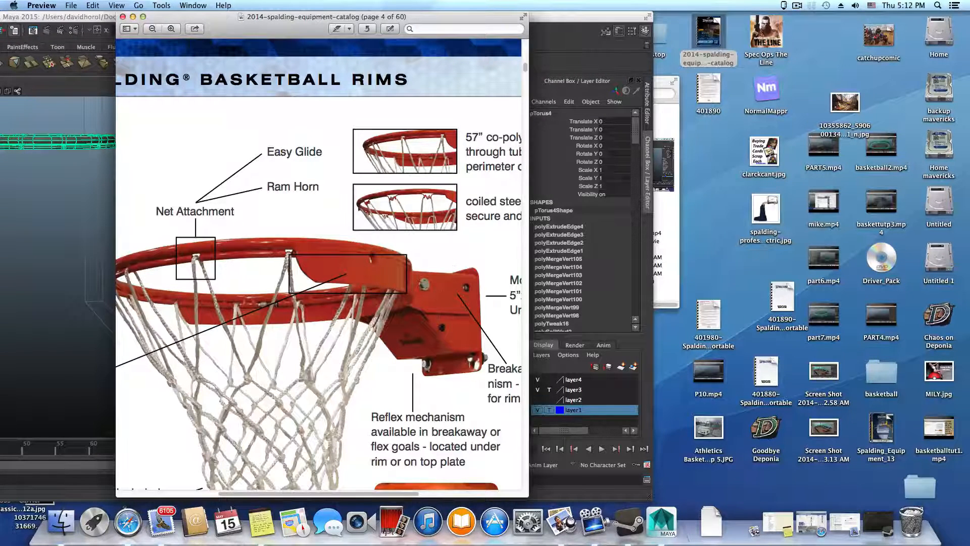
scroll(430, 384, down, 10)
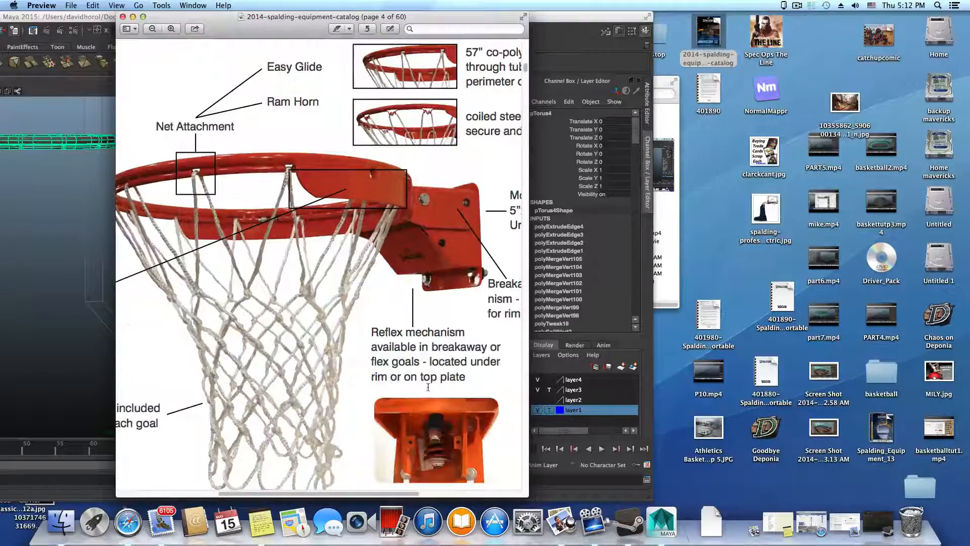
scroll(431, 402, down, 10)
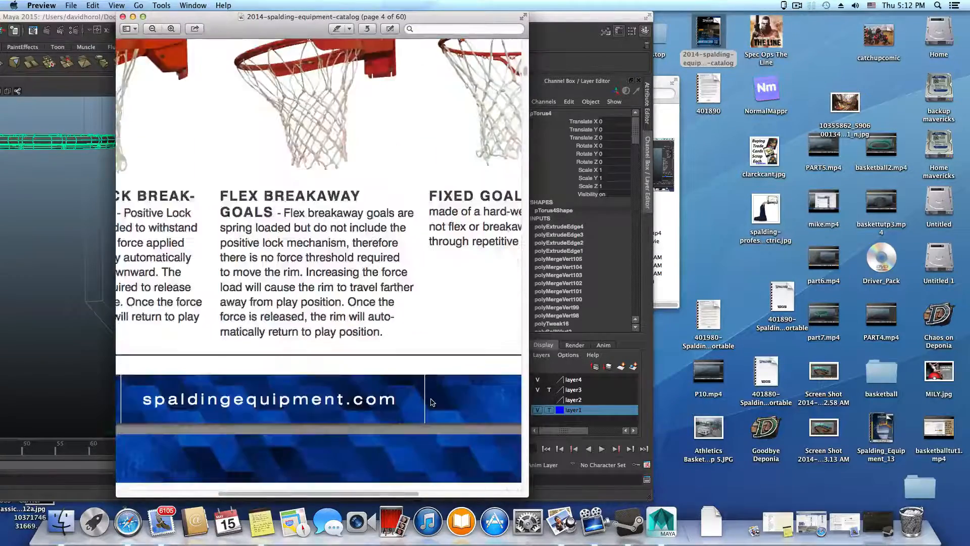
scroll(432, 404, up, 5)
scroll(435, 413, down, 5)
scroll(435, 412, down, 5)
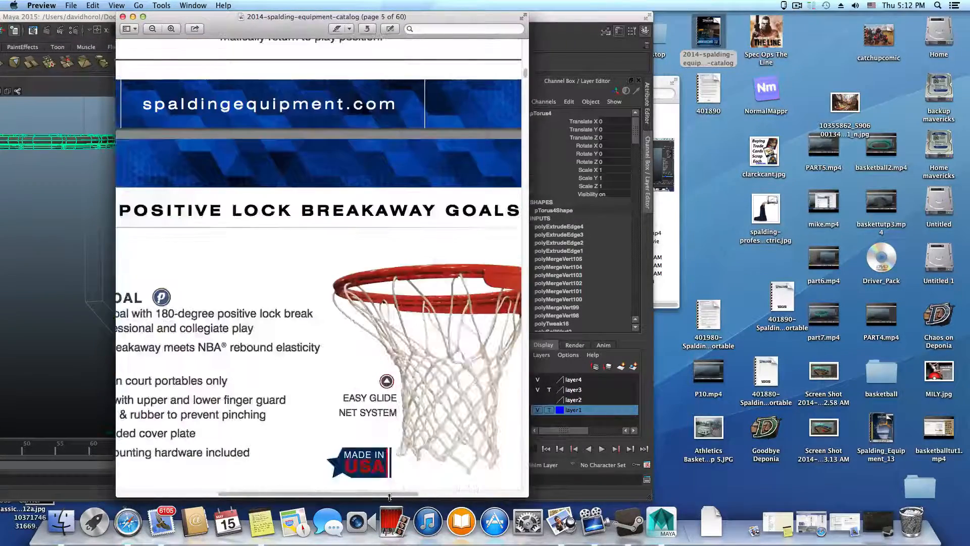
drag(374, 497, 433, 497)
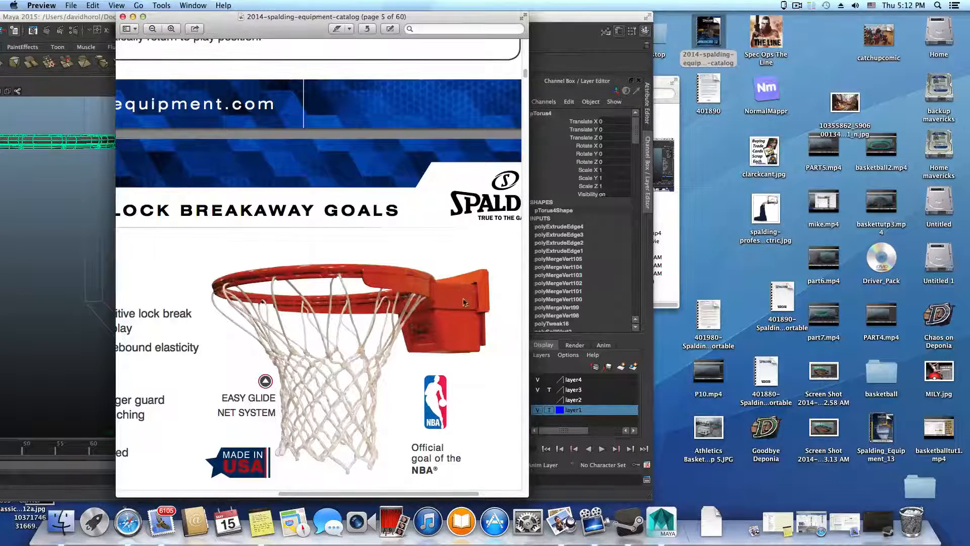
scroll(416, 317, down, 3)
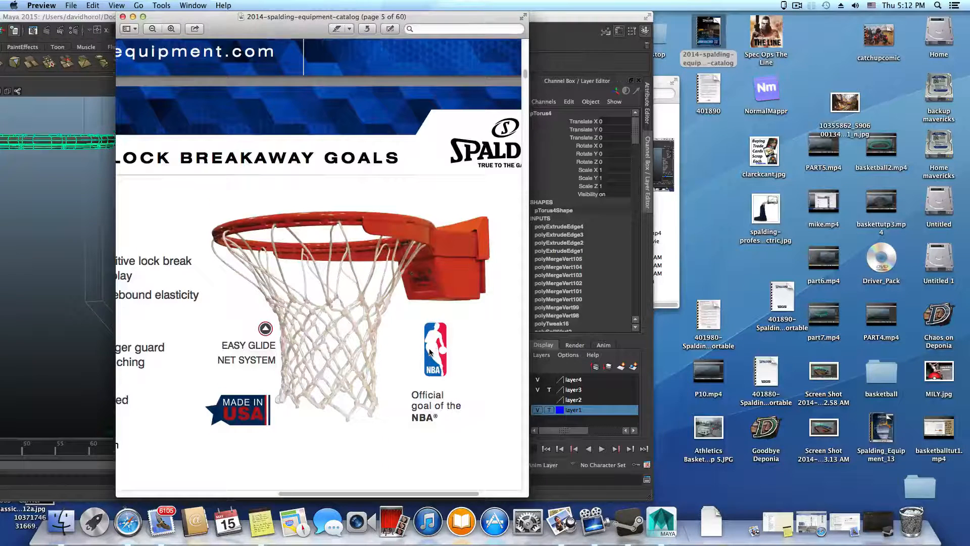
scroll(416, 316, up, 1)
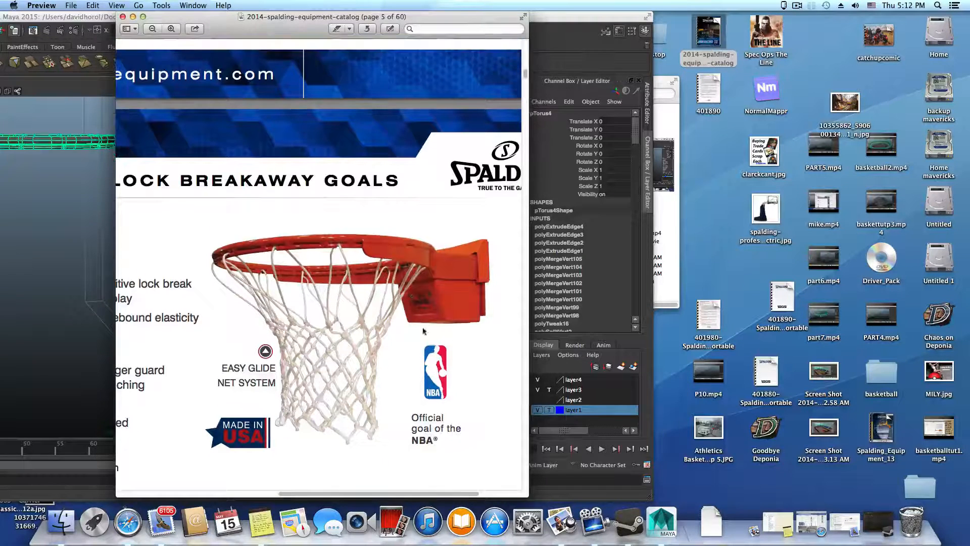
Minimize the catalog, return to Maya in an enlarged window, and frame the selected rim with its smooth preview off
click(132, 18)
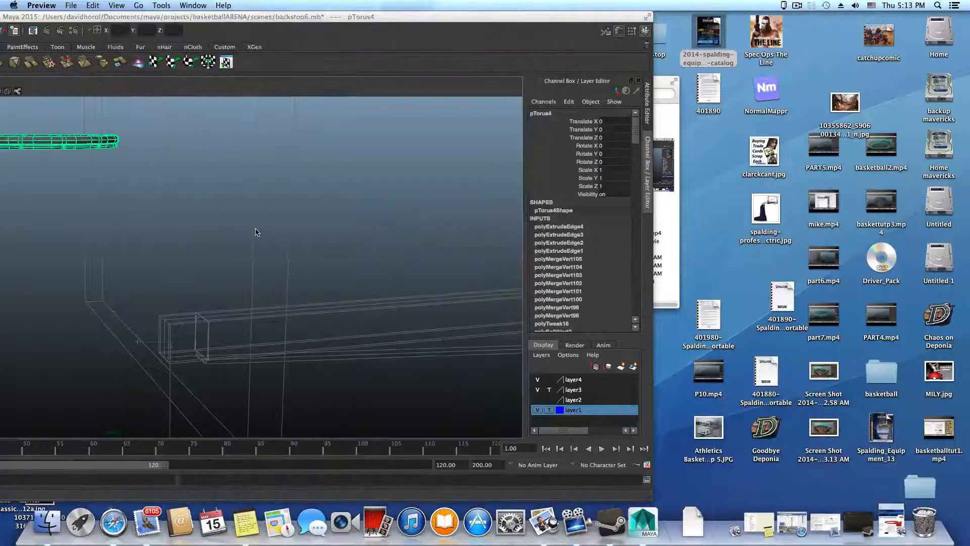
alt+drag(285, 251, 377, 287)
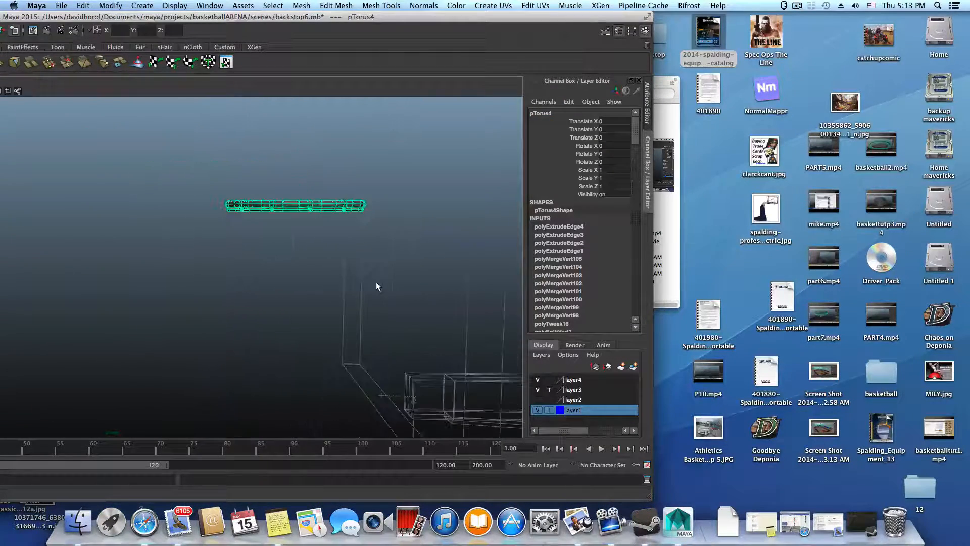
double_click(355, 19)
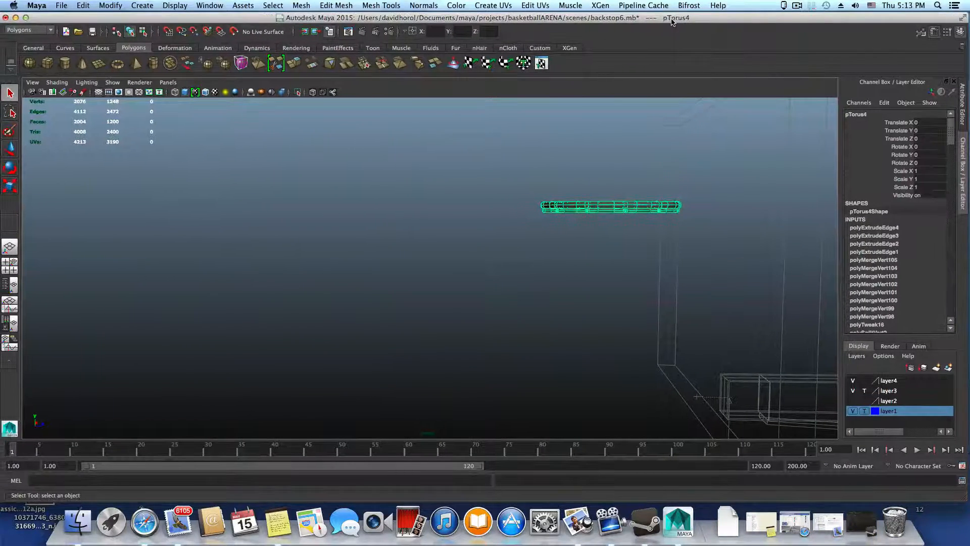
key(f)
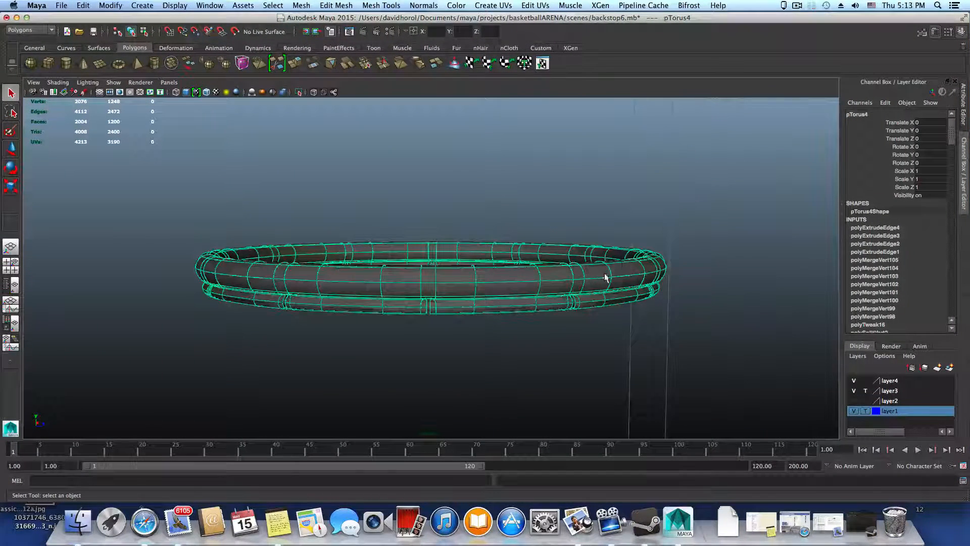
alt+drag(605, 276, 511, 273)
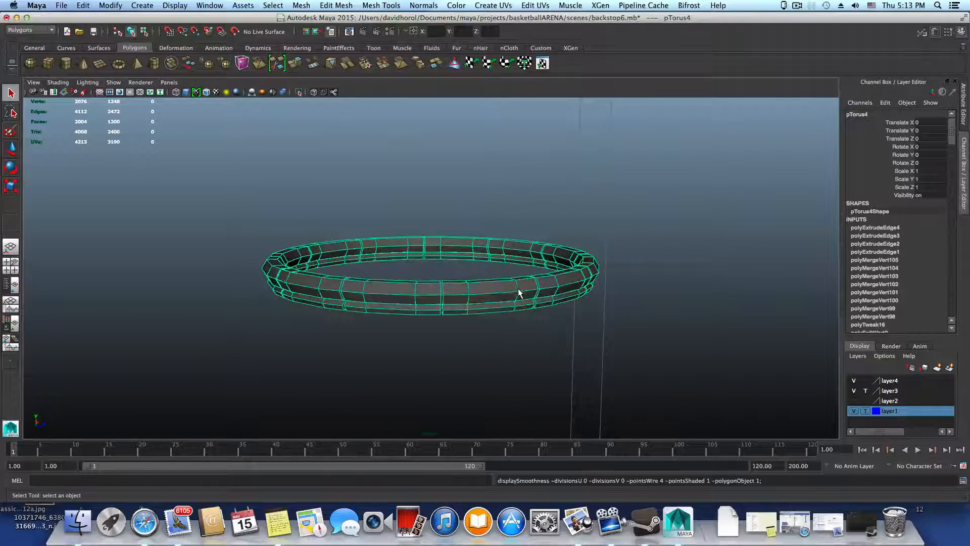
Switch the rim to face selection and select one face on its outer side
alt+drag(541, 303, 427, 277)
alt+right_drag(426, 278, 637, 322)
alt+middle_drag(482, 227, 509, 278)
right_drag(469, 220, 472, 243)
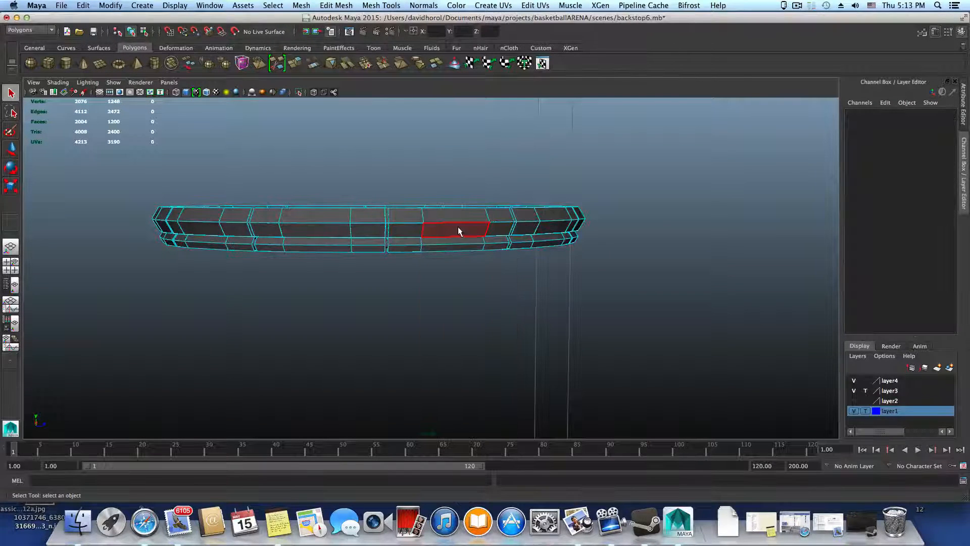
click(459, 228)
mouse_move(425, 323)
alt+mouse_down()
mouse_move(425, 311)
mouse_move(431, 329)
alt+mouse_up()
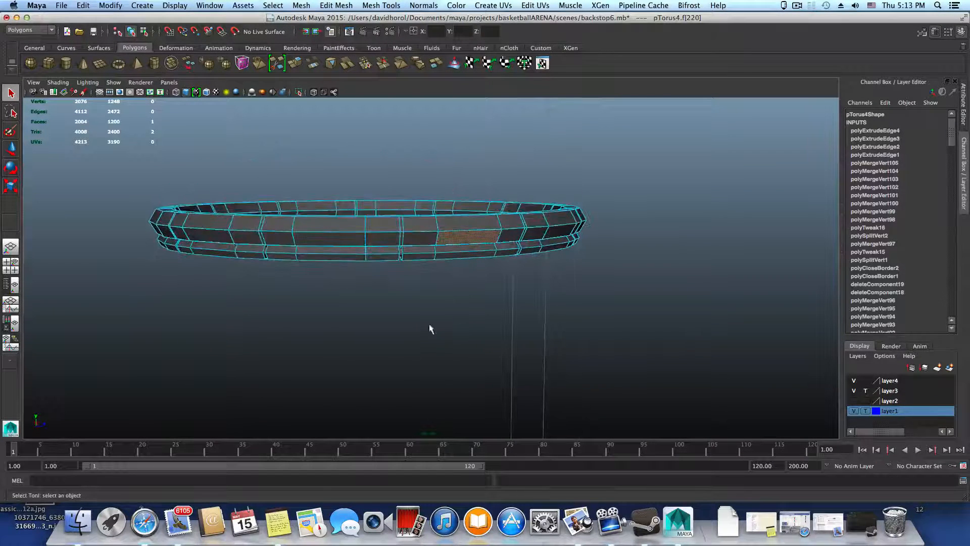
Try selecting neighbouring faces one by one along the rim's outer side
click(415, 239)
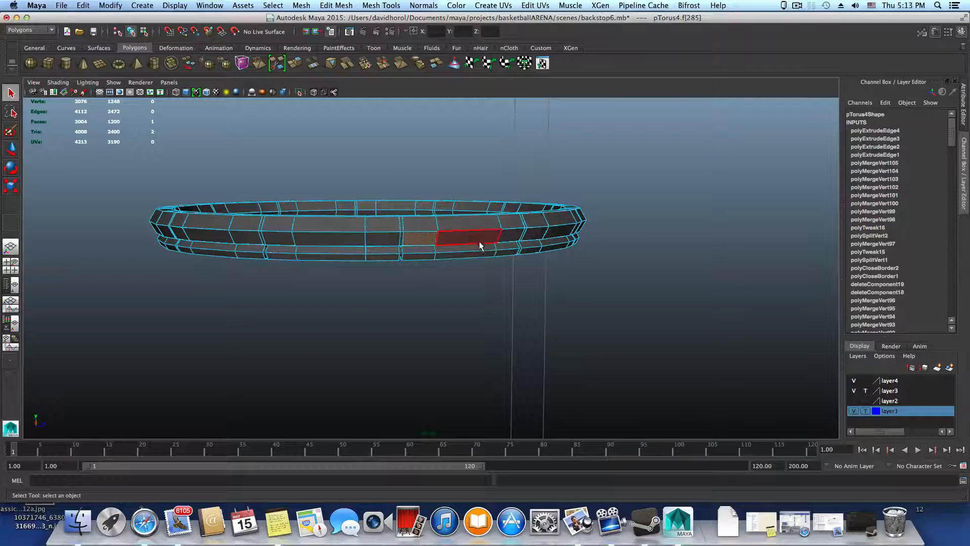
alt+drag(480, 246, 398, 235)
shift+click(398, 238)
shift+click(412, 235)
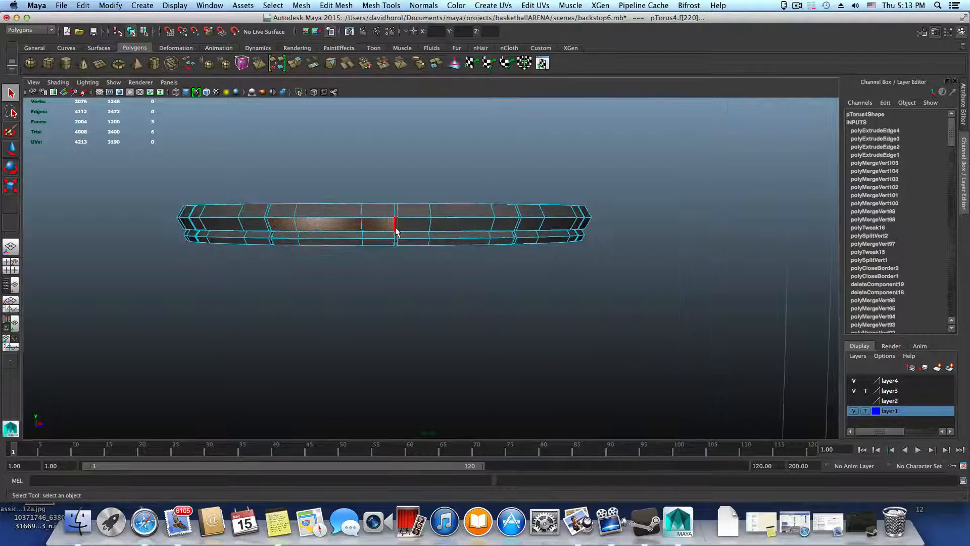
shift+click(395, 228)
shift+click(404, 228)
alt+drag(459, 234, 494, 287)
Select a band of faces along the rim's outer side, starting from a single face and extending it along the loop
click(464, 330)
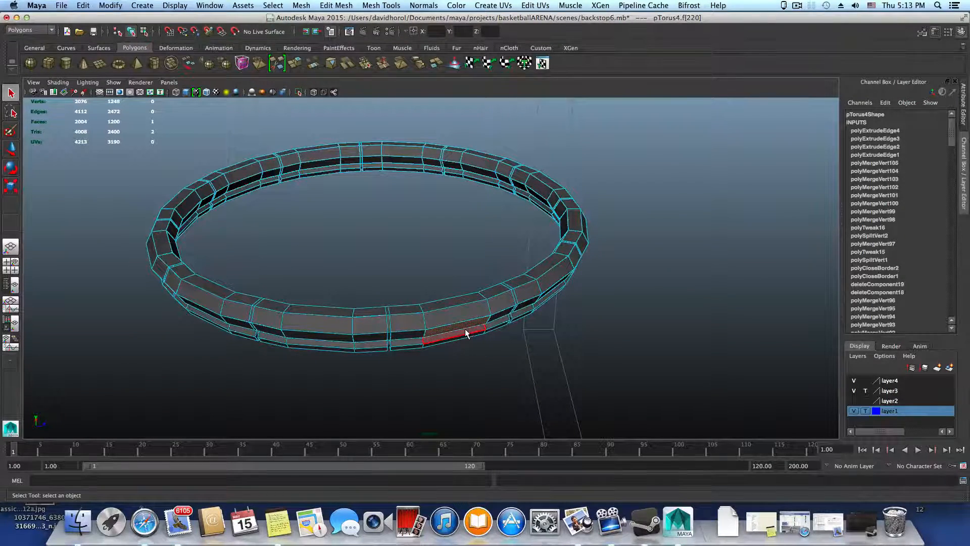
alt+drag(480, 323, 495, 283)
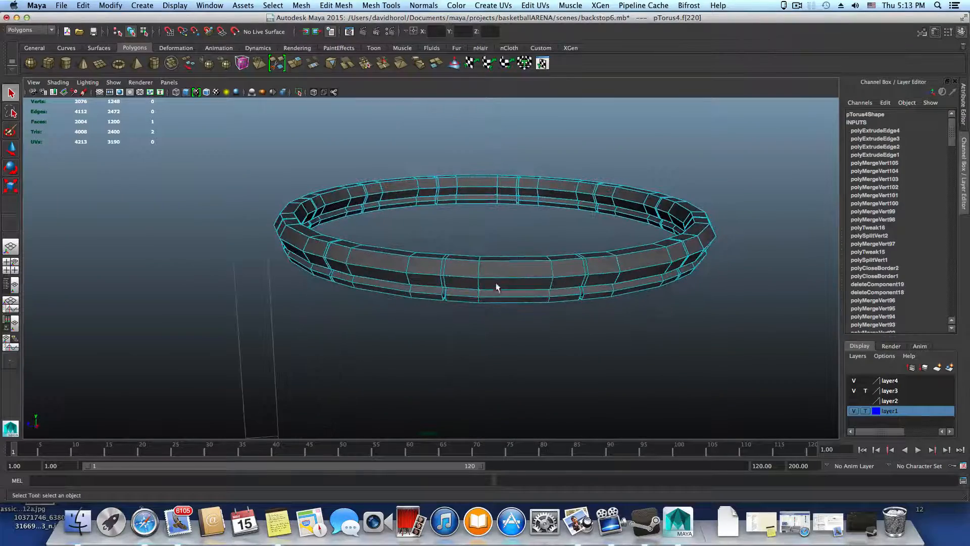
shift+double_click(499, 282)
alt+drag(401, 298, 329, 340)
alt+right_drag(328, 340, 251, 327)
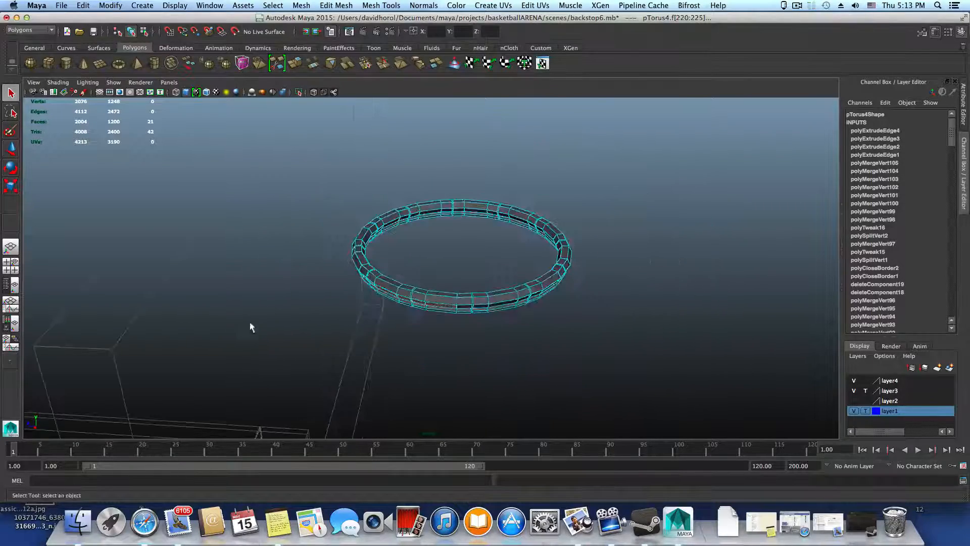
Examine the rim and the backstop frame from the perspective, four-view and top views, and return to the perspective view
mouse_move(251, 326)
alt+mouse_down()
mouse_move(537, 359)
mouse_move(456, 339)
mouse_move(410, 367)
mouse_move(368, 357)
mouse_move(354, 340)
mouse_move(358, 359)
mouse_move(370, 346)
mouse_move(369, 373)
mouse_move(369, 336)
mouse_move(320, 342)
mouse_move(344, 362)
mouse_move(278, 341)
mouse_move(256, 318)
mouse_move(262, 323)
alt+mouse_up()
mouse_move(262, 322)
alt+right_down()
mouse_move(295, 337)
mouse_move(275, 337)
alt+right_up()
alt+drag(328, 363, 315, 397)
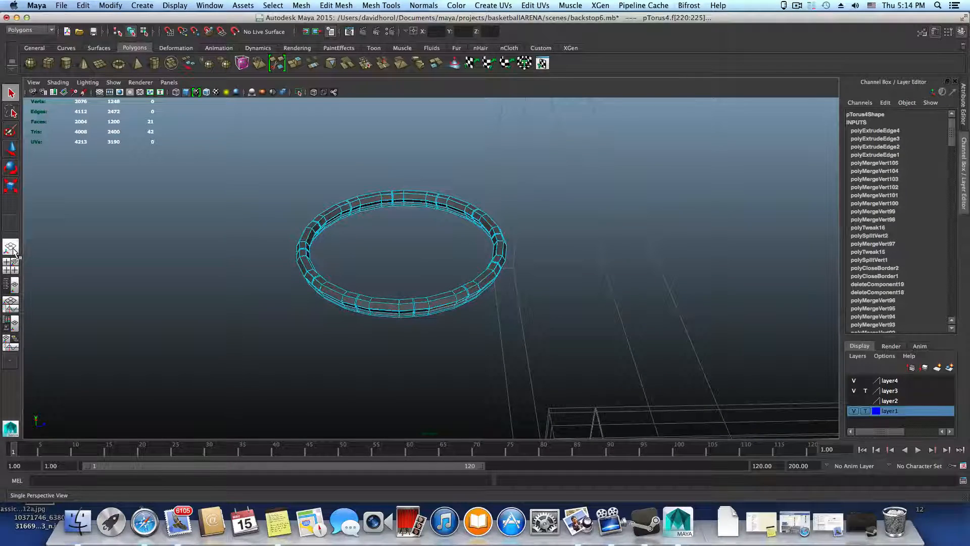
click(17, 265)
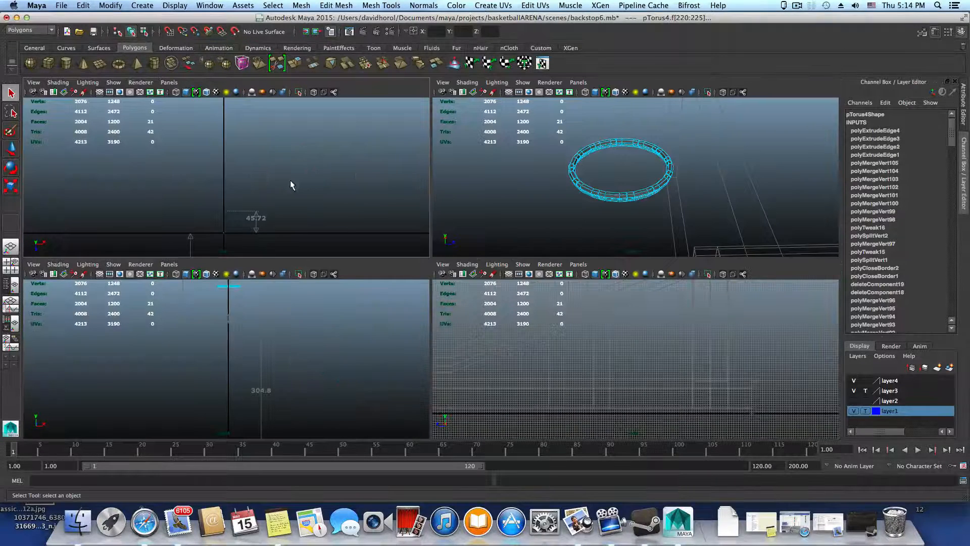
key(space)
alt+middle_drag(435, 346, 413, 233)
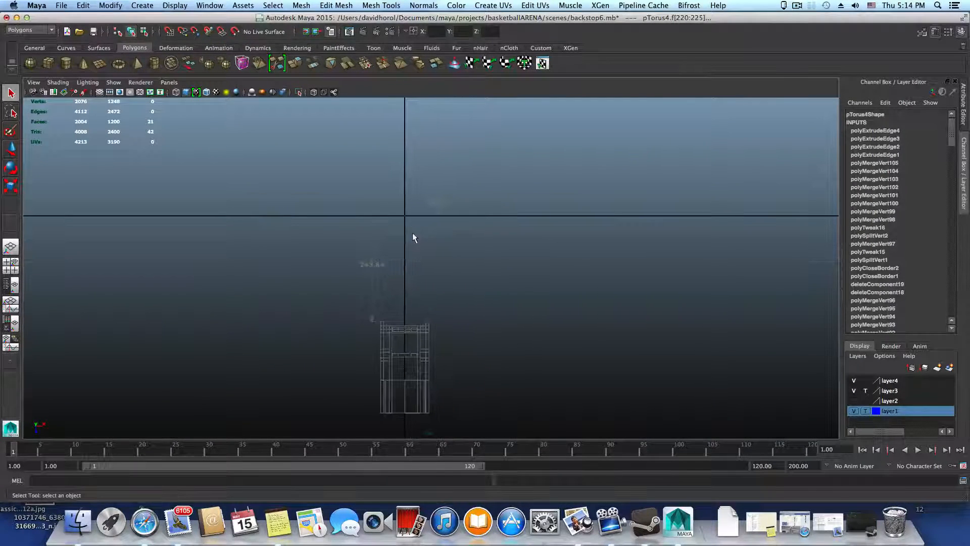
key(space)
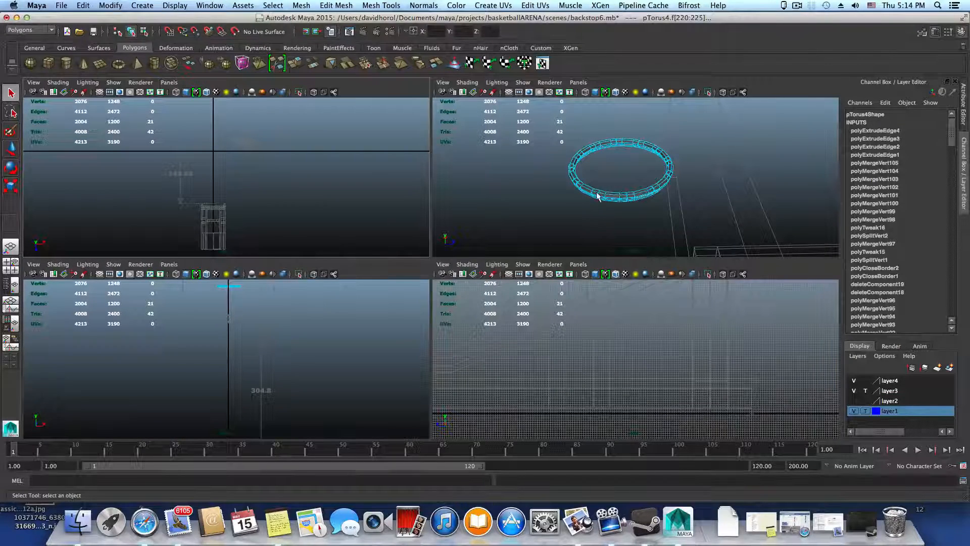
key(space)
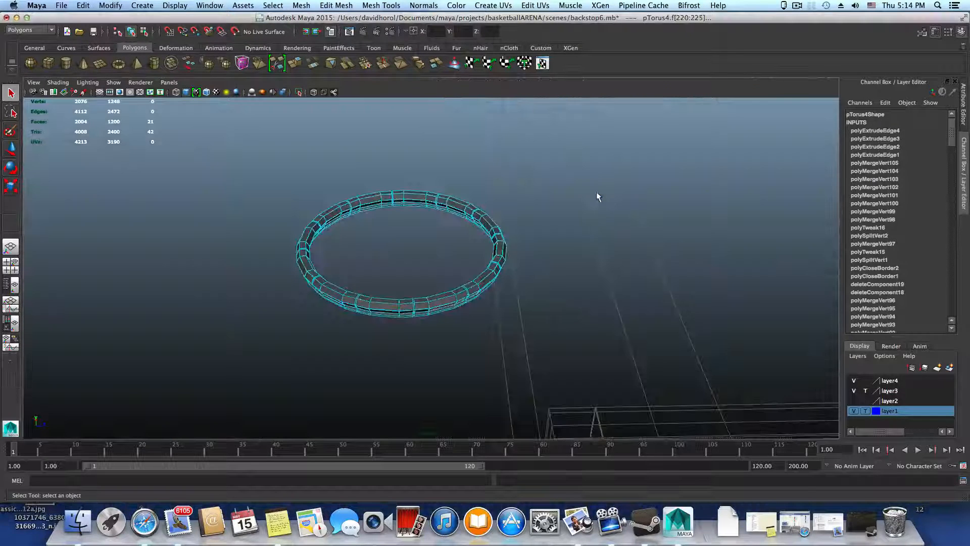
Switch the perspective view to a different renderer
click(144, 82)
click(152, 95)
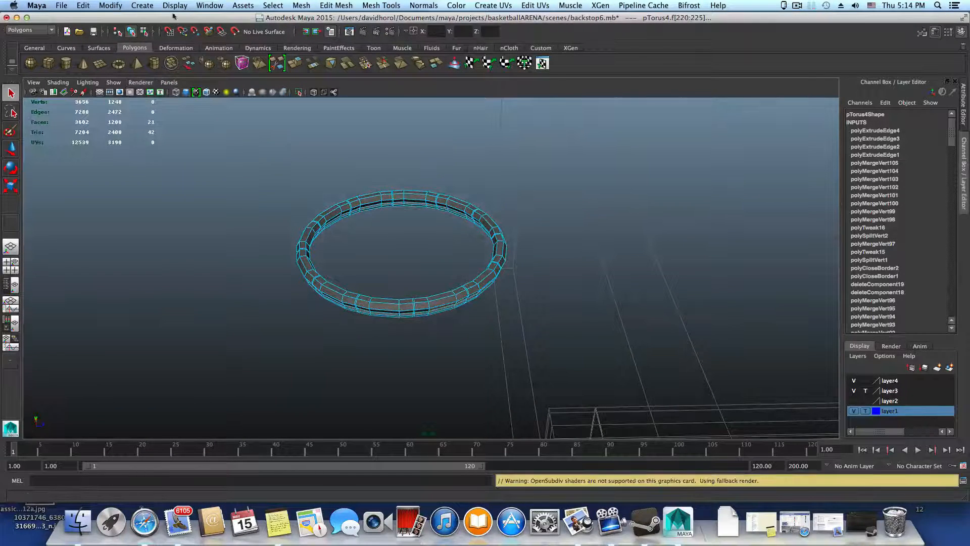
click(210, 5)
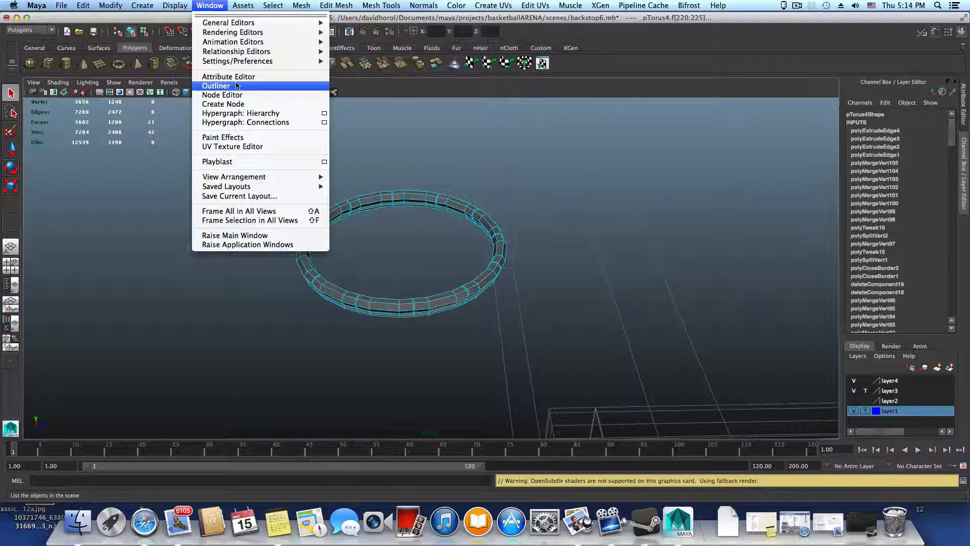
mouse_move(233, 61)
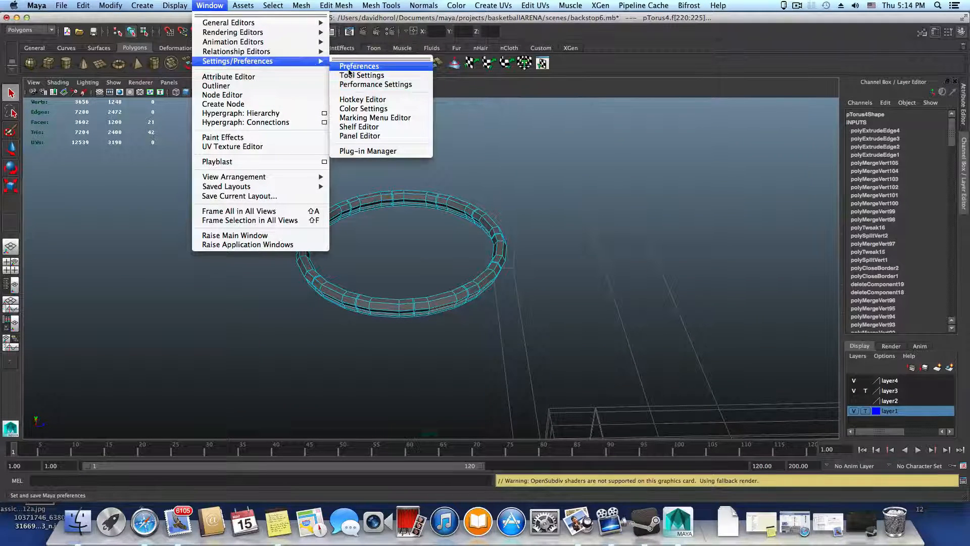
click(348, 67)
click(311, 153)
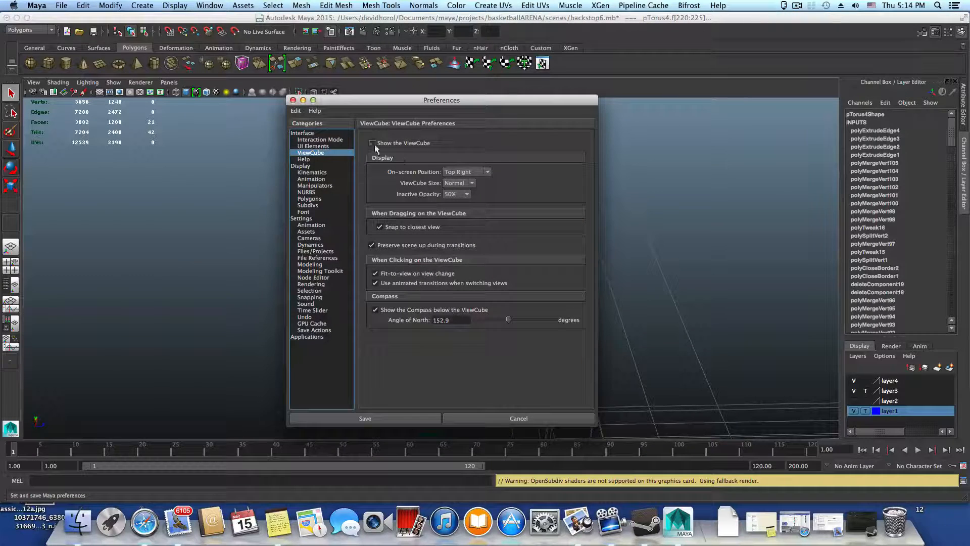
click(372, 143)
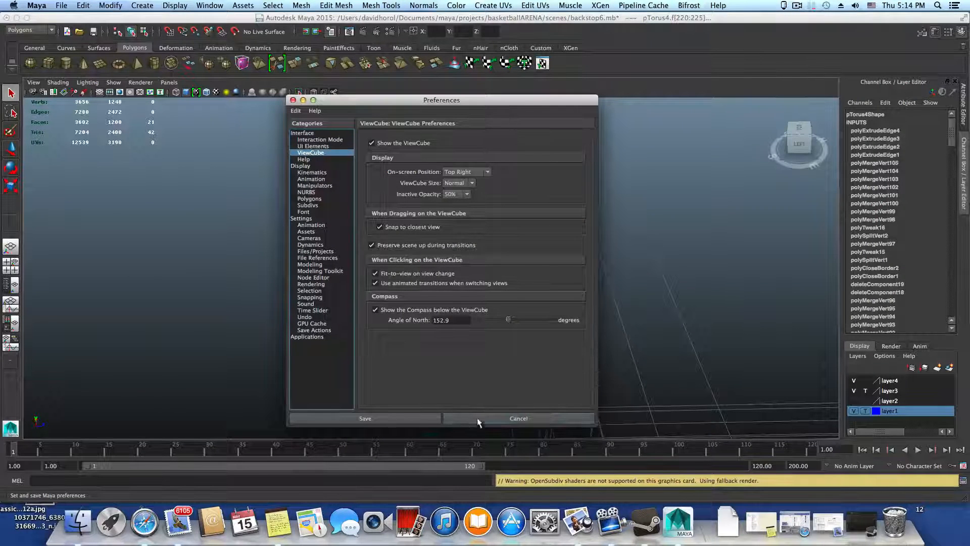
click(496, 416)
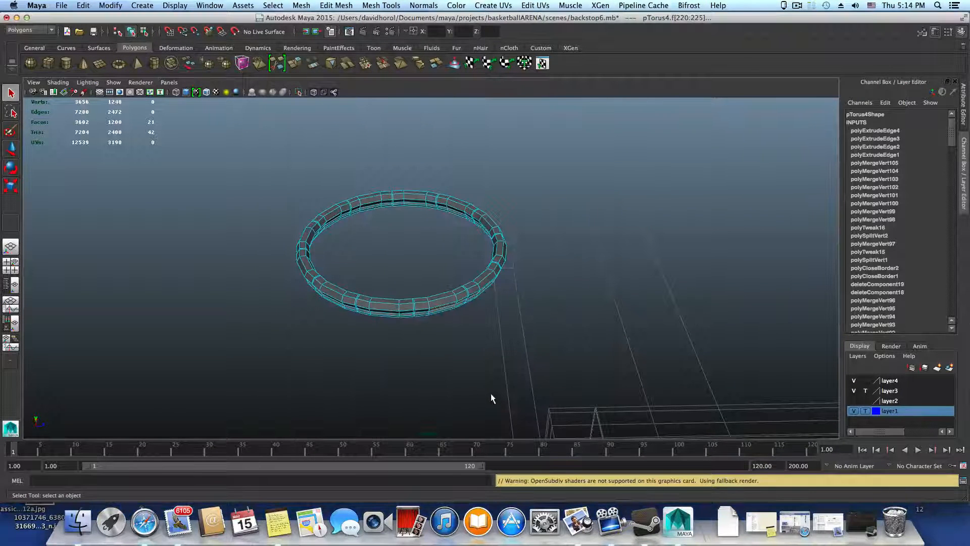
click(210, 5)
mouse_move(303, 61)
click(358, 151)
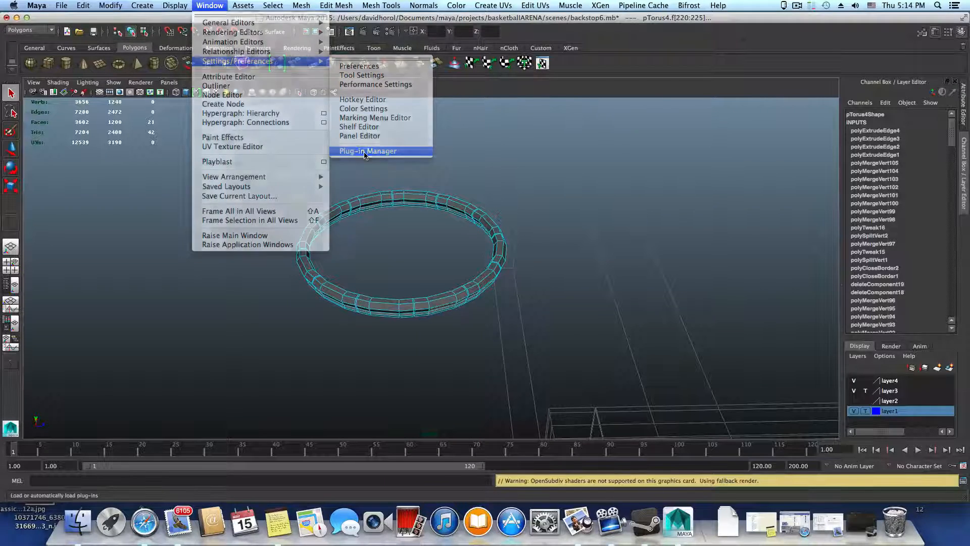
click(330, 180)
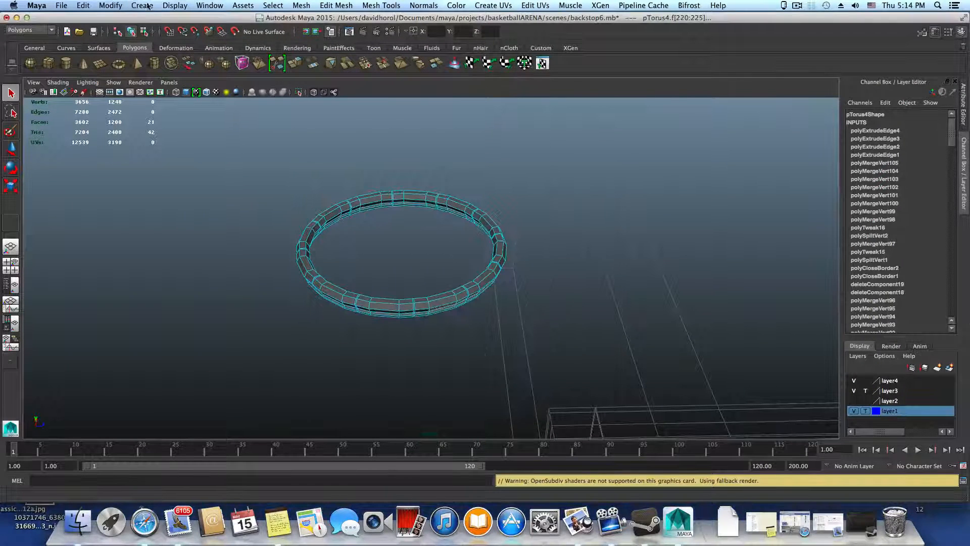
Turn on the ViewCube display in the preferences and save them
click(210, 6)
mouse_move(234, 55)
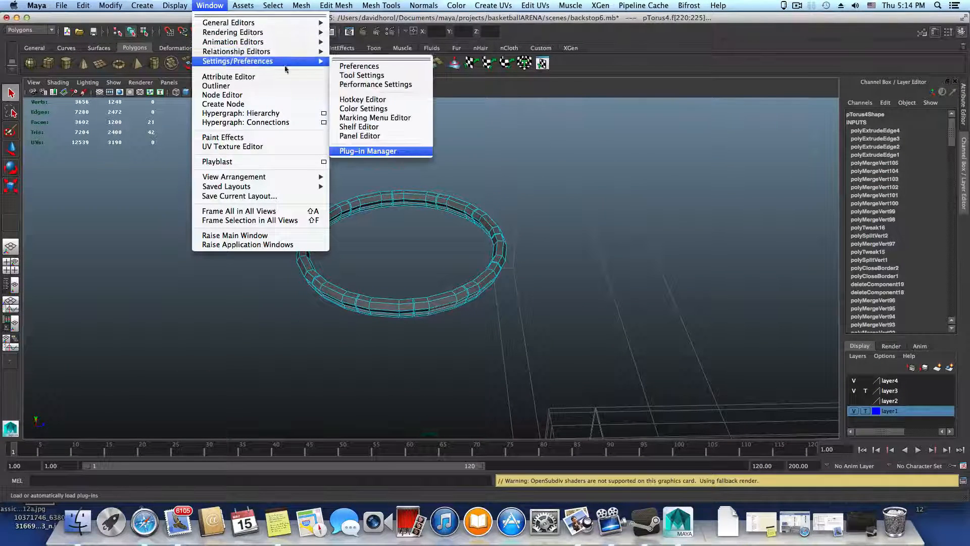
click(354, 65)
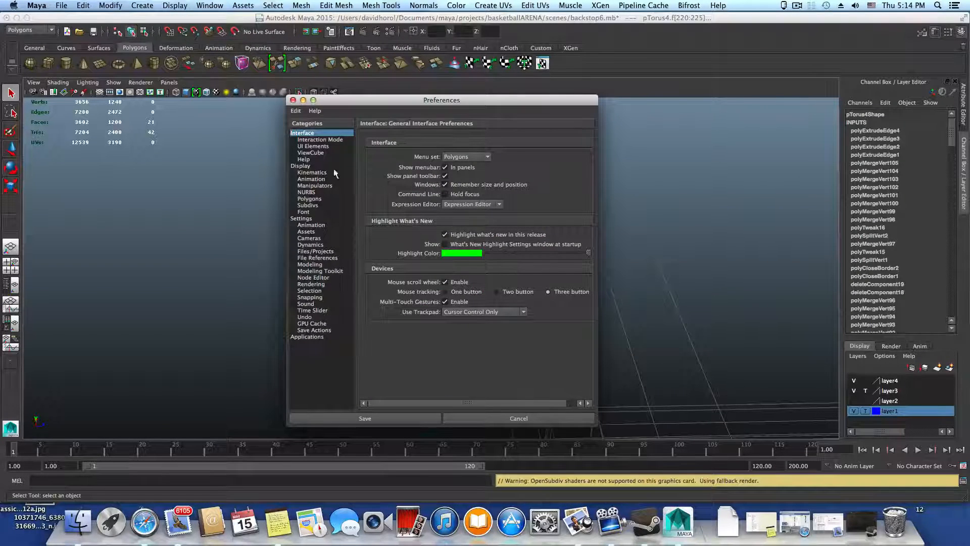
click(311, 147)
click(310, 152)
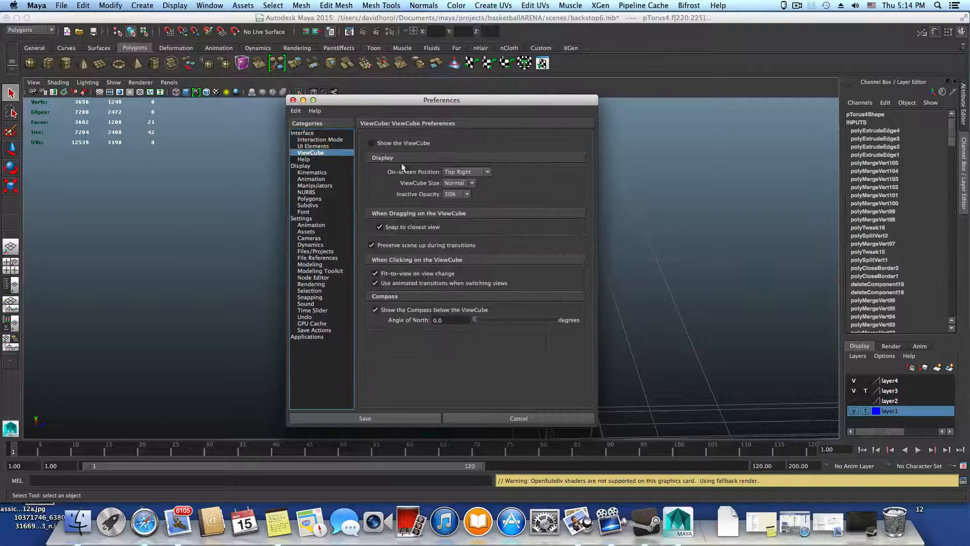
click(372, 143)
click(434, 418)
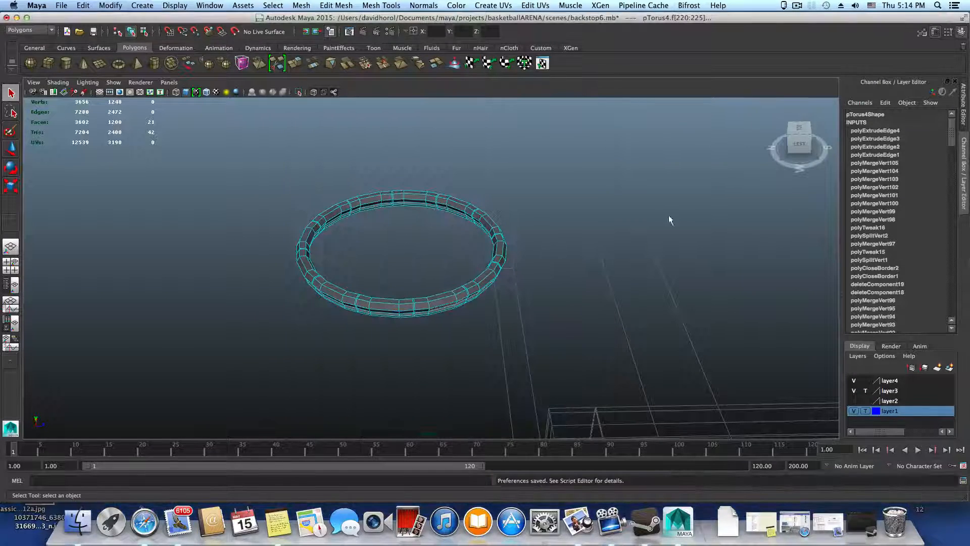
Try to pick matching faces and edges on both sides of the rim from the top view
click(780, 141)
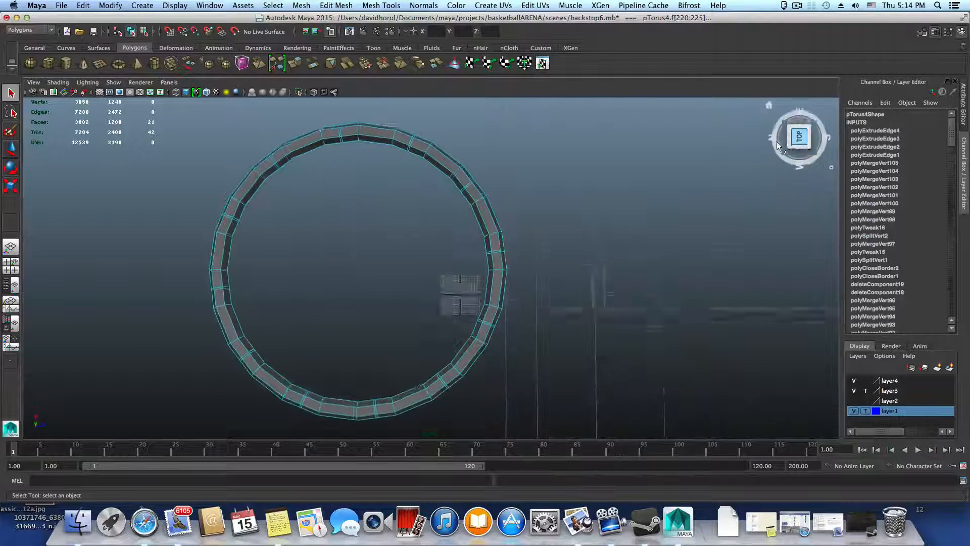
click(413, 397)
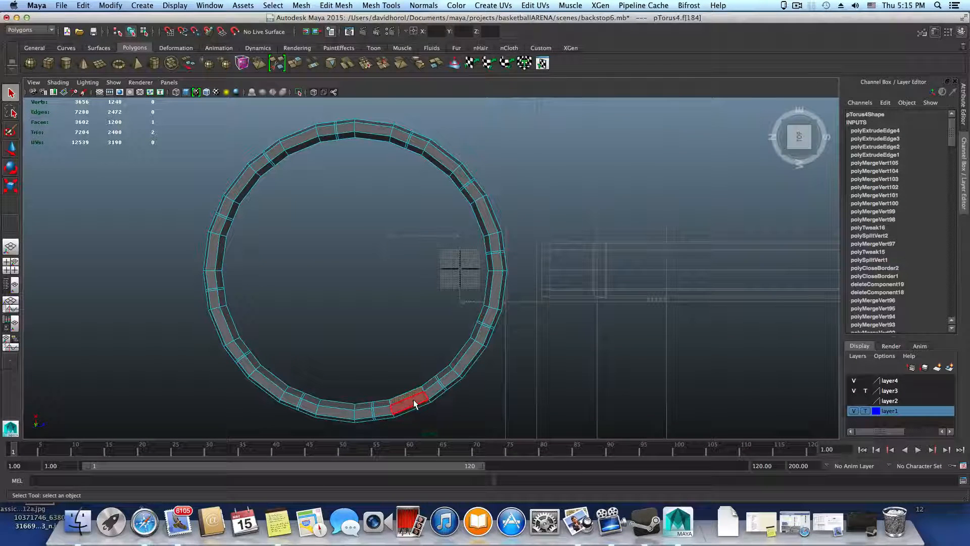
shift+click(404, 143)
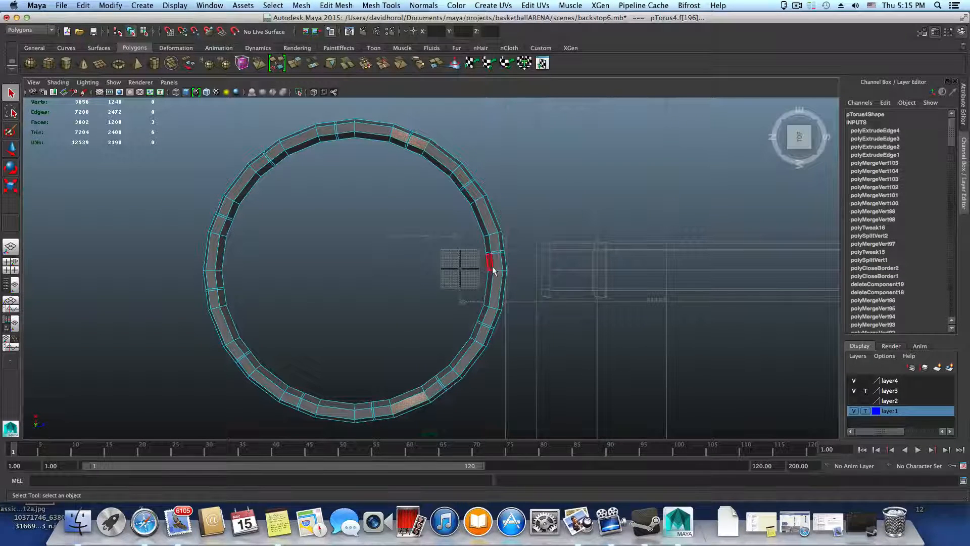
right_drag(493, 269, 470, 263)
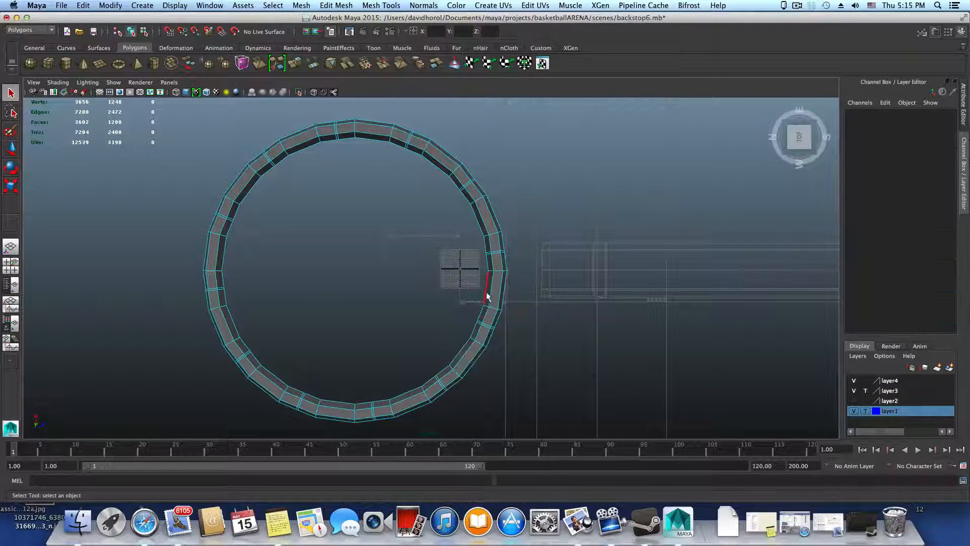
double_click(493, 269)
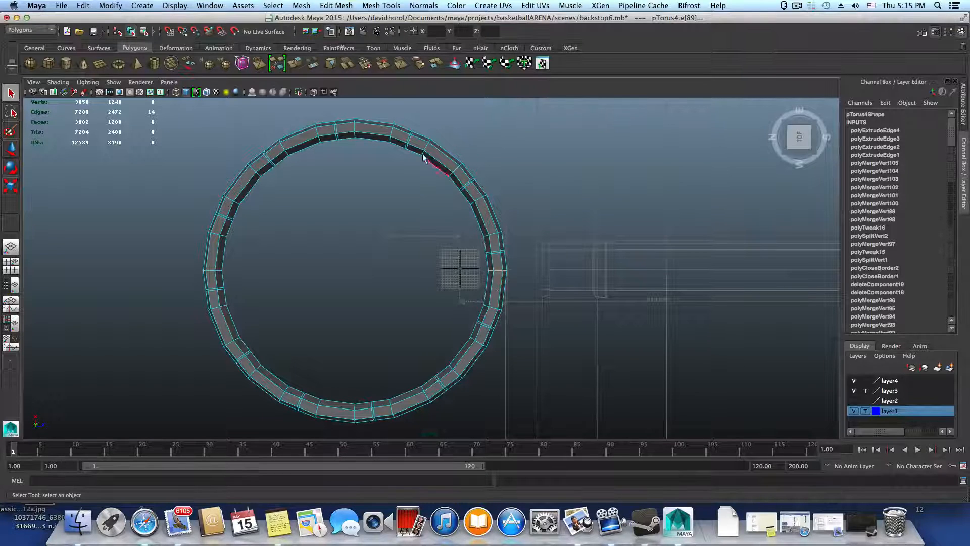
right_drag(416, 139, 416, 162)
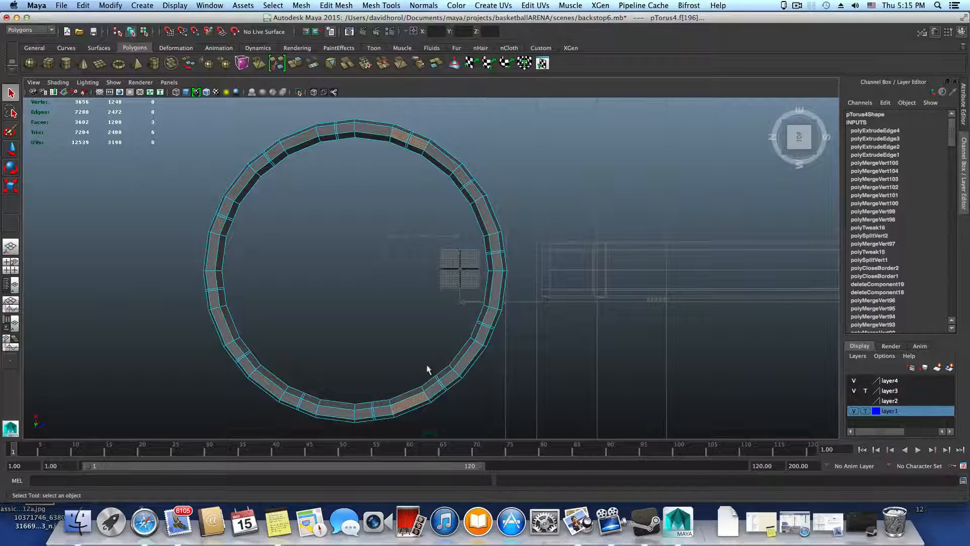
alt+drag(427, 401, 428, 379)
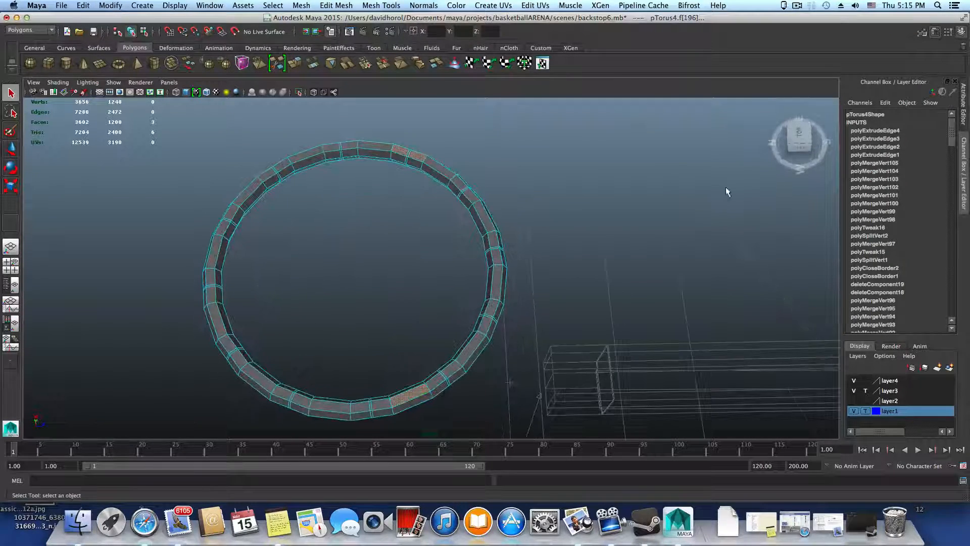
click(799, 136)
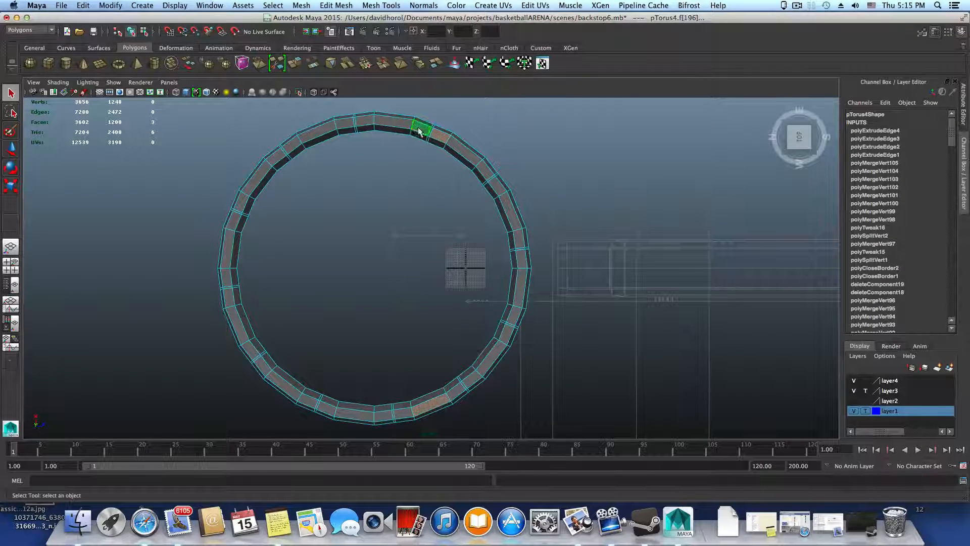
Select outer-side faces of the rim, starting with one on the left side and continuing from the right side to the front
alt+drag(446, 370, 435, 392)
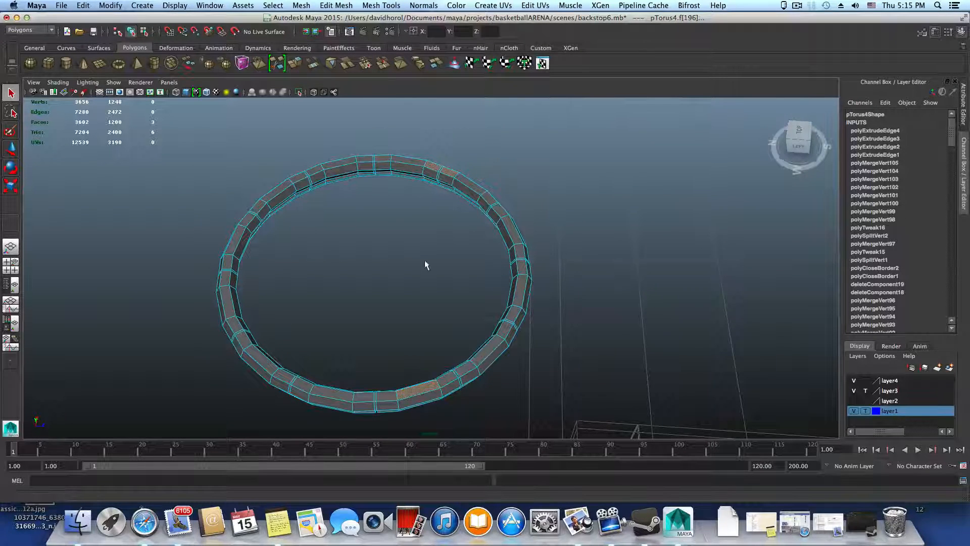
alt+drag(424, 262, 406, 287)
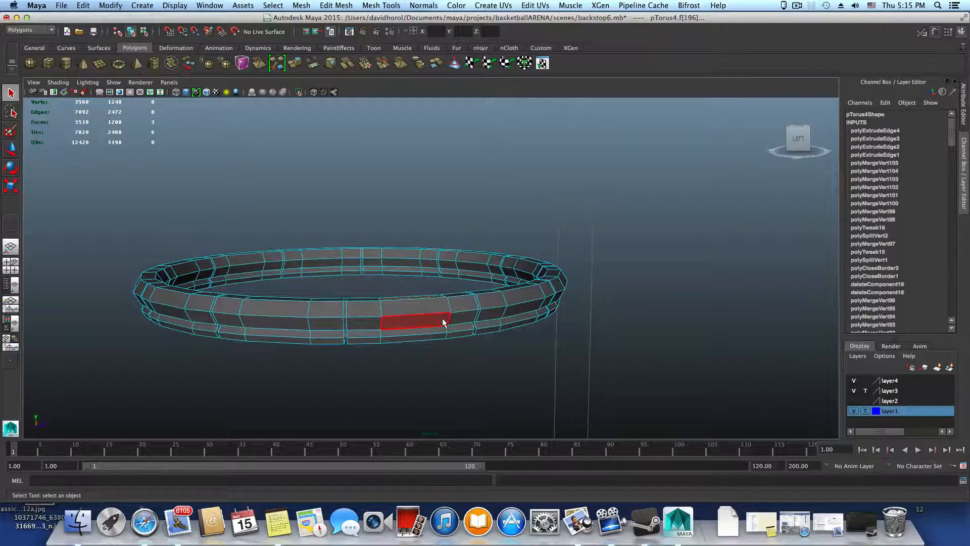
click(444, 322)
alt+drag(444, 321, 273, 313)
shift+click(507, 322)
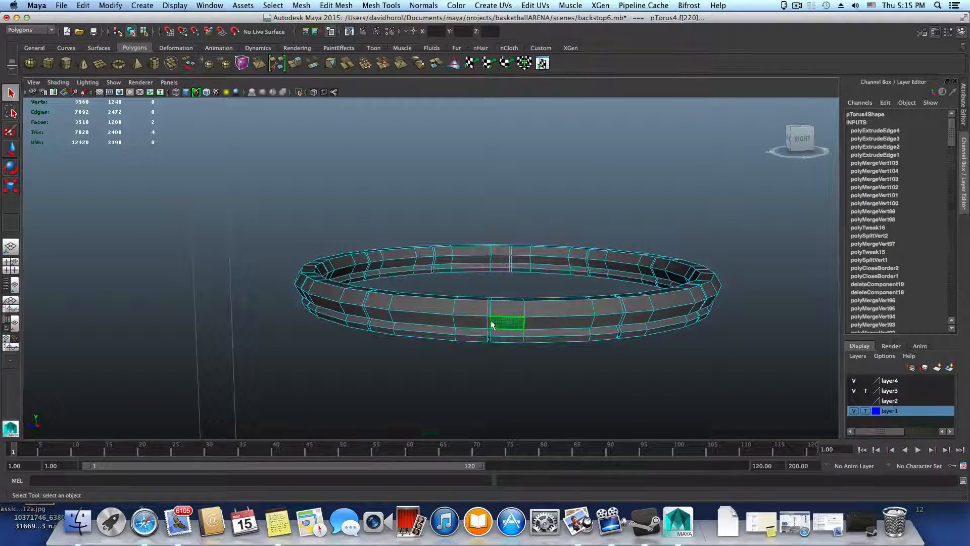
shift+click(439, 321)
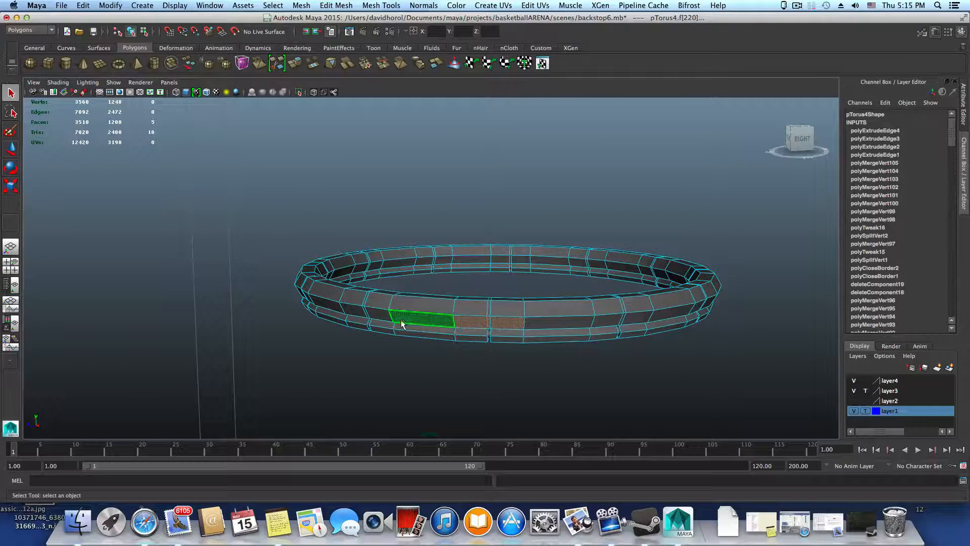
shift+click(365, 312)
shift+click(331, 306)
alt+drag(331, 305, 426, 307)
shift+click(424, 306)
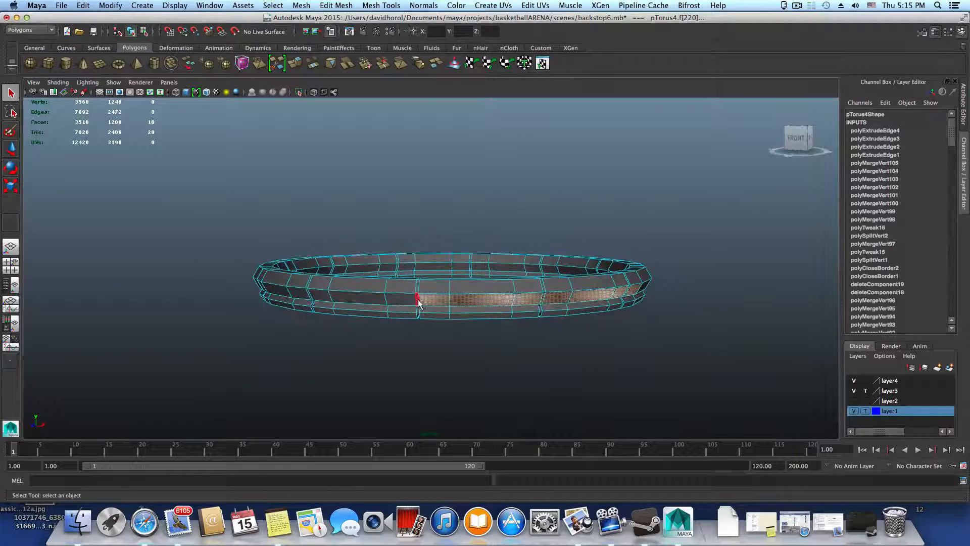
shift+click(369, 298)
Add the remaining outer-side faces around the front to the left side, closing the gaps in the selected band
mouse_move(357, 303)
alt+mouse_down()
mouse_move(396, 302)
mouse_move(361, 292)
alt+mouse_up()
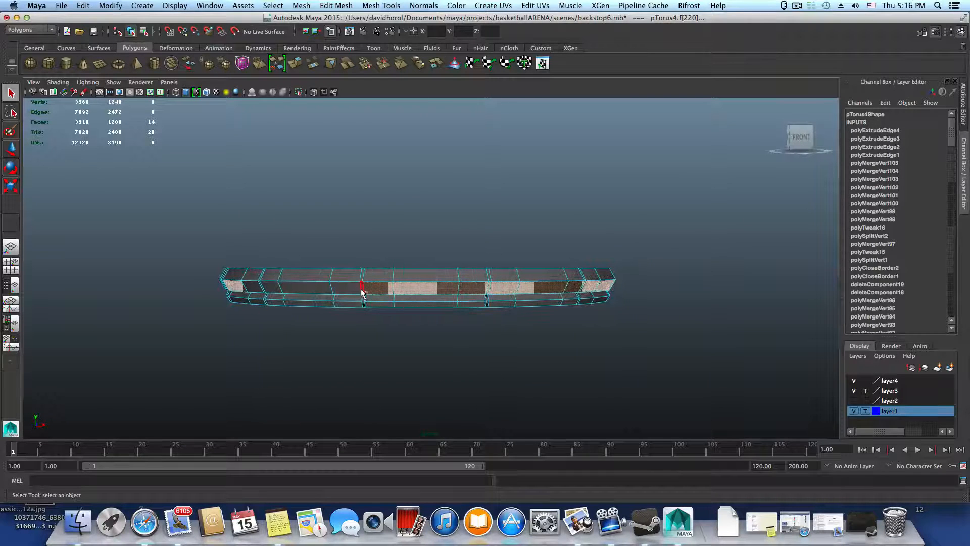
shift+click(362, 290)
shift+click(351, 291)
shift+click(319, 289)
alt+drag(264, 293, 357, 308)
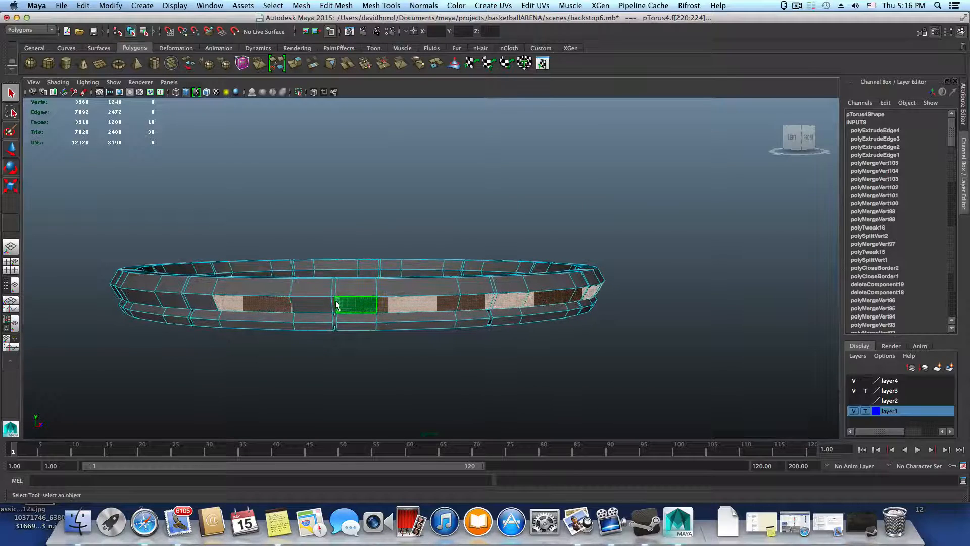
shift+click(334, 303)
shift+click(314, 304)
scroll(442, 324, down, 3)
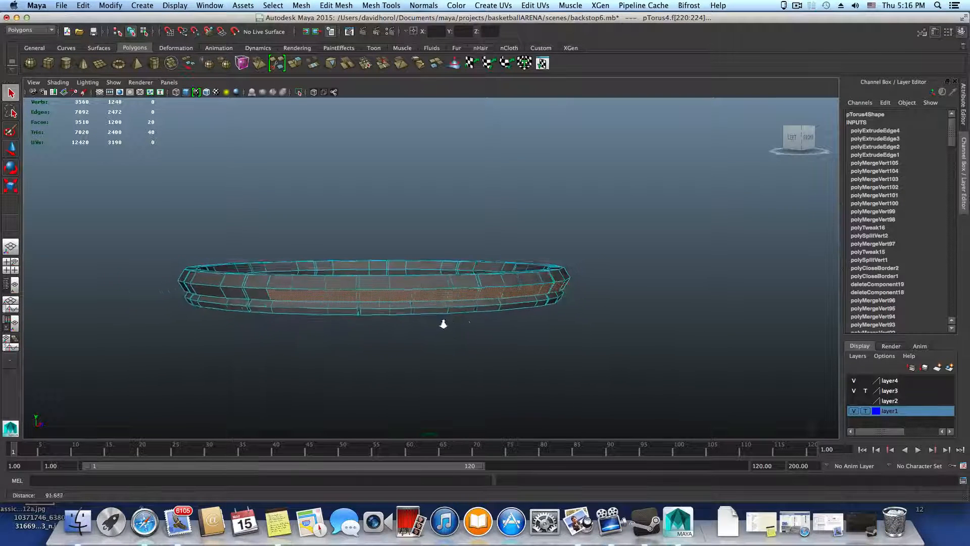
alt+drag(443, 325, 486, 319)
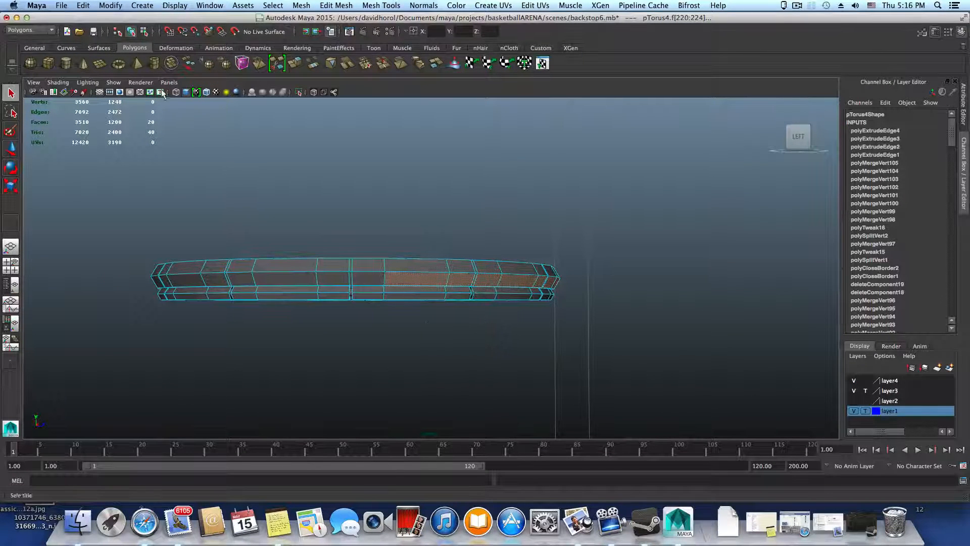
Extrude the selected face band and move it straight down below the rim to about Y 363.7 cm
click(297, 62)
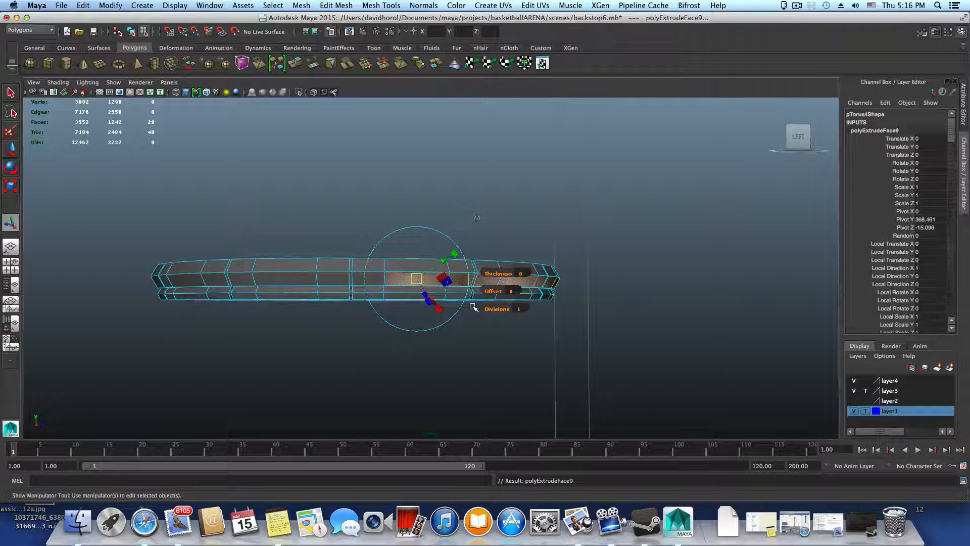
key(w)
drag(485, 239, 495, 273)
alt+drag(495, 273, 541, 268)
alt+right_drag(541, 269, 689, 291)
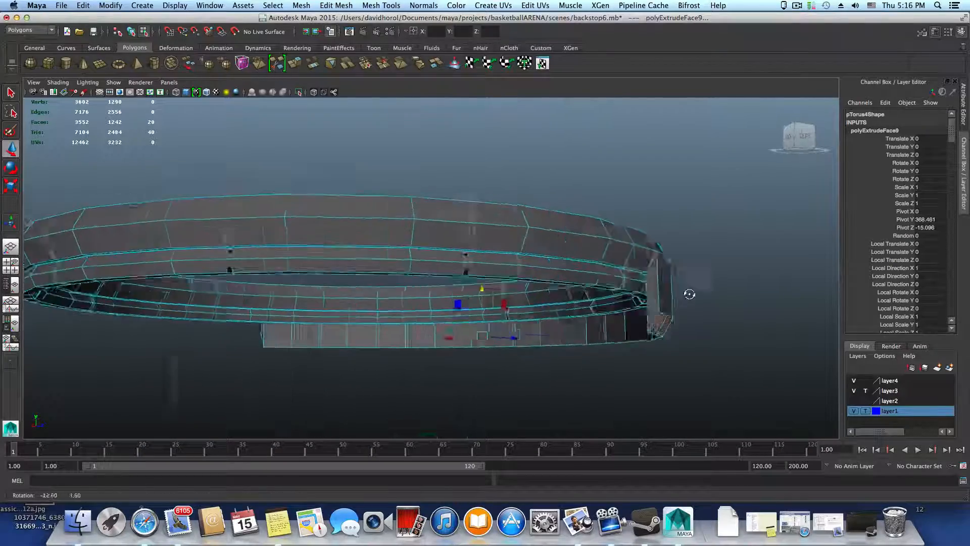
alt+drag(688, 291, 698, 289)
alt+middle_drag(680, 289, 596, 283)
alt+drag(596, 283, 547, 316)
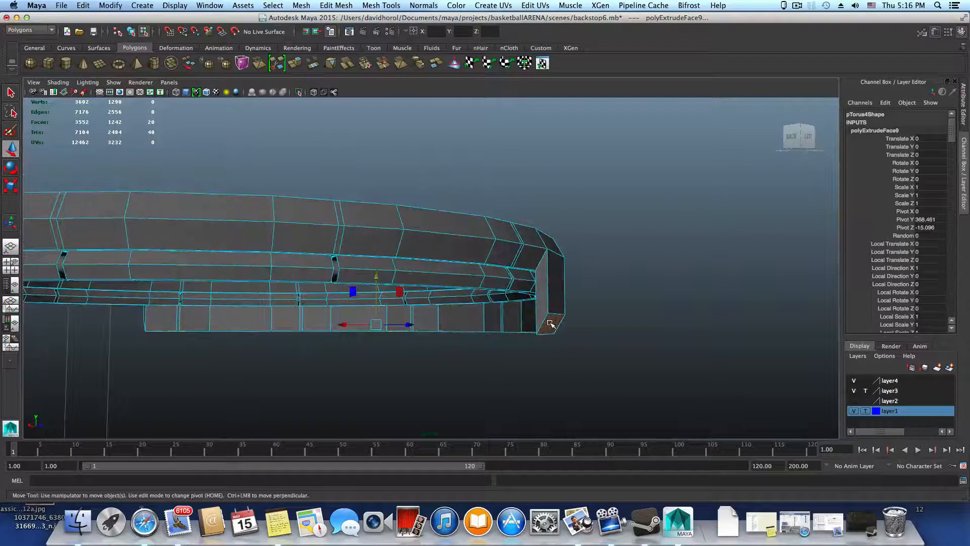
drag(374, 281, 380, 291)
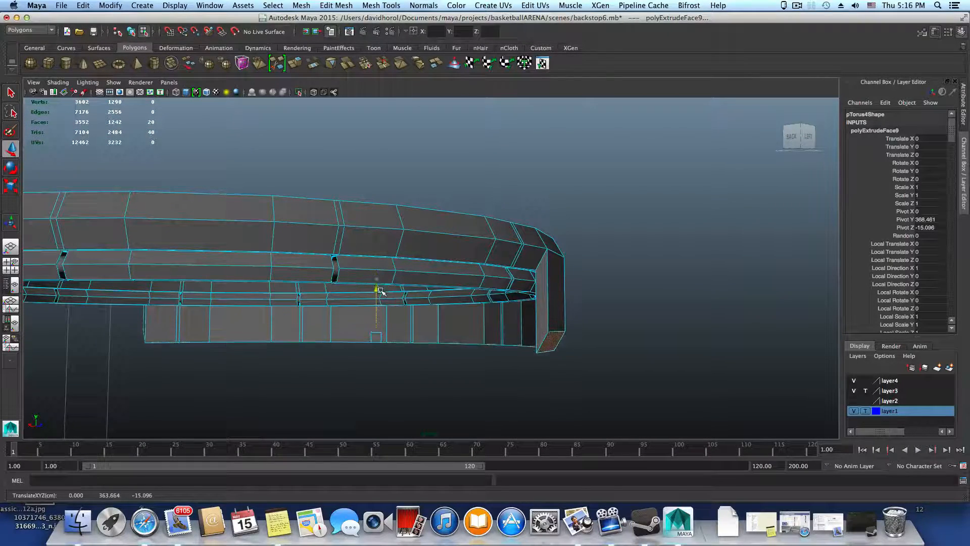
Select the bottom vertices of the extruded lip and raise them to about Y 364.3 cm with vertex snapping
right_drag(523, 298, 523, 329)
alt+drag(524, 329, 658, 320)
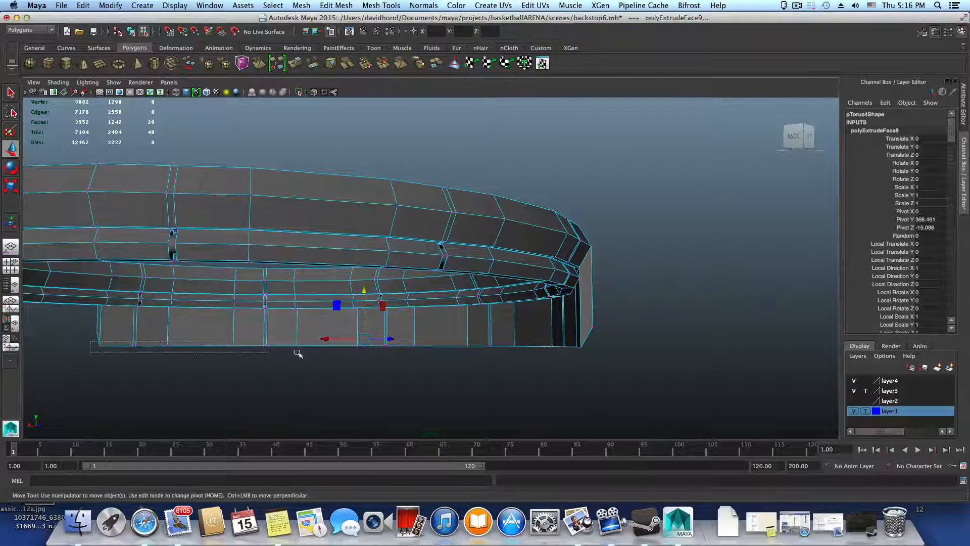
drag(298, 353, 522, 335)
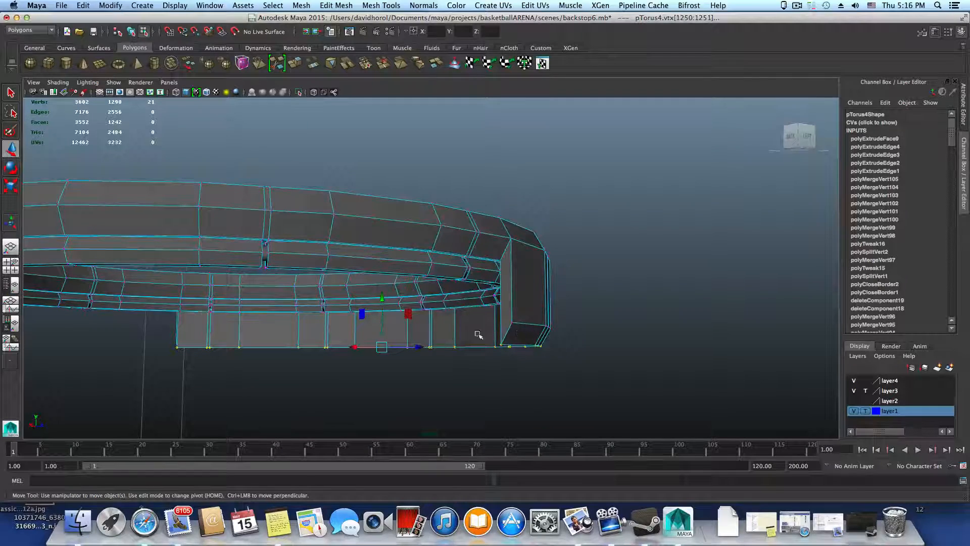
key(v)
drag(380, 297, 396, 345)
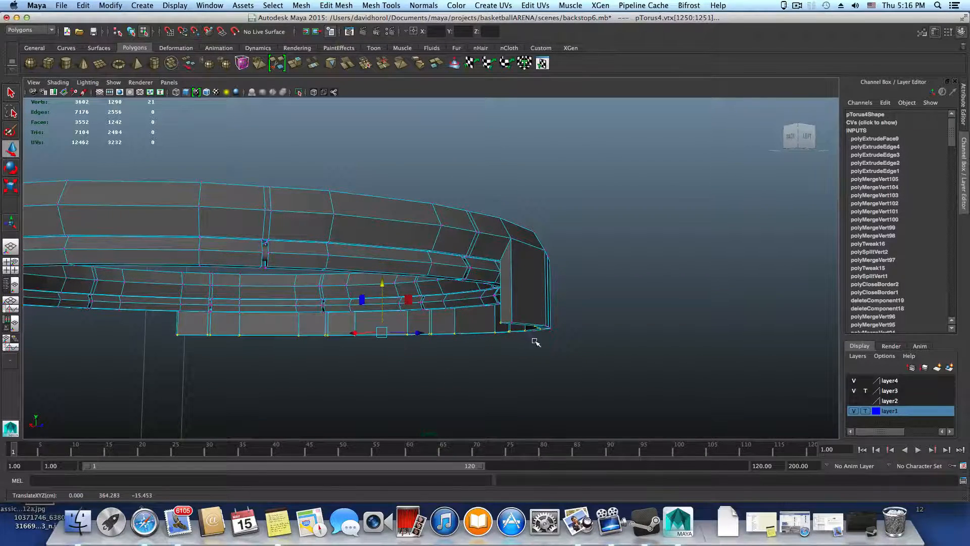
Insert an edge loop along the top of the extruded lip and check the rim in smooth preview
alt+drag(510, 334, 660, 333)
key(F8)
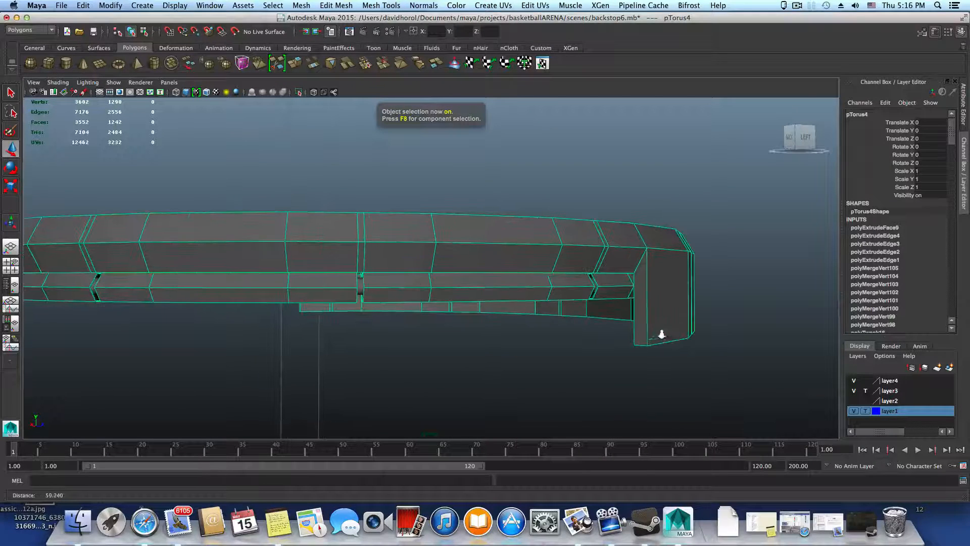
alt+drag(662, 294, 668, 296)
shift+right_drag(669, 296, 621, 306)
drag(657, 291, 655, 265)
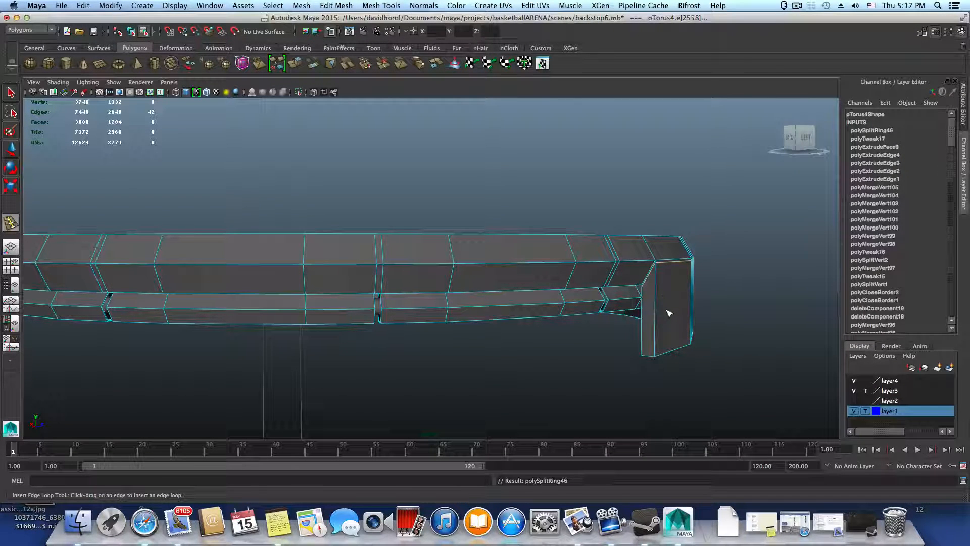
scroll(662, 316, down, 5)
alt+drag(658, 318, 496, 319)
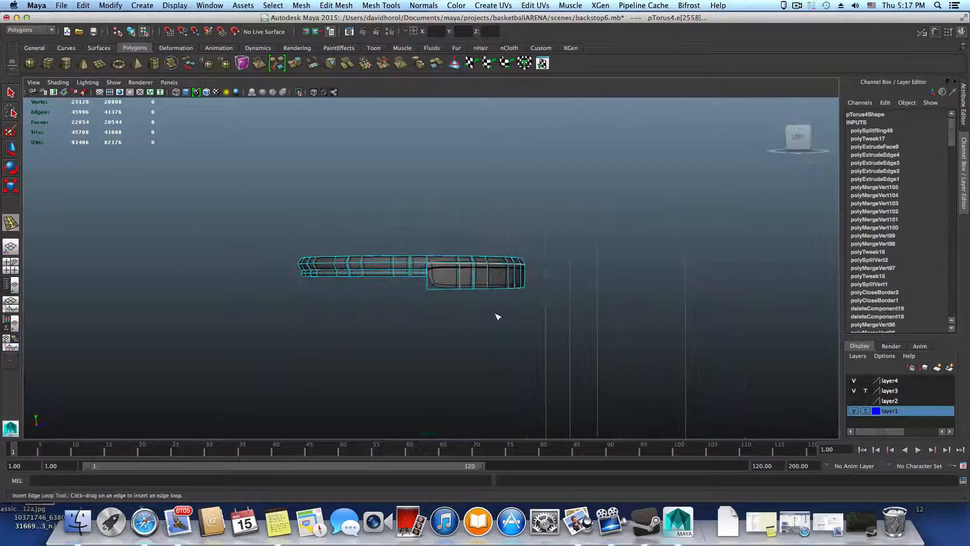
alt+right_drag(495, 320, 726, 377)
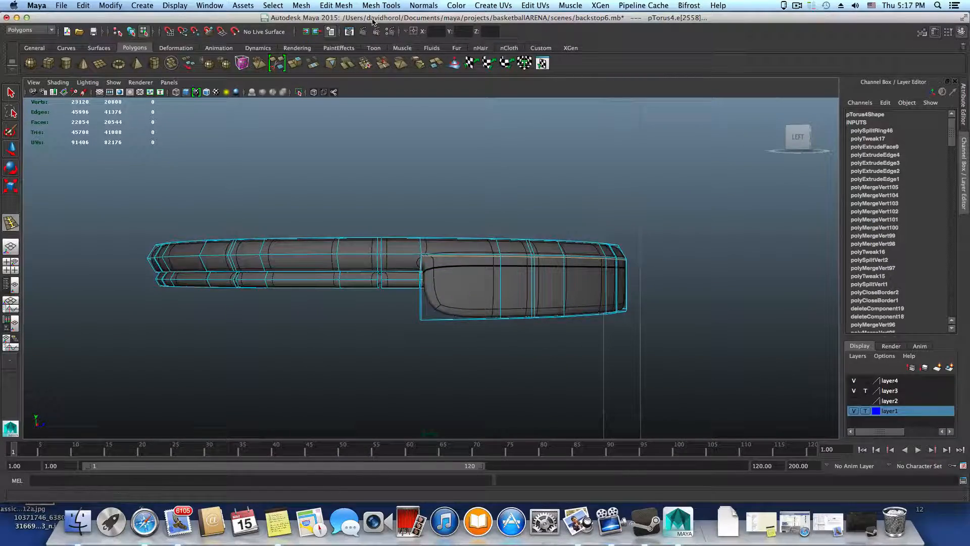
Move the modelling window aside and open the 2014 Spalding equipment catalog from the desktop
drag(372, 19, 132, 15)
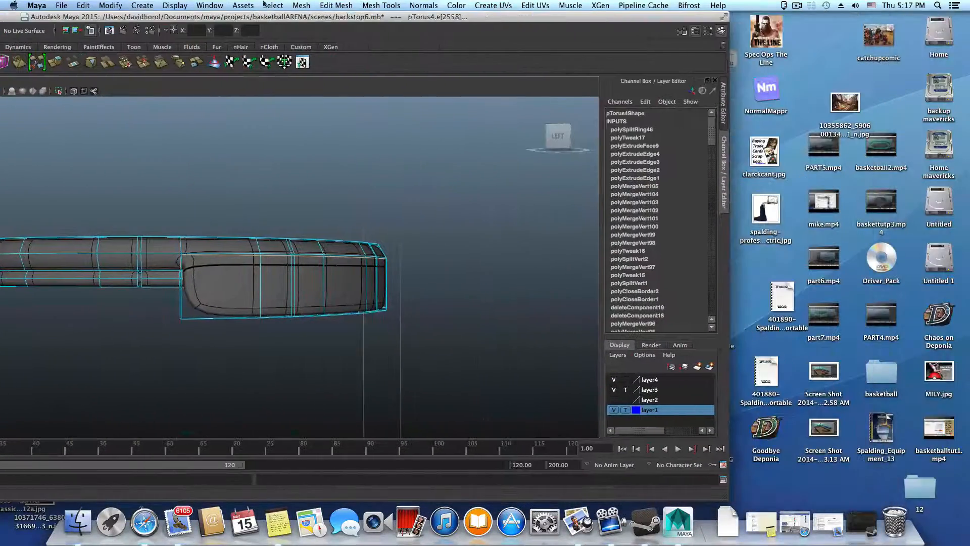
drag(615, 16, 548, 15)
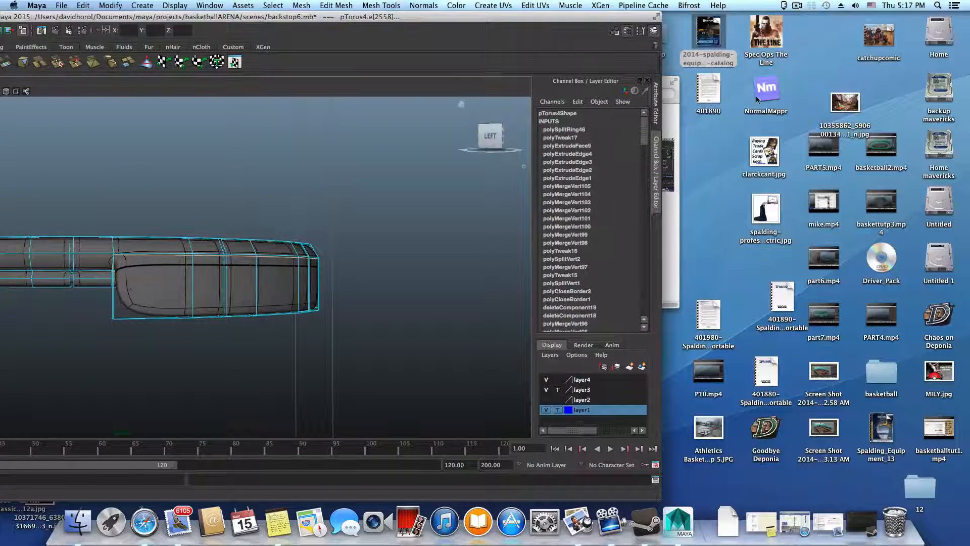
double_click(707, 35)
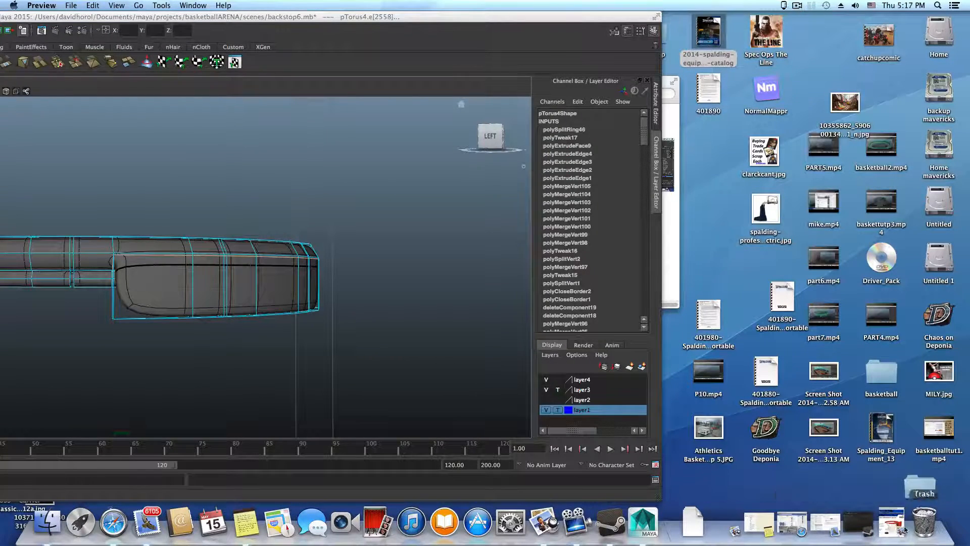
Examine the breakaway goal photo on page 5 of the Spalding catalog for the lip's shape, and minimize the catalog
click(891, 523)
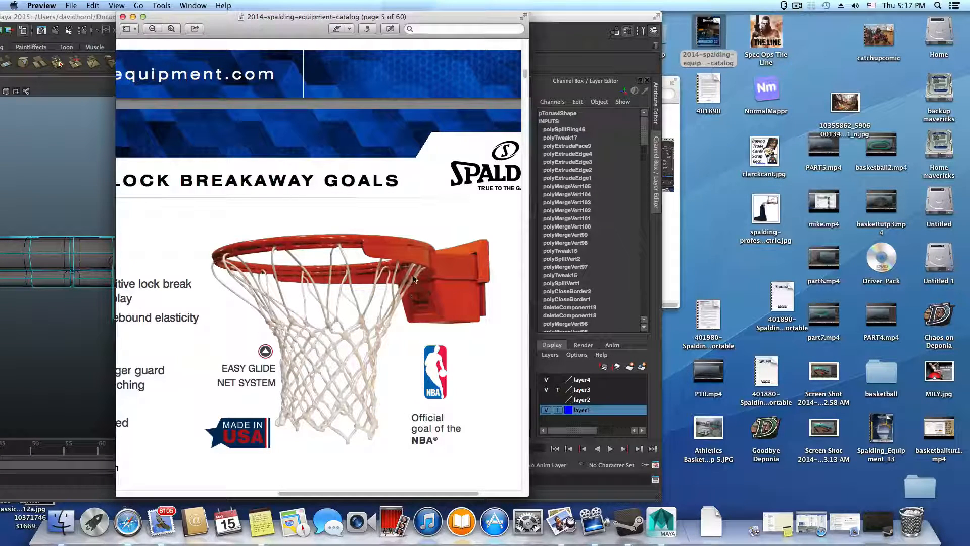
click(133, 17)
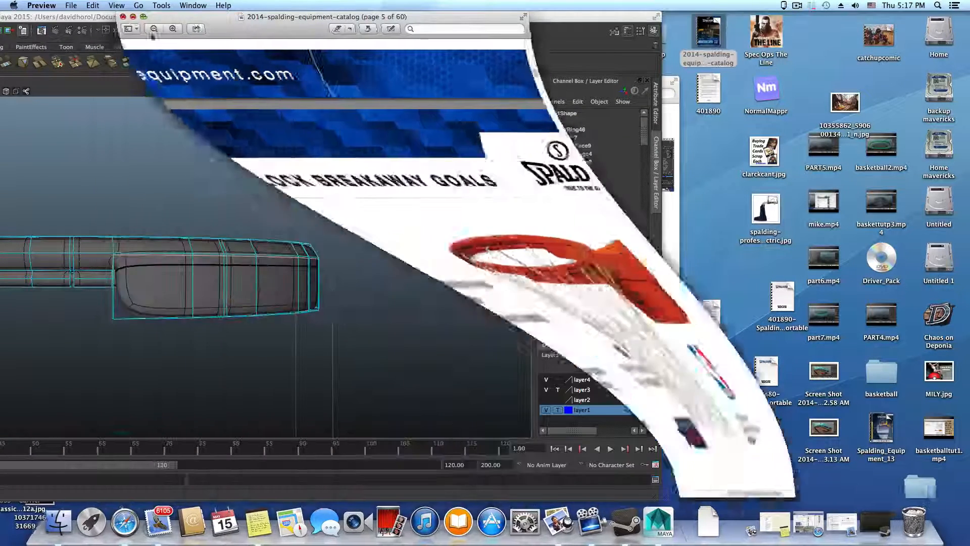
Bring the modelling window back fully into view and raise the bottom vertices at the front end of the hanging lip
alt+middle_drag(336, 320, 372, 323)
mouse_move(371, 323)
alt+mouse_down()
mouse_move(391, 325)
mouse_move(277, 303)
mouse_move(242, 322)
mouse_move(379, 329)
mouse_move(356, 318)
alt+mouse_up()
right_drag(356, 318, 320, 319)
drag(327, 341, 323, 336)
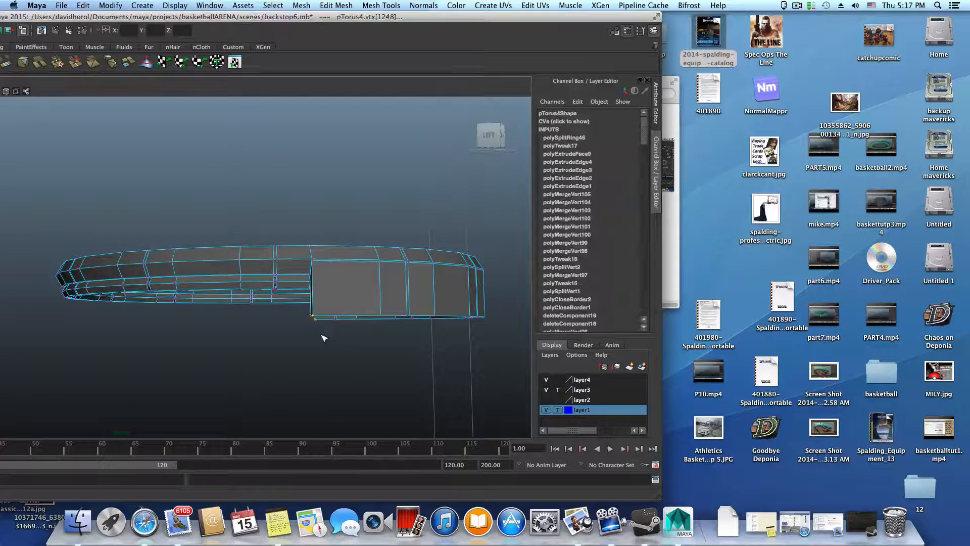
drag(78, 19, 384, 19)
click(8, 89)
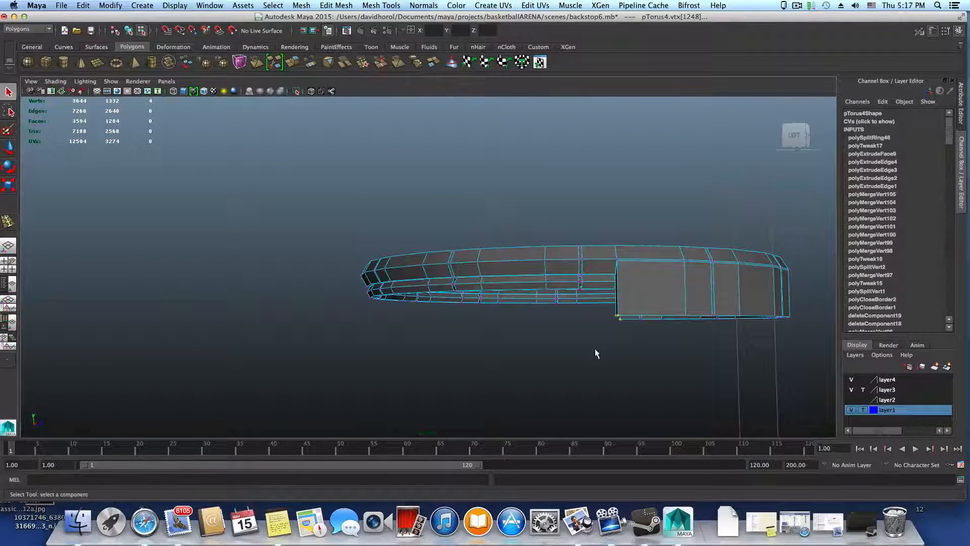
alt+middle_drag(598, 353, 524, 351)
alt+drag(524, 351, 532, 342)
key(w)
alt+drag(533, 301, 532, 276)
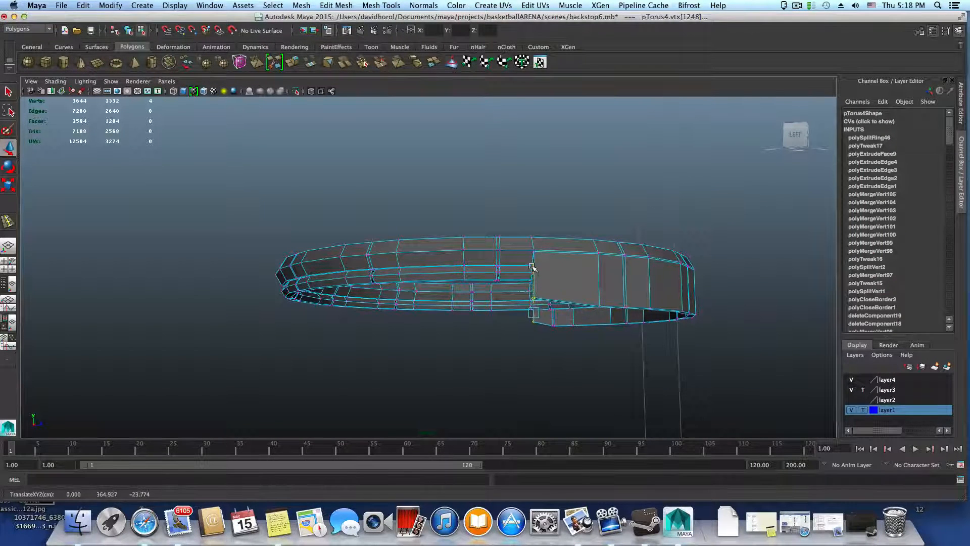
Select the bottom vertices of the next column on both sides of the lip and raise them to about Y 365.5 cm
alt+drag(581, 308, 569, 337)
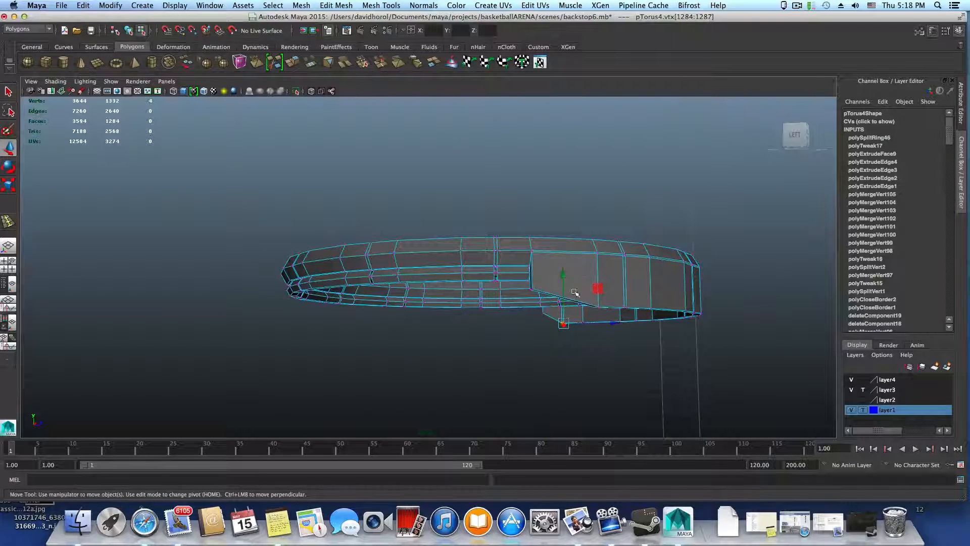
alt+drag(574, 292, 605, 330)
mouse_move(604, 344)
alt+mouse_down()
mouse_move(602, 332)
mouse_move(602, 342)
alt+mouse_up()
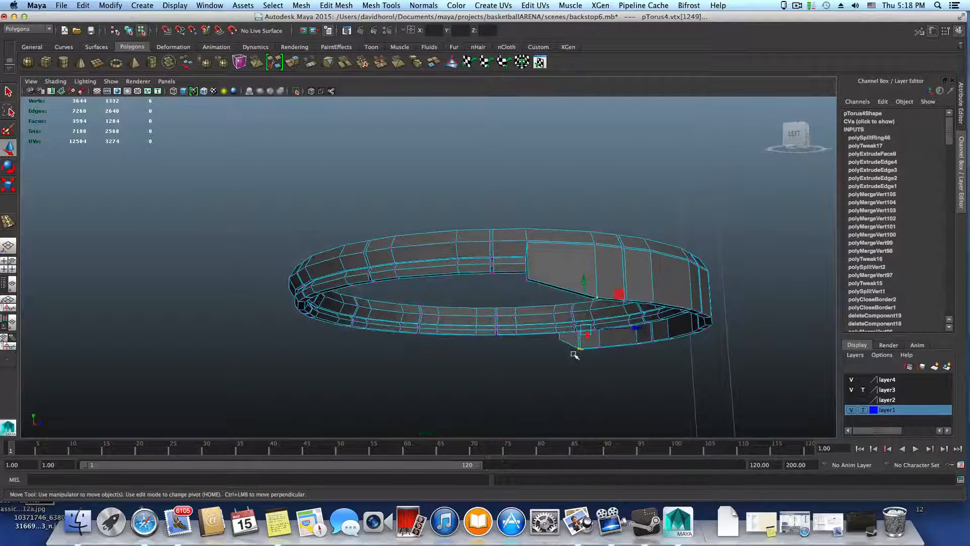
drag(582, 279, 510, 343)
drag(505, 257, 505, 253)
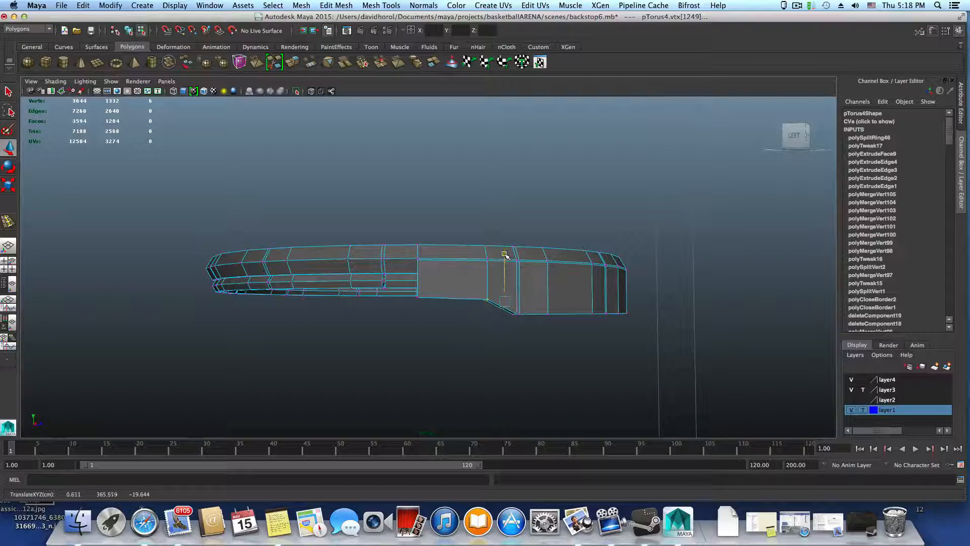
Raise the bottom vertices of the third lip column to about Y 365.1 cm and of the fourth to about Y 364.7 cm
alt+drag(412, 288, 396, 340)
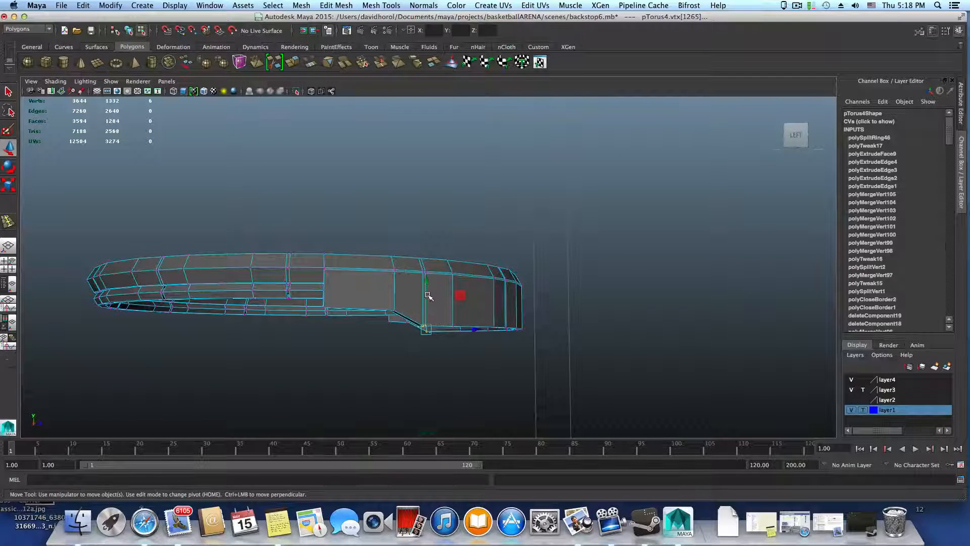
mouse_move(426, 283)
mouse_down()
mouse_move(431, 304)
mouse_move(440, 272)
mouse_up()
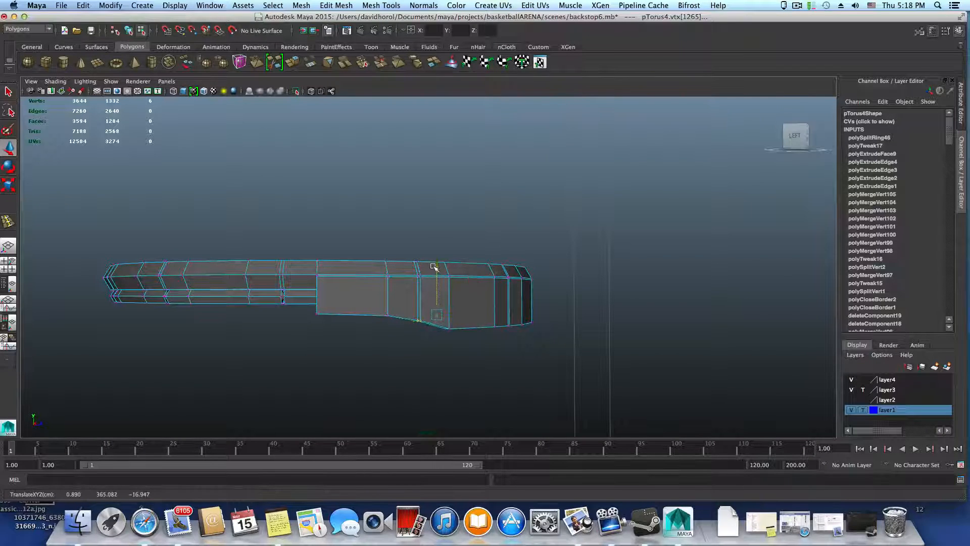
alt+drag(459, 344, 460, 343)
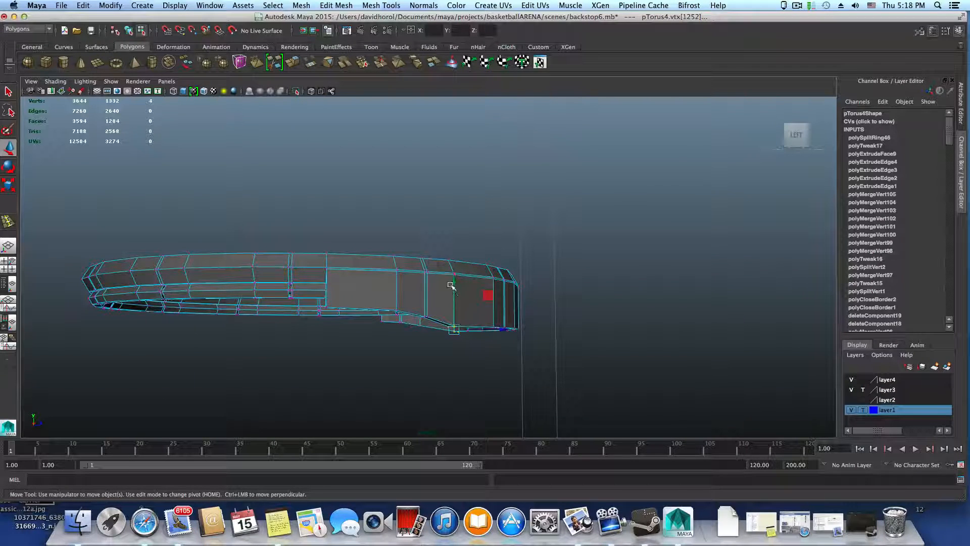
alt+drag(458, 318, 459, 276)
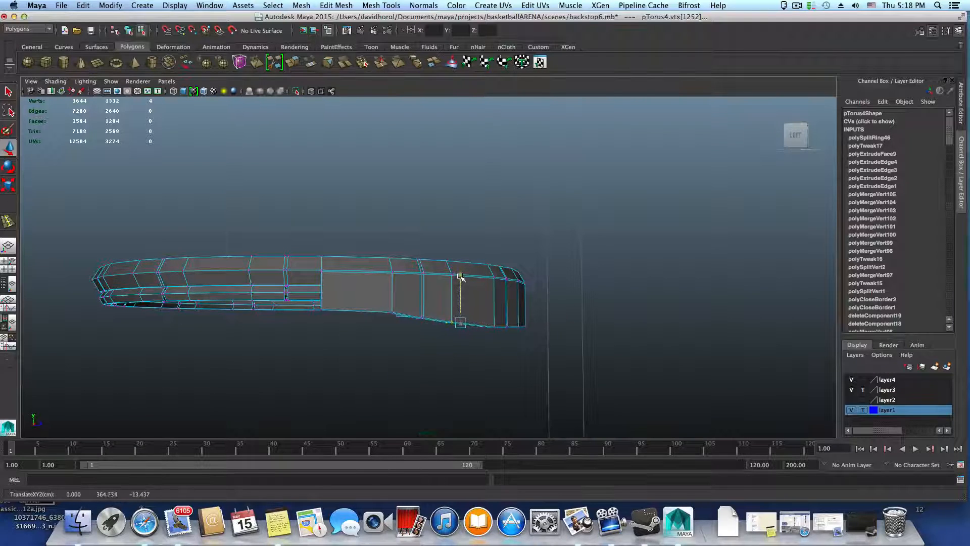
Select the bottom vertices of the column next to the lip's rear curve and nudge them slightly upward
mouse_move(461, 362)
alt+mouse_down()
mouse_move(411, 370)
mouse_move(457, 378)
alt+mouse_up()
drag(407, 361, 372, 385)
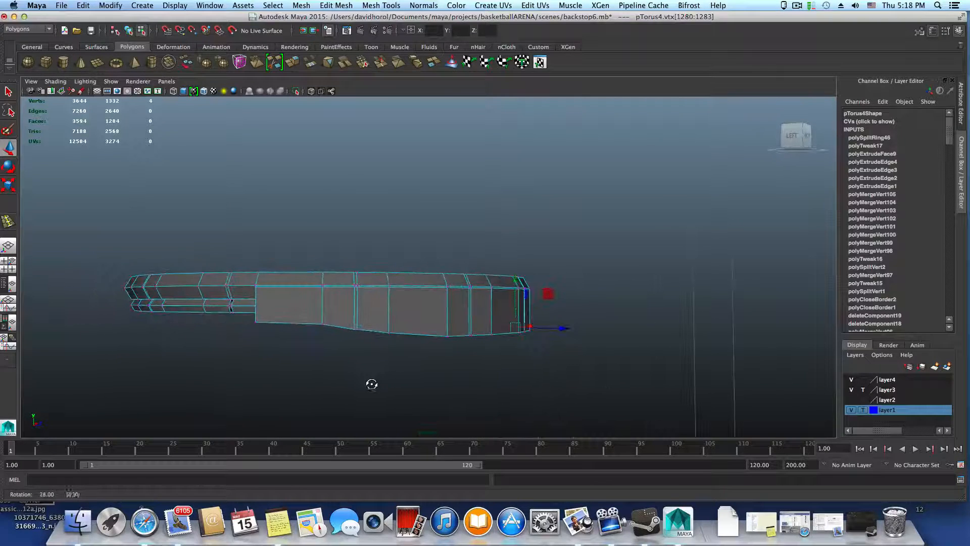
shift+drag(433, 329, 456, 352)
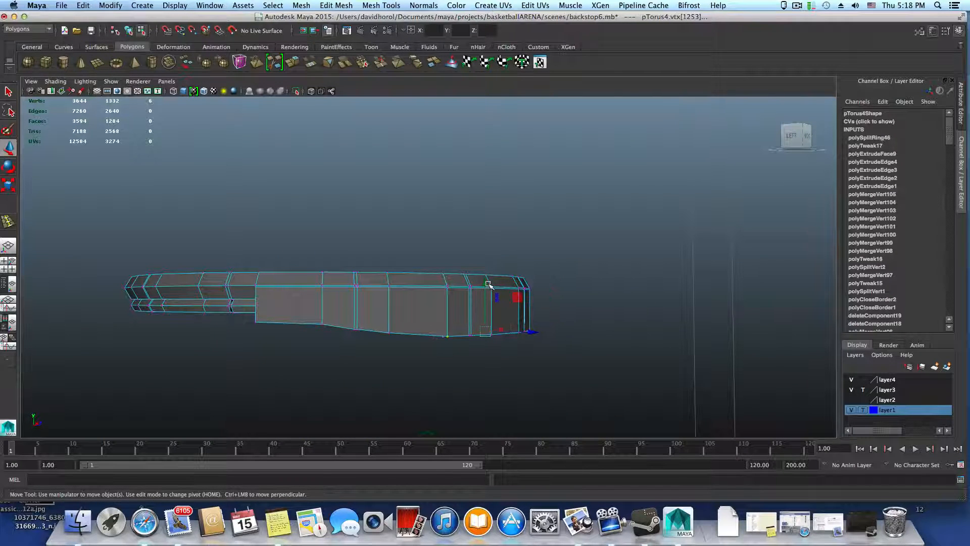
drag(488, 284, 485, 281)
Reselect the fourth column's bottom vertices on both sides of the lip and raise them to about Y 364.9 cm
alt+drag(424, 348, 388, 314)
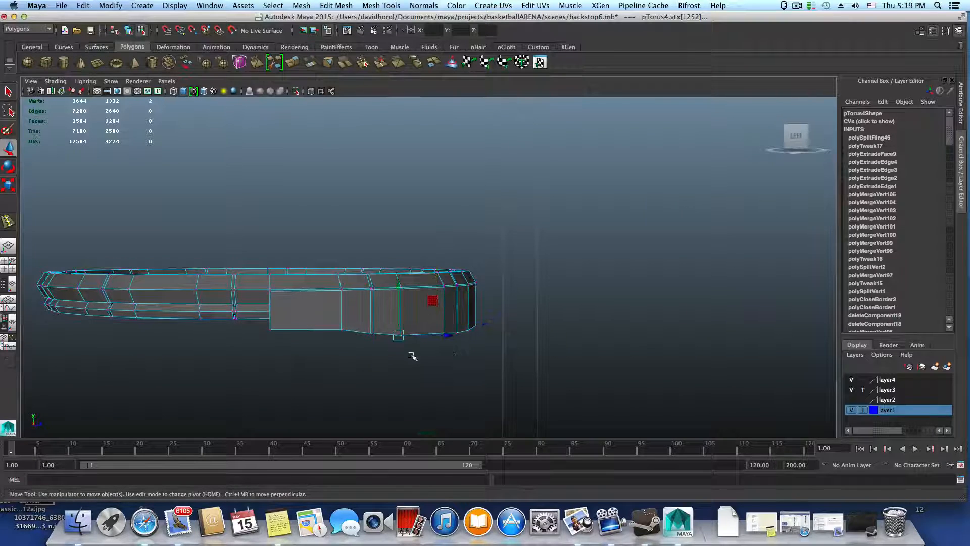
alt+drag(412, 356, 413, 360)
alt+drag(387, 355, 396, 361)
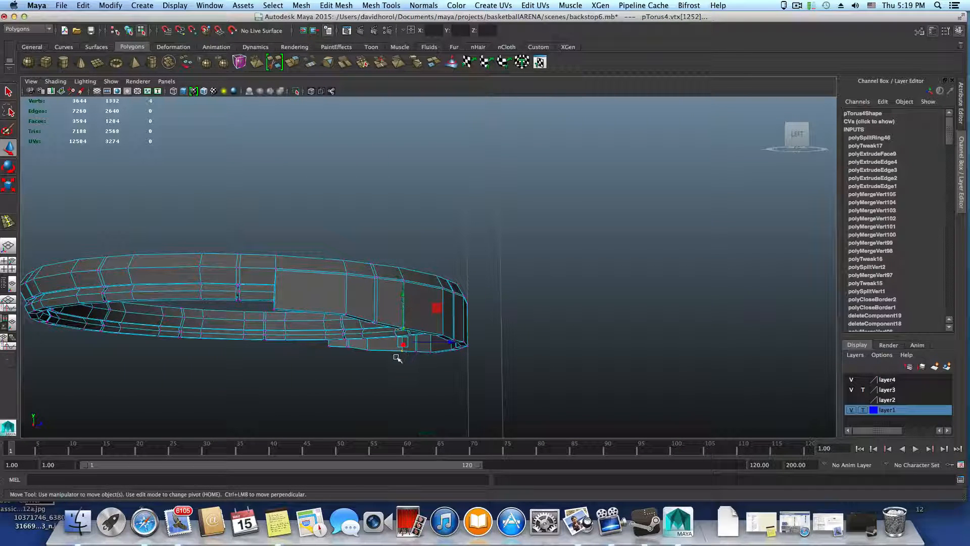
alt+drag(393, 359, 392, 359)
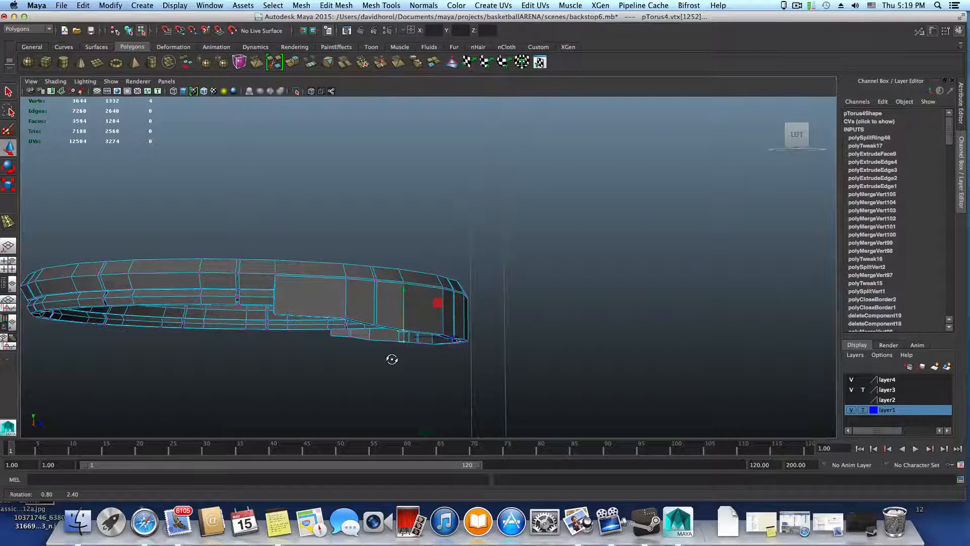
click(403, 287)
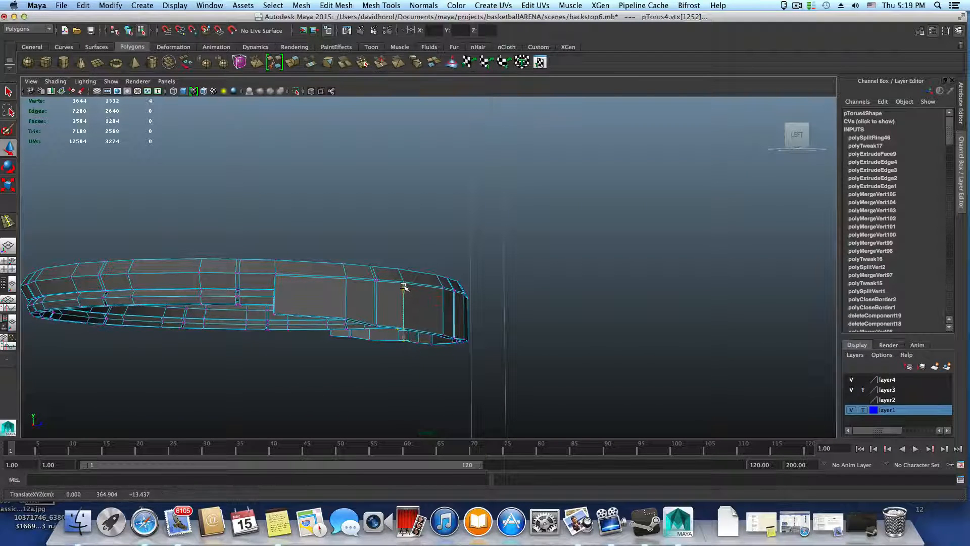
alt+drag(404, 288, 385, 305)
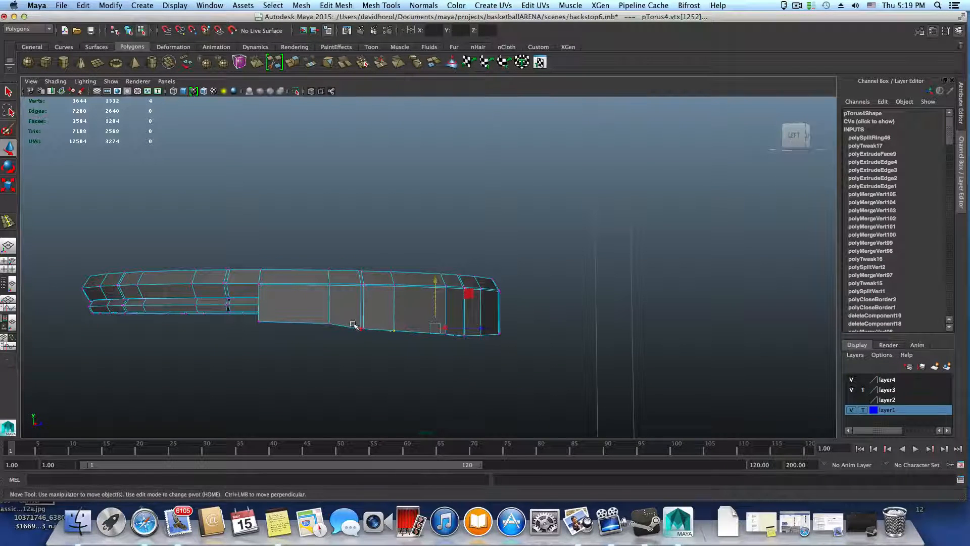
Reselect the bottom vertices of the lip's third column and set their height to about Y 365.25 cm
drag(365, 340, 387, 348)
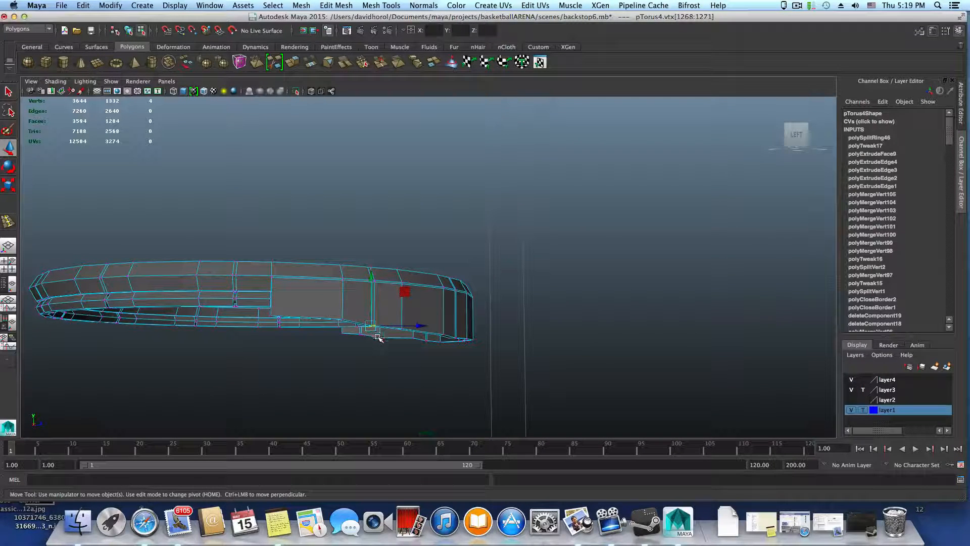
drag(376, 290, 291, 329)
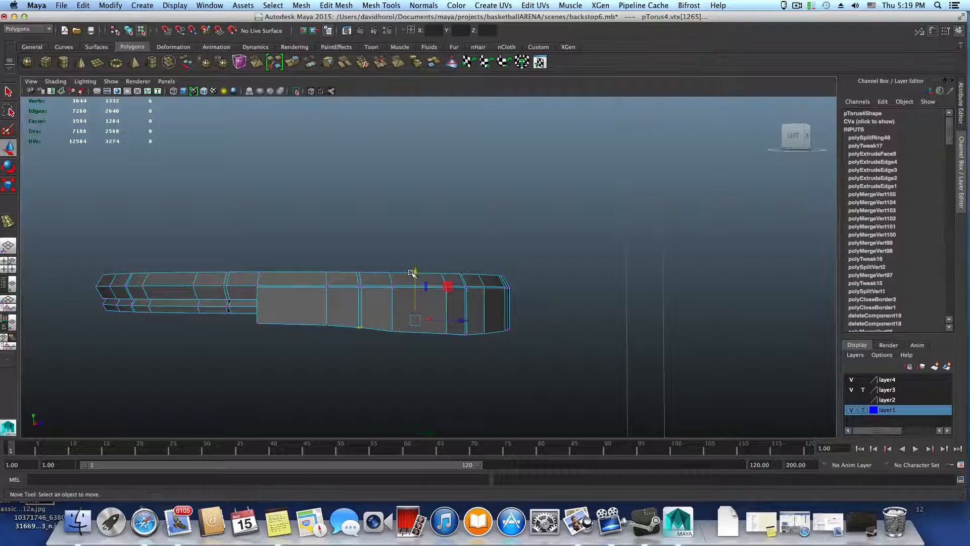
key(z)
drag(417, 269, 415, 268)
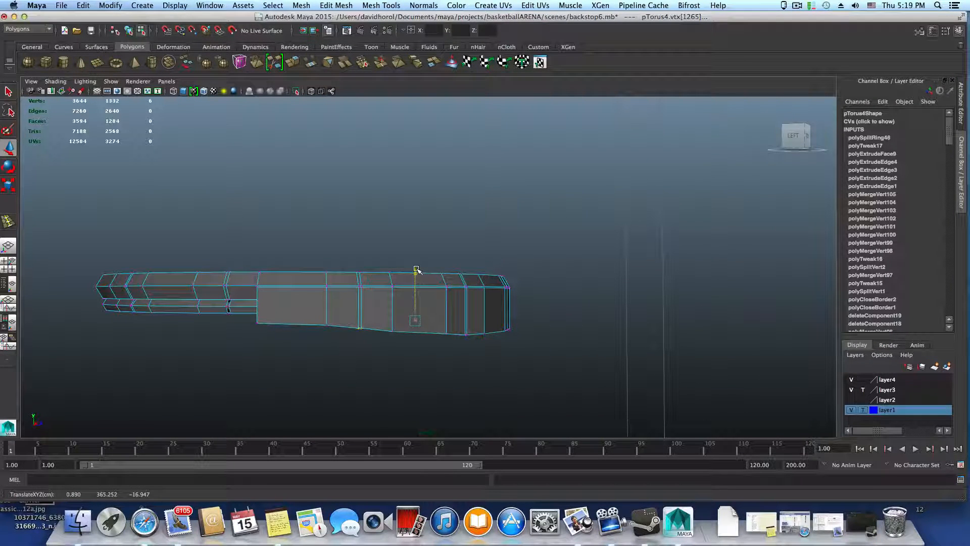
Select the bottom corner vertices at the lip's front ends on both sides and raise them to about Y 366 cm
alt+drag(416, 269, 472, 356)
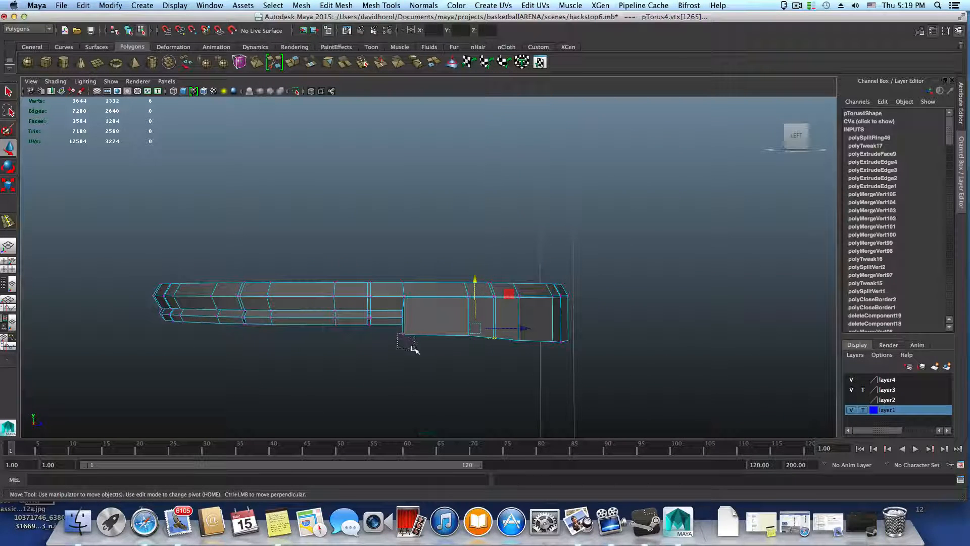
alt+drag(410, 360, 407, 353)
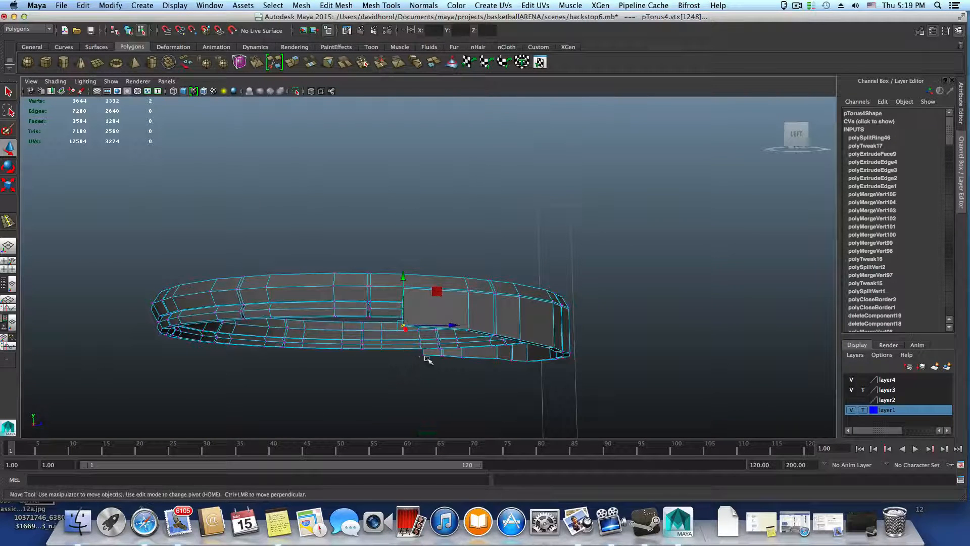
click(419, 343)
drag(413, 299, 439, 277)
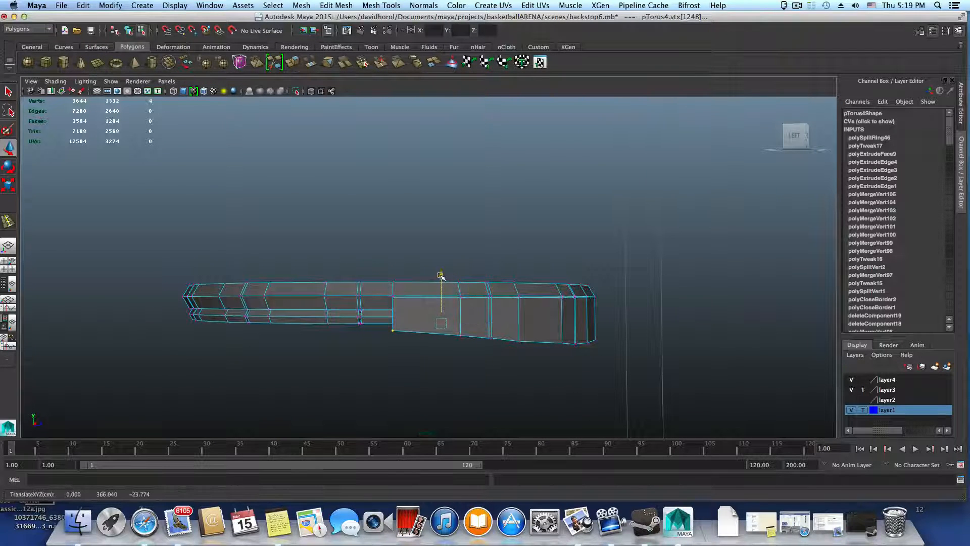
Fine-tune the height of the fourth column's bottom vertices to even out the slope of the lip's lower edge
alt+drag(487, 321, 387, 354)
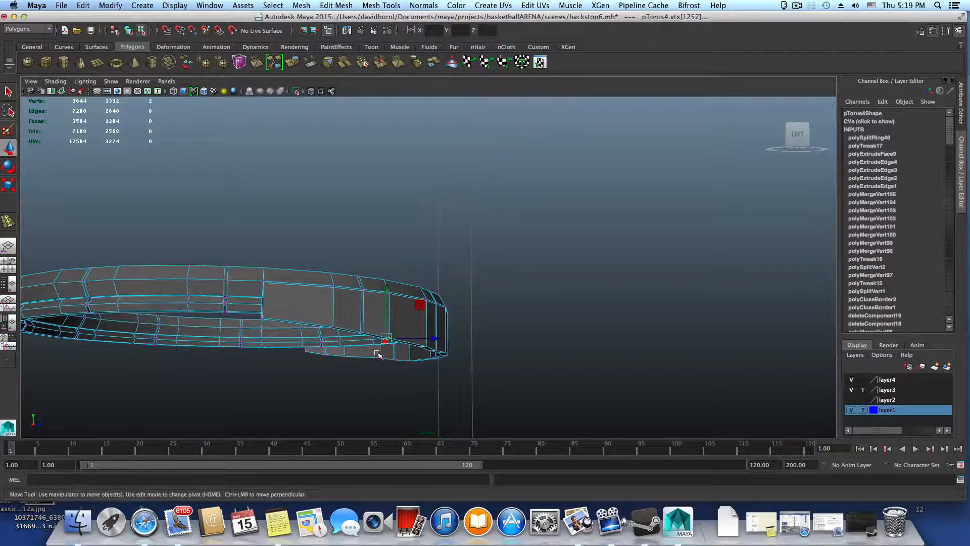
drag(384, 303, 357, 312)
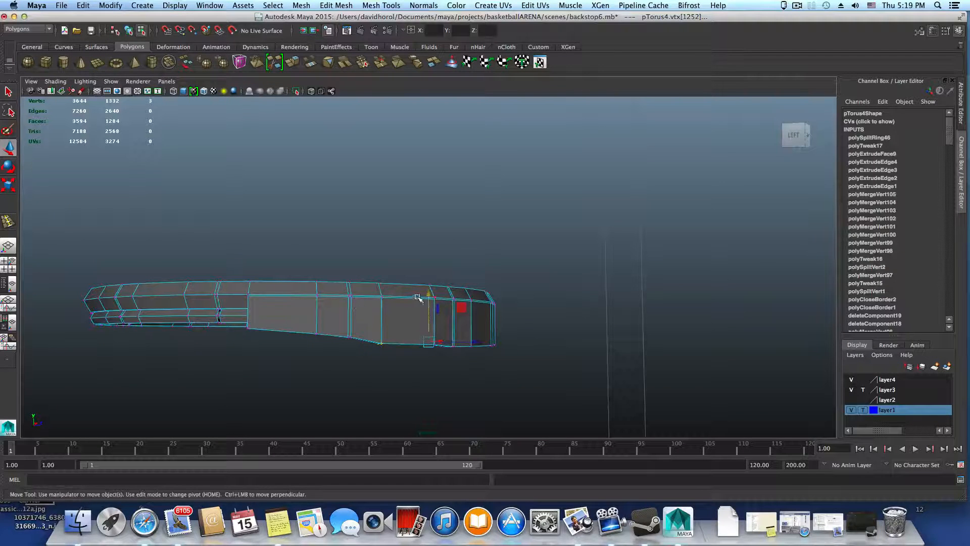
drag(428, 296, 422, 331)
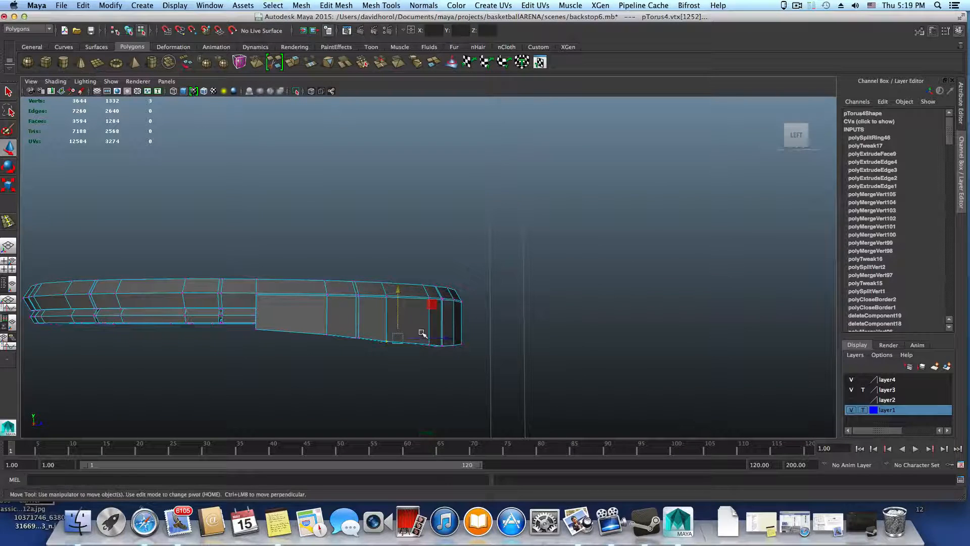
Return to object selection and inspect the tapered lip in smooth preview from the side
key(F8)
key(3)
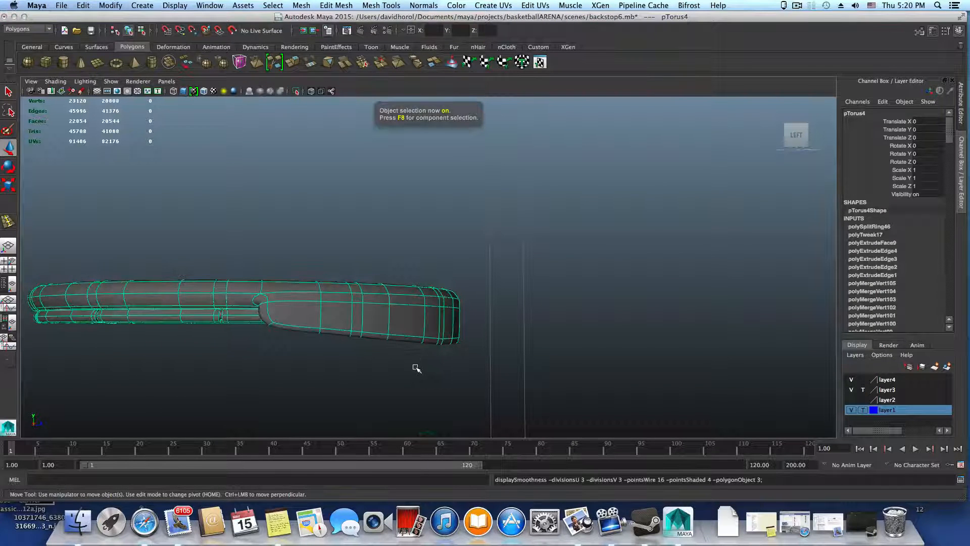
click(416, 367)
alt+drag(416, 367, 350, 351)
click(362, 307)
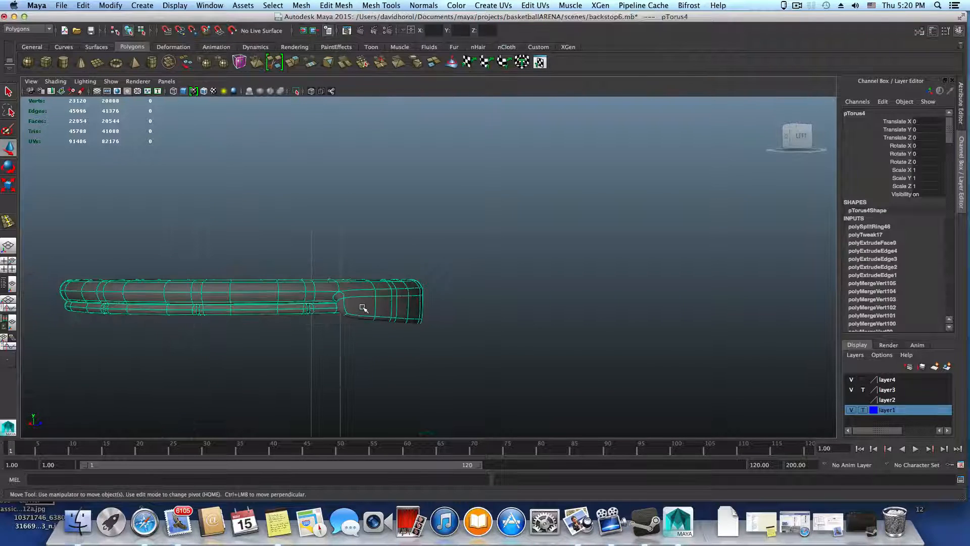
Switch the rim back to unsmoothed display and insert two closely spaced edge loops just below the lip's top edge
alt+right_drag(352, 311, 415, 357)
key(1)
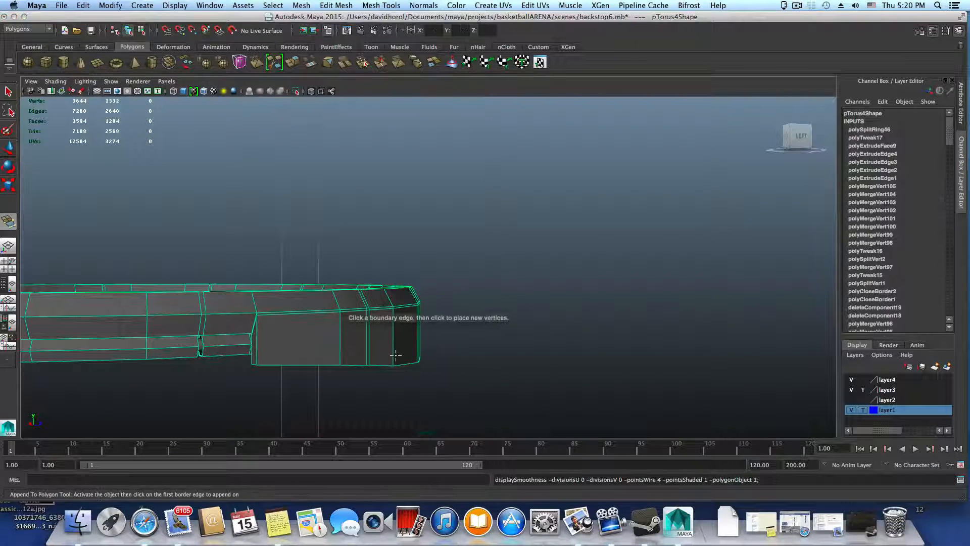
key(q)
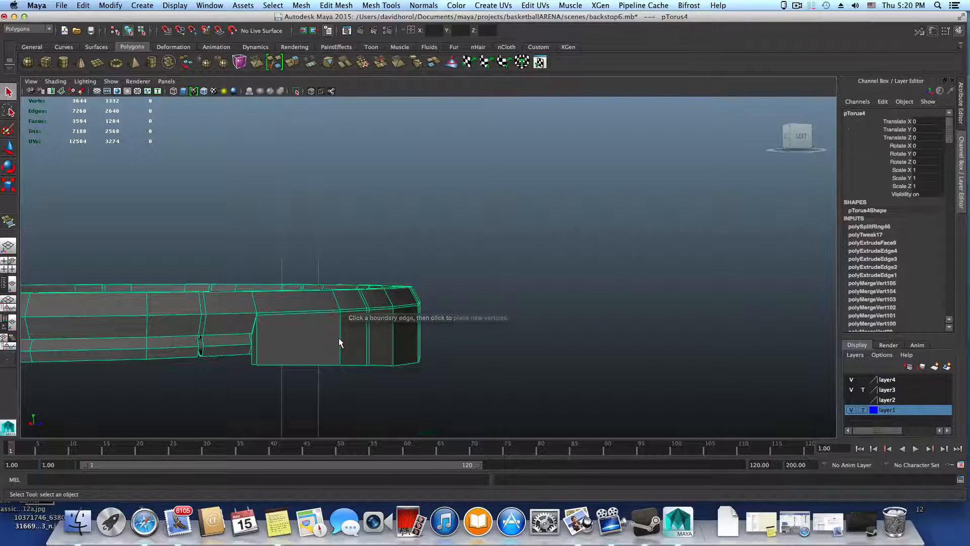
alt+drag(347, 332, 325, 342)
alt+right_drag(325, 342, 496, 327)
alt+drag(495, 327, 452, 339)
shift+right_drag(444, 297, 406, 310)
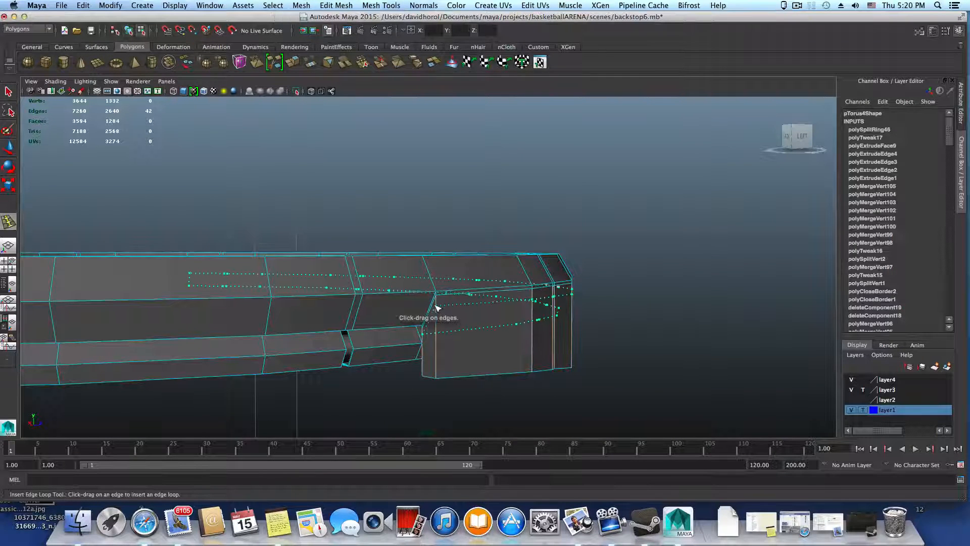
click(437, 303)
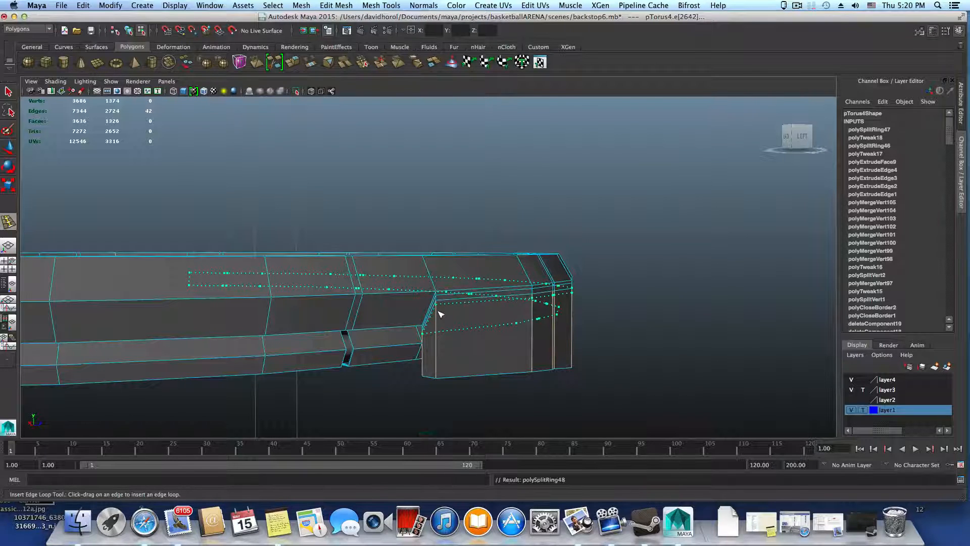
right_drag(444, 319, 440, 312)
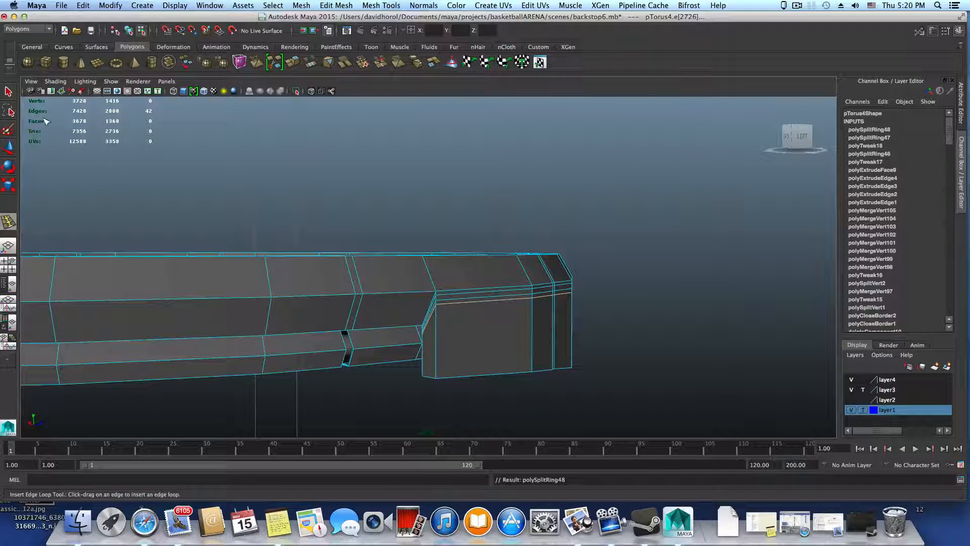
Select the first faces of the narrow strip between the lip's two new edge loops, starting at its front end
click(8, 92)
click(437, 301)
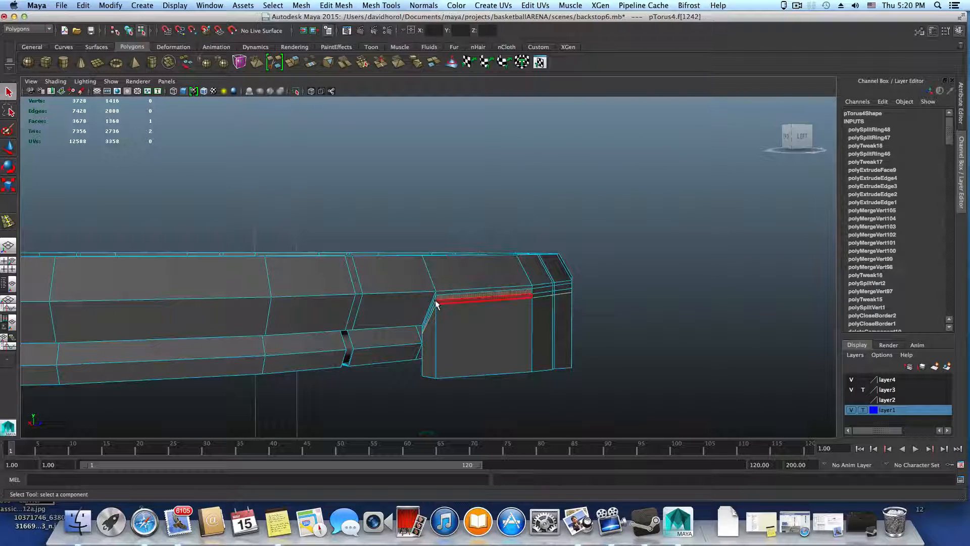
shift+click(435, 300)
alt+drag(517, 309, 492, 308)
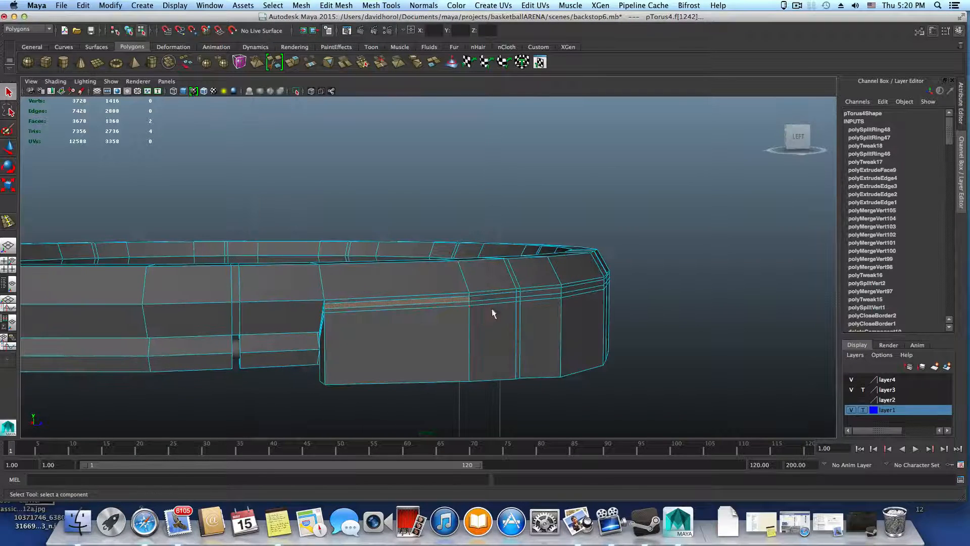
shift+click(499, 297)
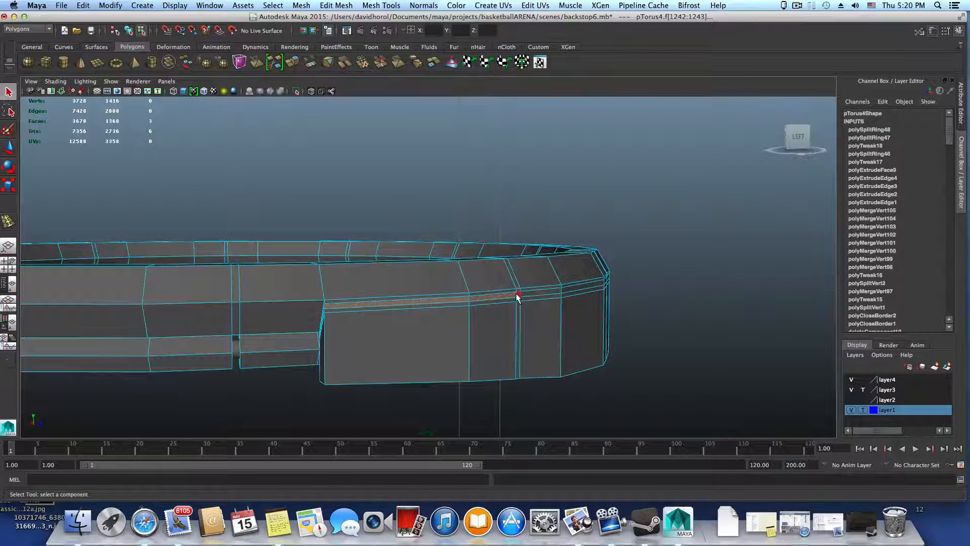
shift+click(523, 296)
Add the next four narrow strip faces along the lip toward its middle to the face selection
alt+drag(523, 296, 580, 327)
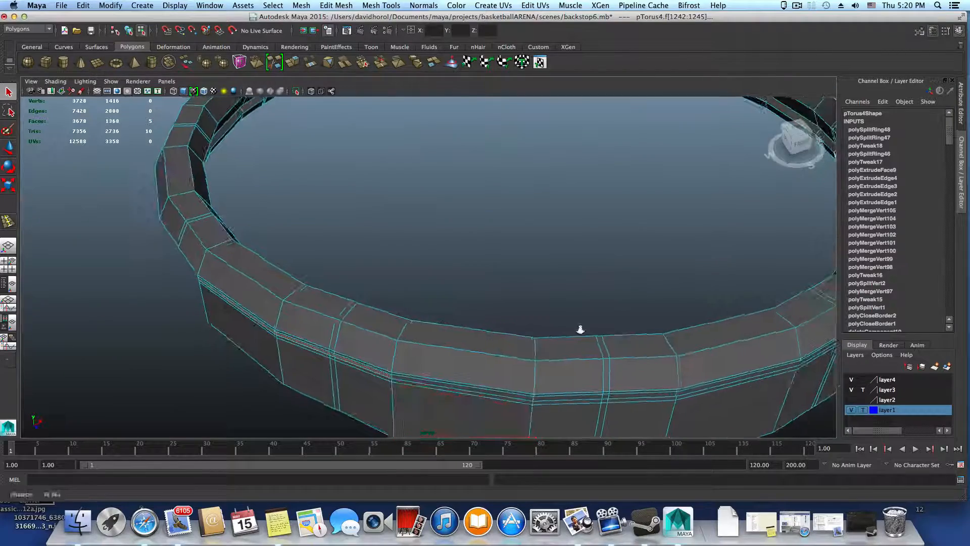
alt+right_drag(580, 327, 387, 324)
alt+drag(387, 325, 493, 302)
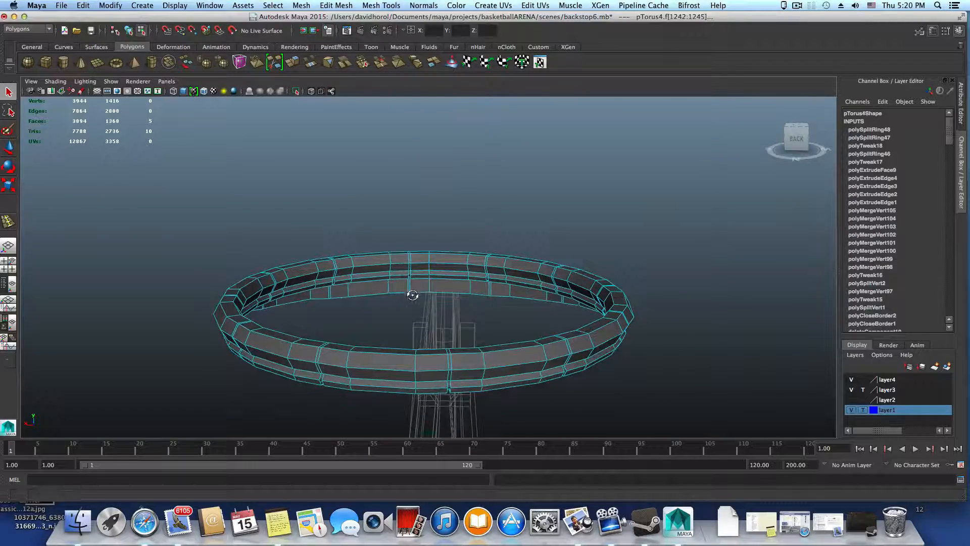
alt+drag(412, 295, 424, 255)
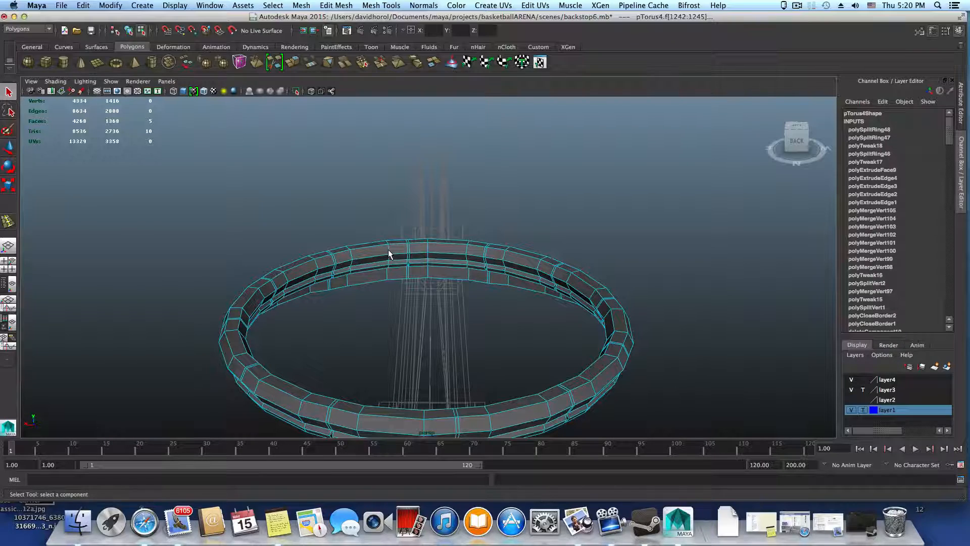
alt+drag(388, 250, 387, 289)
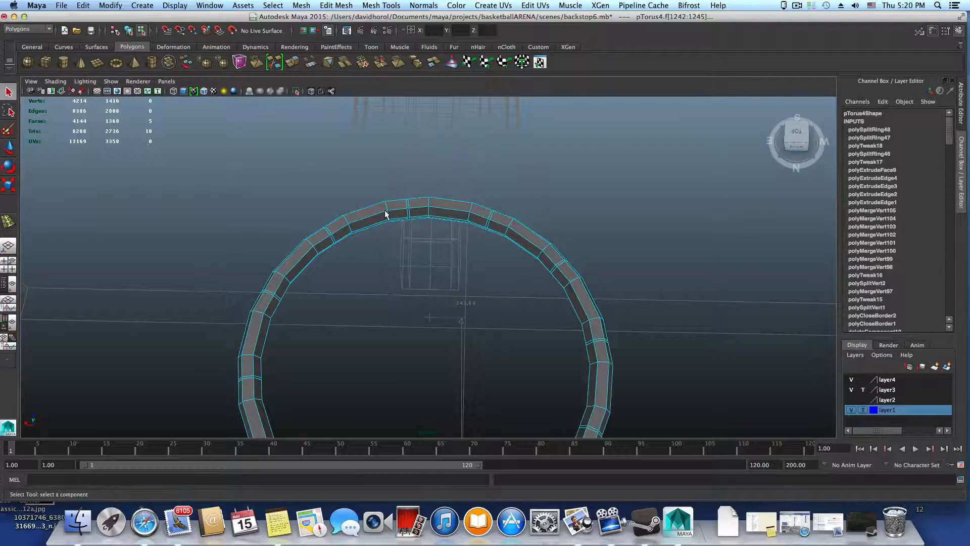
alt+drag(478, 230, 475, 365)
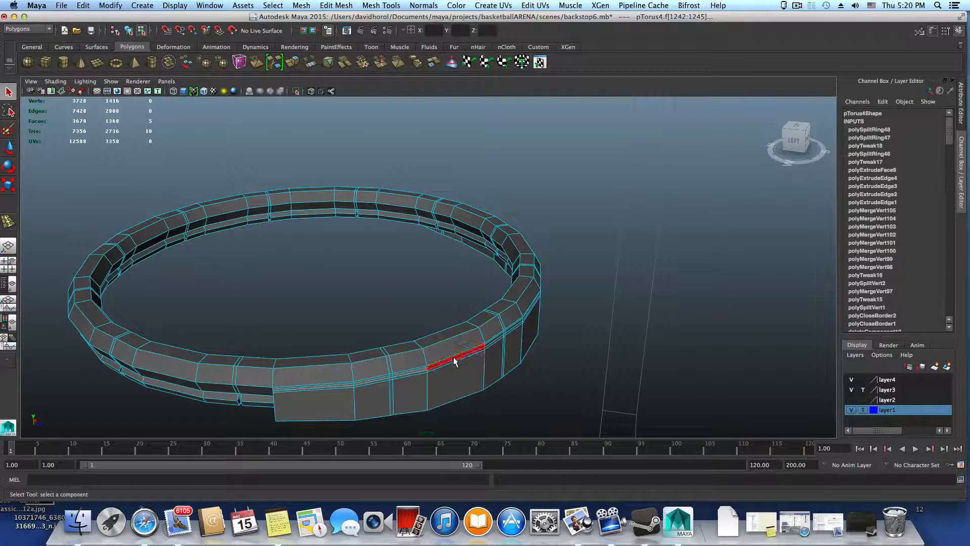
shift+click(481, 348)
alt+drag(463, 341, 435, 342)
shift+click(487, 338)
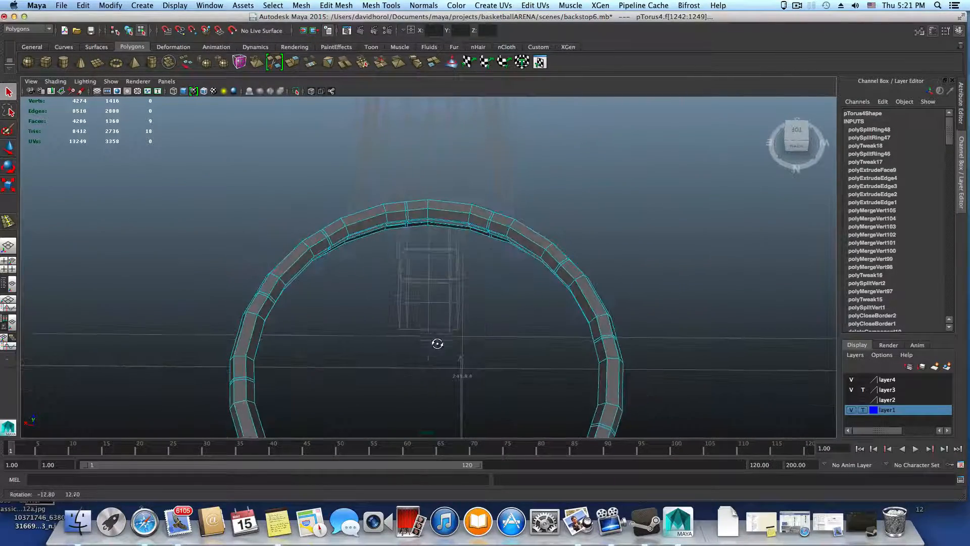
Extend the strip selection past the middle of the lip by adding the adjoining narrow faces on the far half
alt+drag(419, 218, 431, 325)
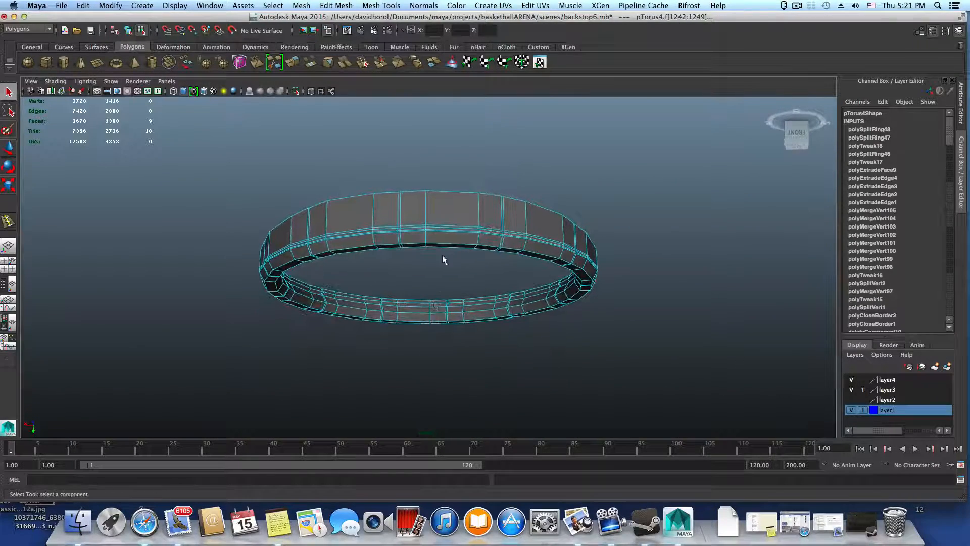
alt+right_drag(443, 259, 536, 292)
alt+middle_drag(516, 300, 580, 322)
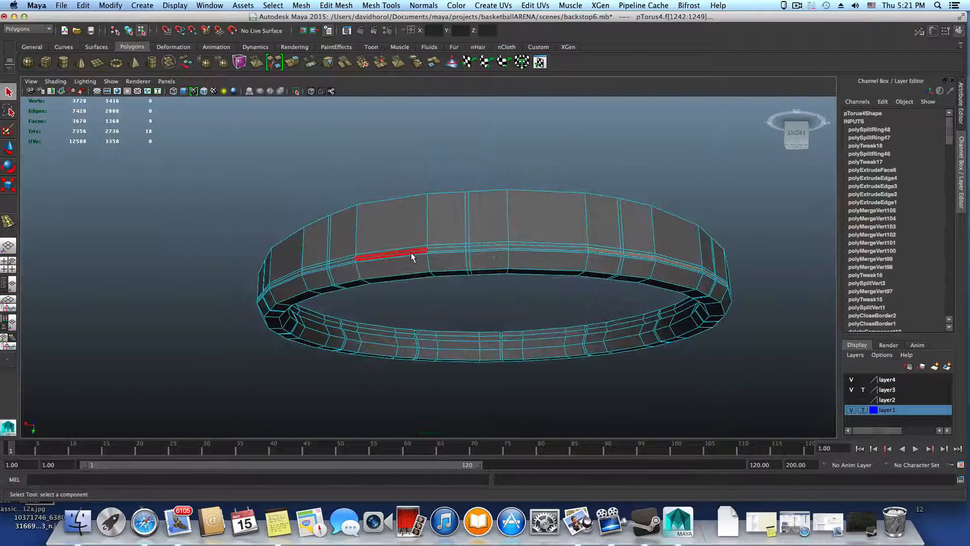
shift+click(382, 256)
shift+click(351, 261)
shift+click(322, 270)
alt+drag(470, 278, 550, 252)
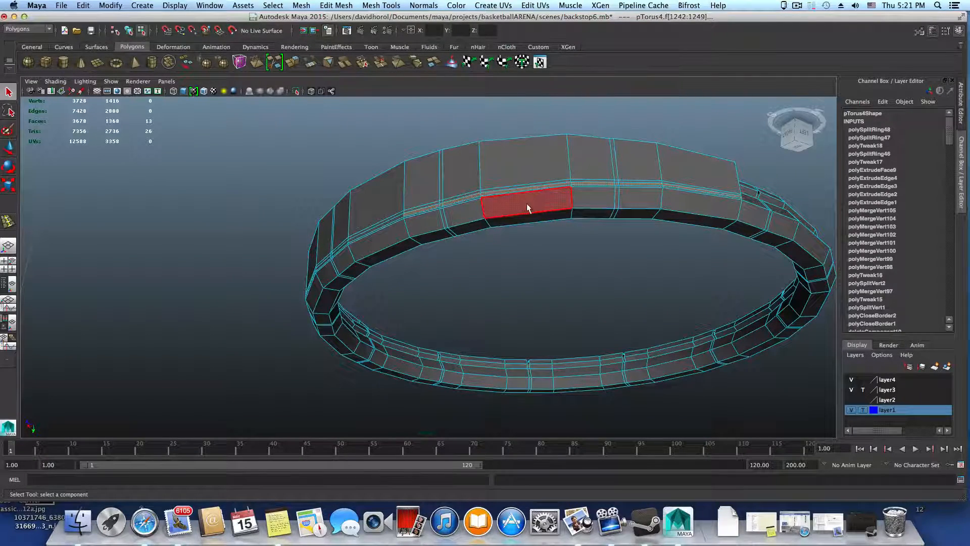
Complete the strip selection by adding the remaining narrow faces up to the lip's opposite front end
alt+drag(525, 208, 485, 245)
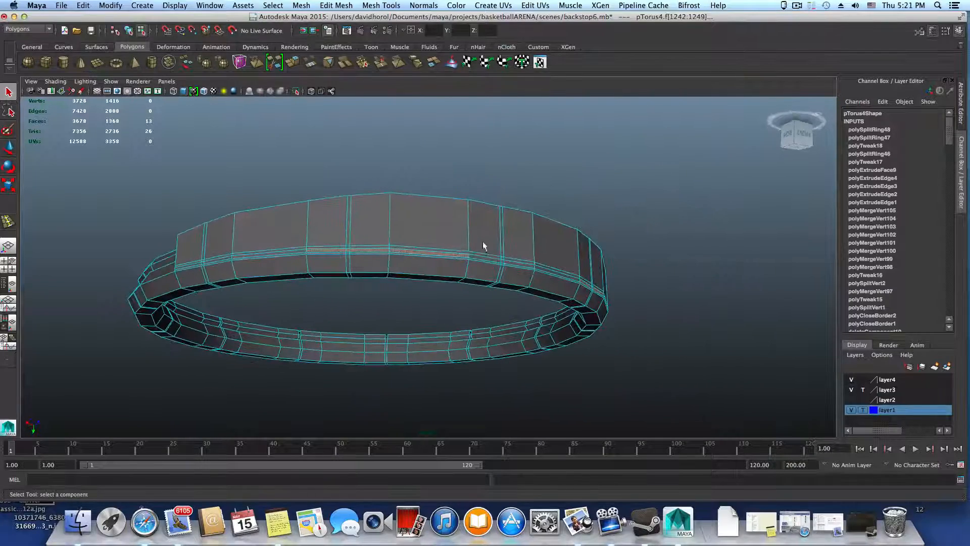
alt+middle_drag(356, 249, 438, 263)
alt+drag(439, 264, 454, 265)
shift+click(358, 262)
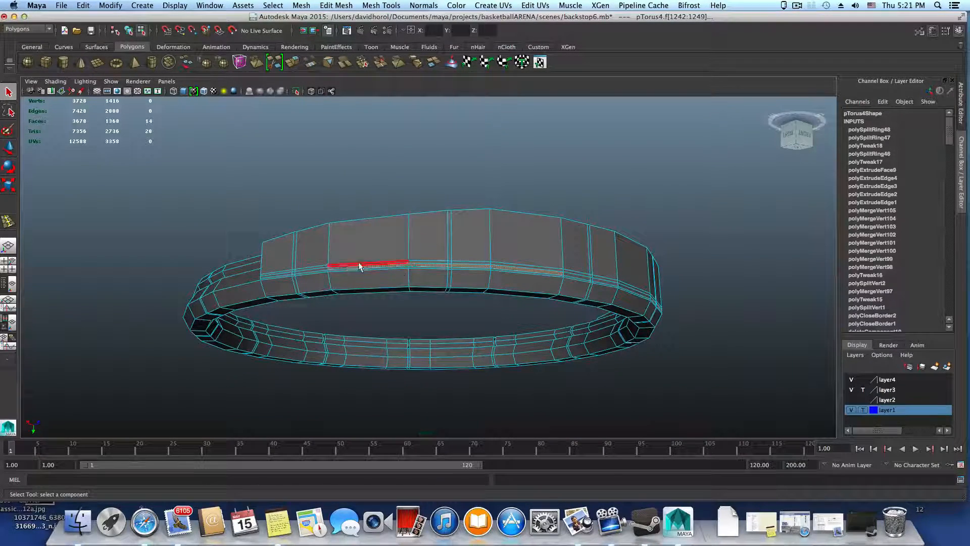
shift+click(305, 270)
shift+click(294, 273)
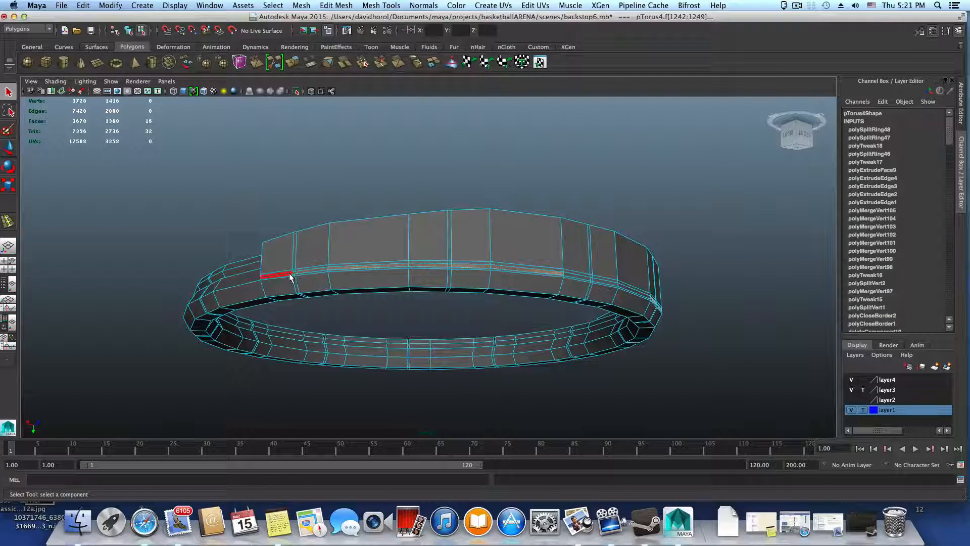
shift+click(290, 276)
Extrude the selected strip of faces and scale the extrusion to about 0.75 in local Y
alt+drag(357, 287, 392, 162)
alt+drag(504, 291, 435, 273)
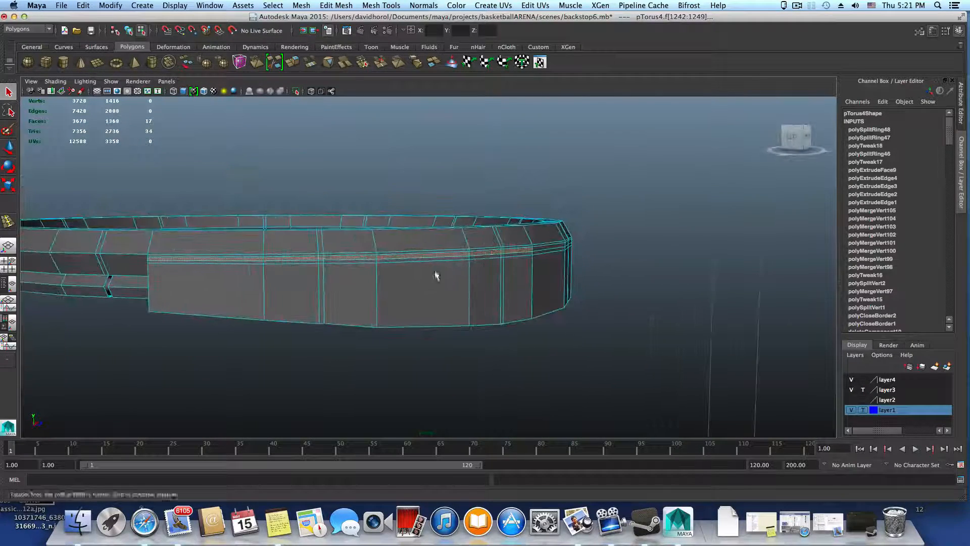
click(292, 63)
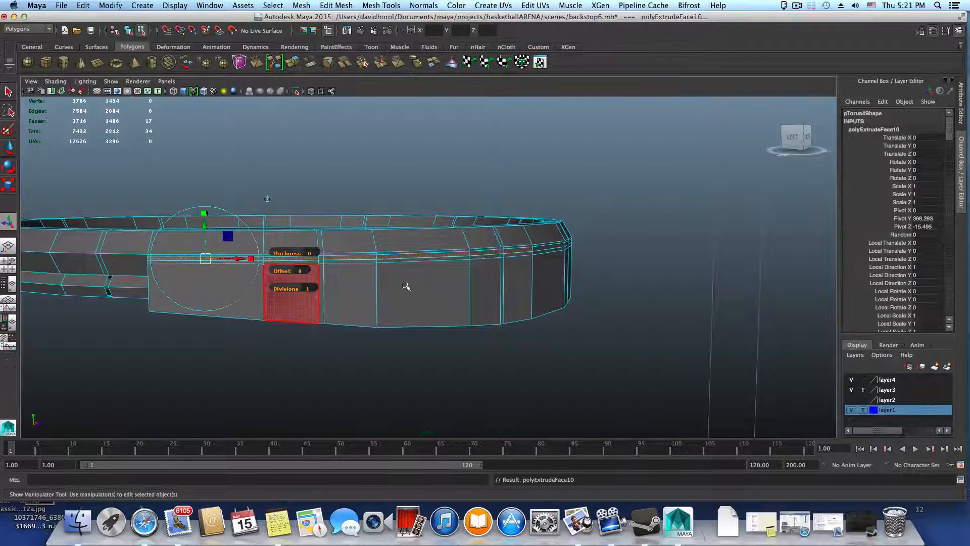
alt+right_drag(311, 279, 421, 290)
alt+drag(353, 296, 367, 296)
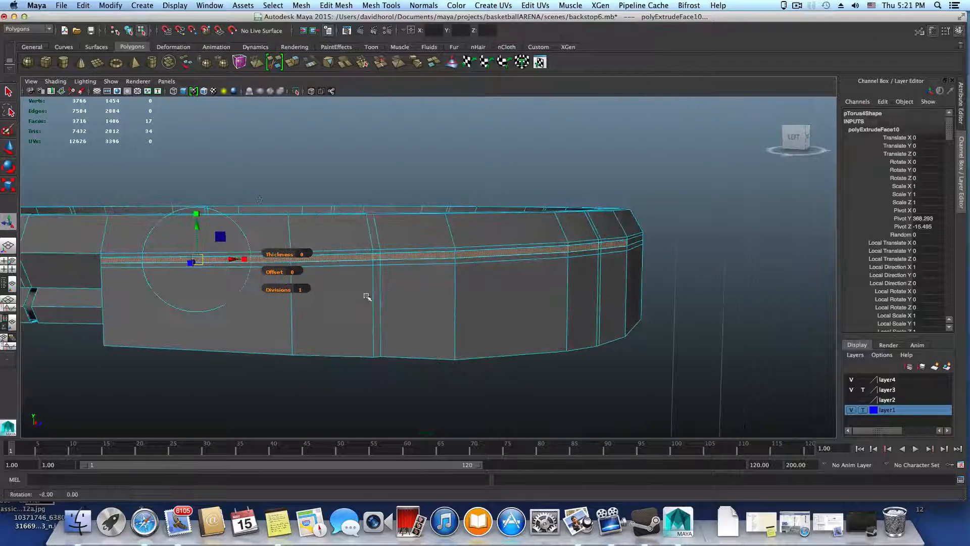
alt+middle_drag(367, 295, 411, 301)
alt+drag(411, 301, 436, 301)
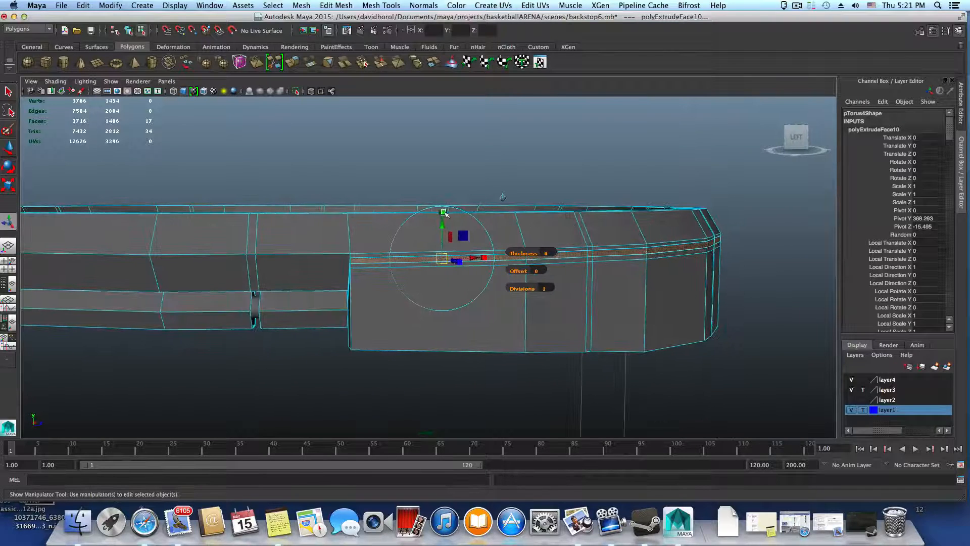
drag(443, 213, 444, 217)
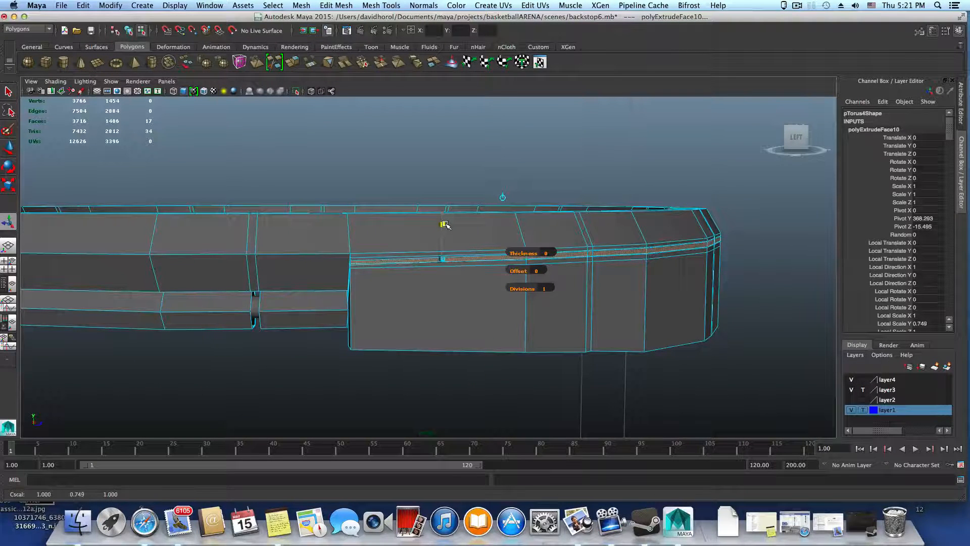
drag(444, 224, 444, 224)
Extrude the strip again and push it inward to a Local Translate Z of about -0.225 to form a groove
click(293, 63)
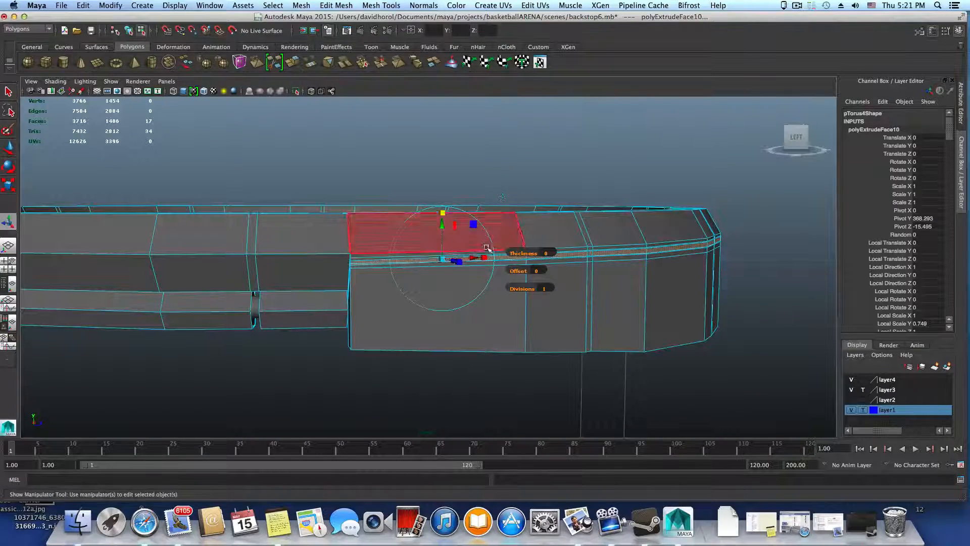
alt+drag(505, 314, 526, 296)
alt+middle_drag(526, 296, 469, 268)
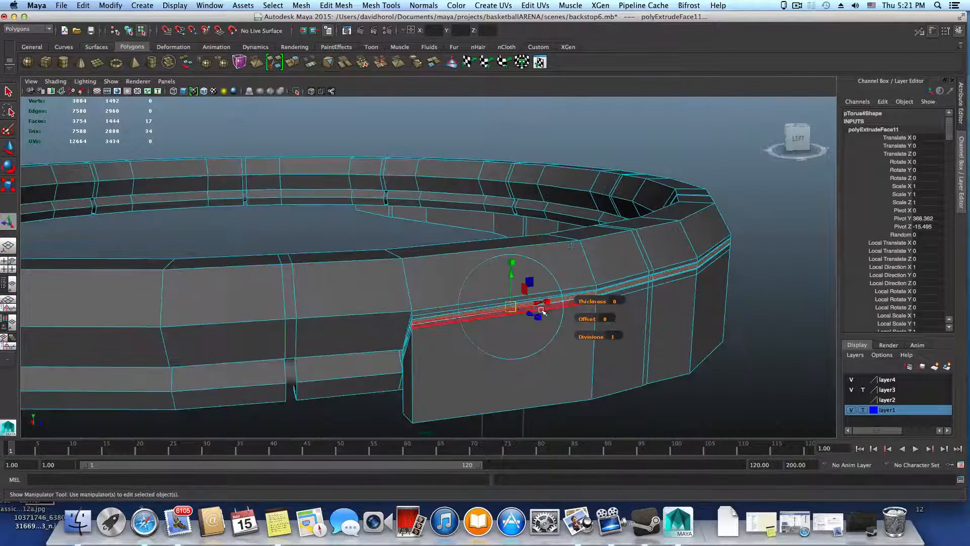
drag(533, 315, 407, 291)
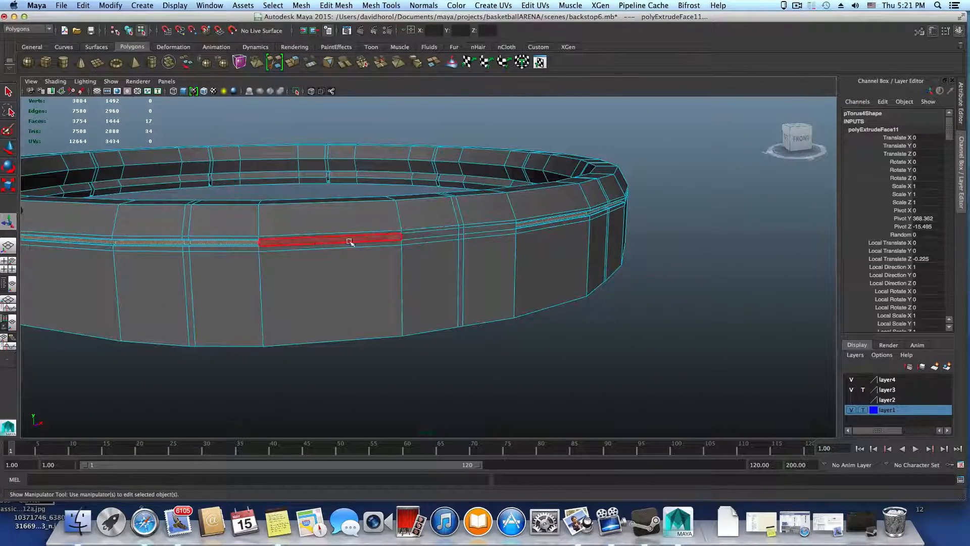
Inspect the lip's groove in smooth preview and check its front end in unsmoothed display
alt+drag(561, 244, 451, 244)
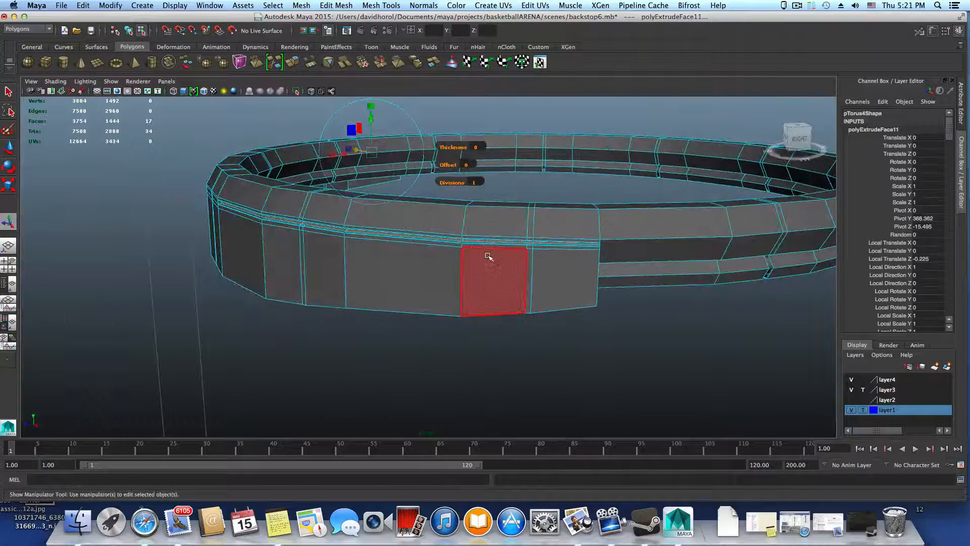
key(F8)
key(3)
click(568, 338)
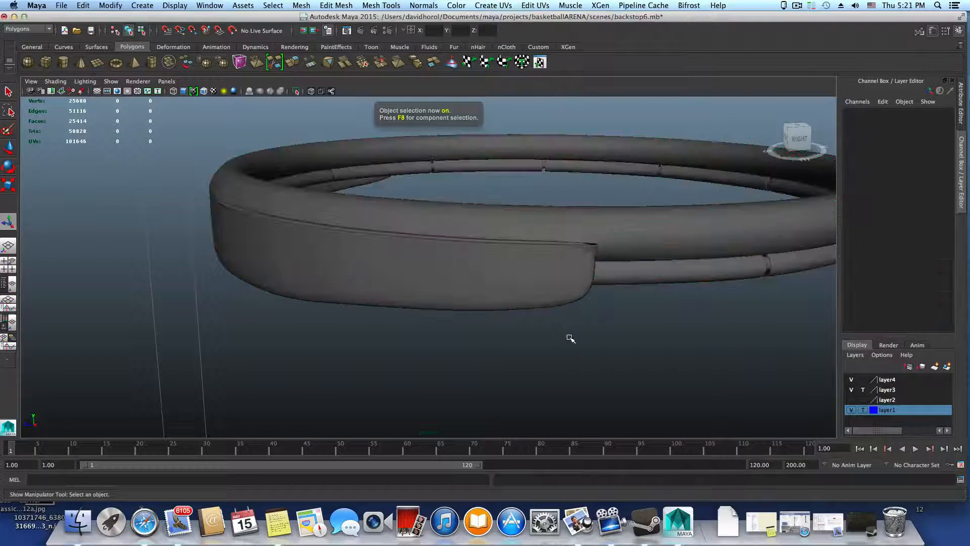
alt+drag(568, 338, 571, 301)
click(554, 287)
key(1)
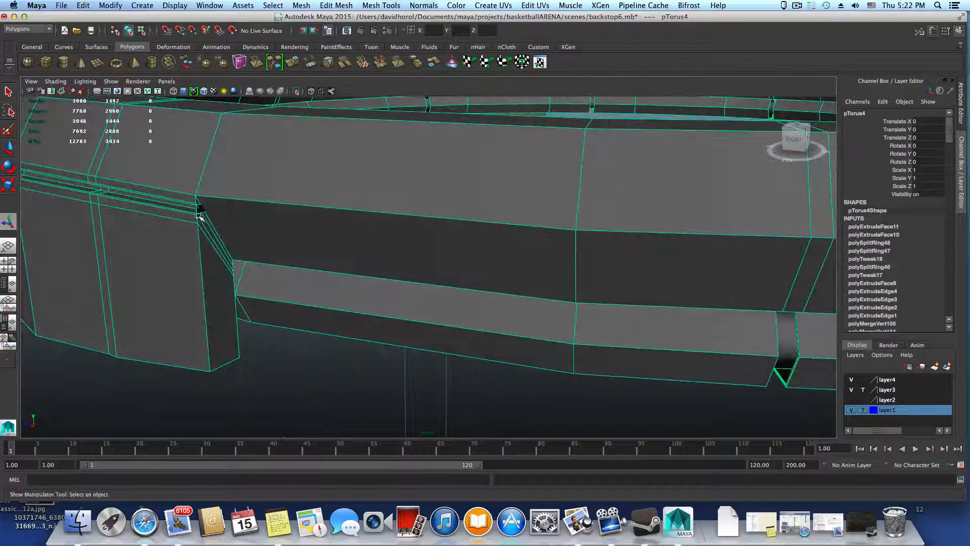
Undo the groove's inward extrusion and the earlier scaled extrusion of the strip
key(z)
key(z)
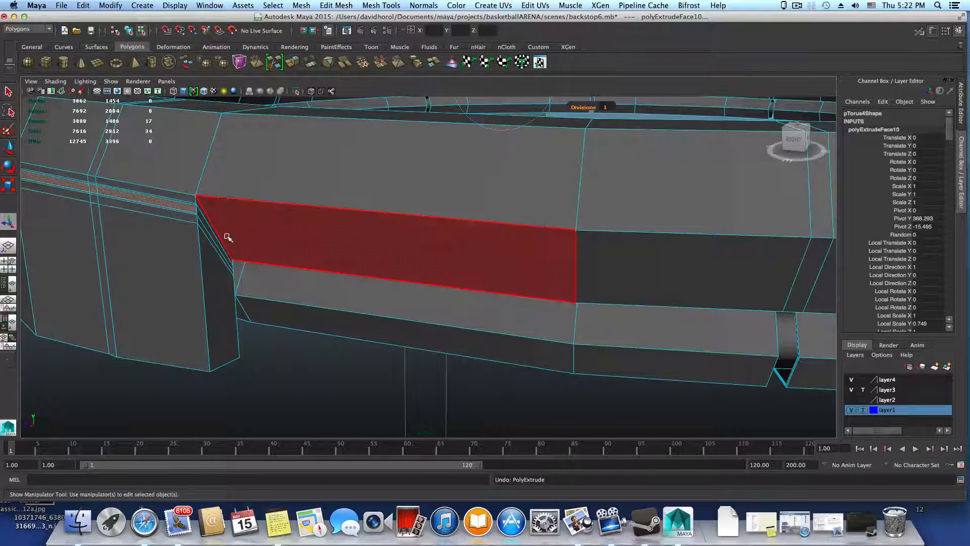
shift+click(207, 230)
alt+drag(207, 230, 303, 238)
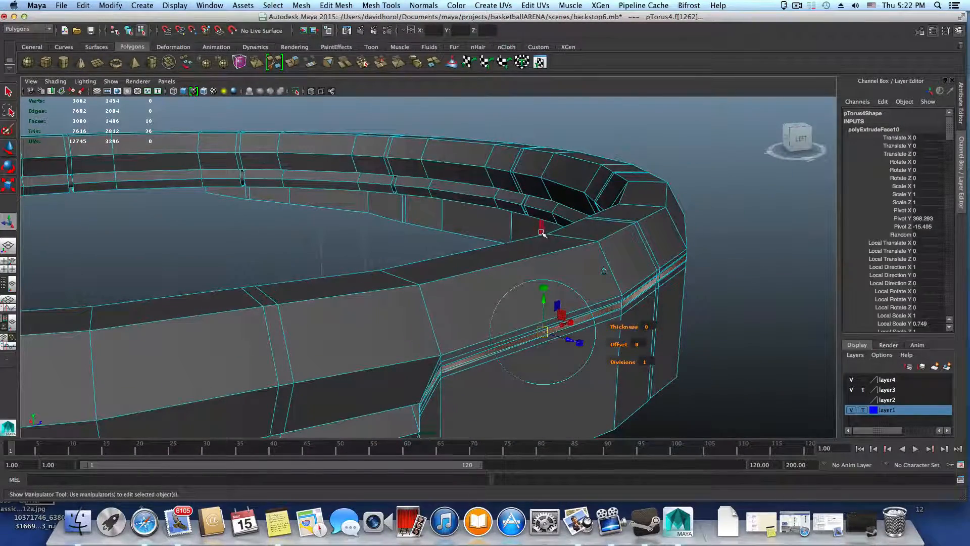
key(ctrl+z)
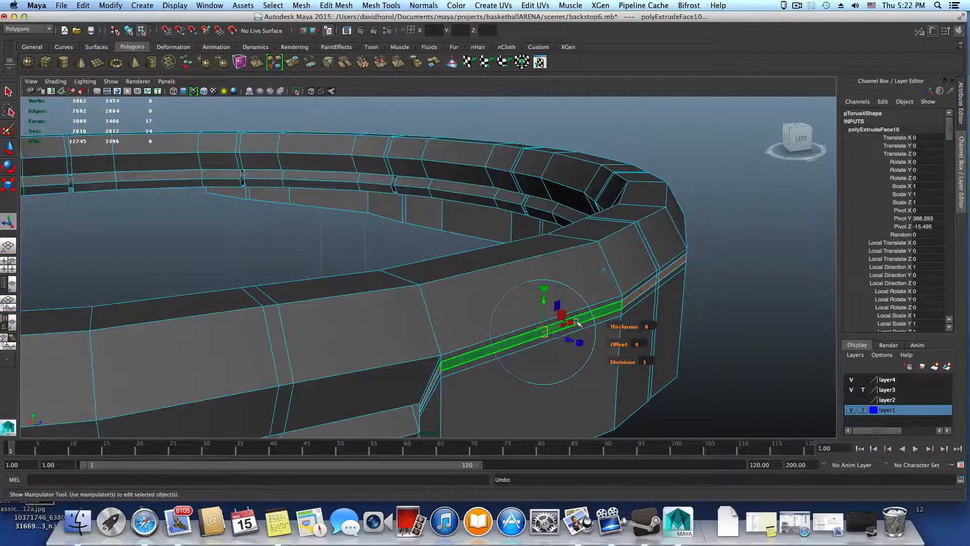
key(ctrl+z)
Add the narrow face on the lip's front end to the strip selection and extrude all the selected faces
alt+drag(580, 320, 380, 275)
alt+drag(527, 301, 379, 263)
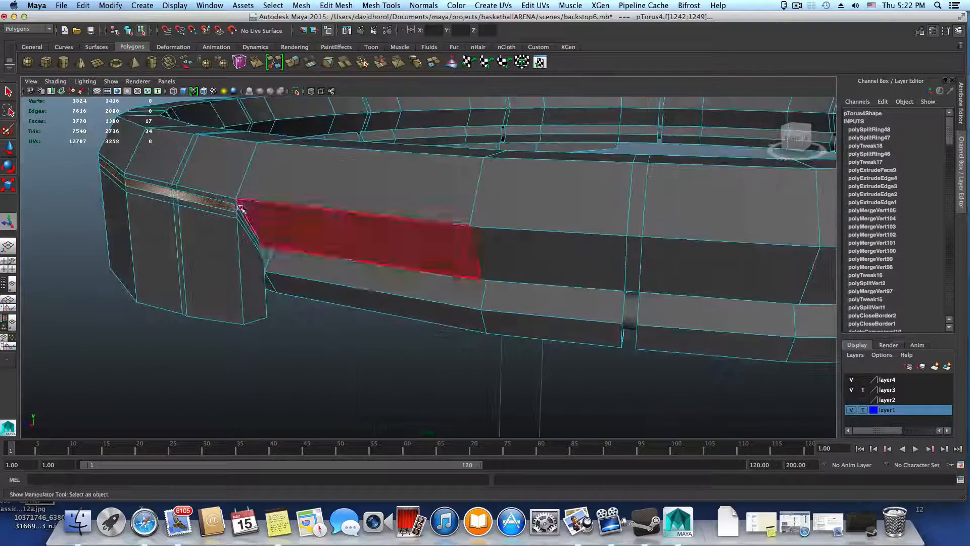
shift+click(242, 216)
alt+right_drag(396, 252, 281, 237)
mouse_move(281, 237)
alt+mouse_down()
mouse_move(231, 226)
mouse_move(357, 236)
mouse_move(519, 217)
mouse_move(396, 226)
mouse_move(389, 199)
mouse_move(450, 228)
mouse_move(295, 230)
alt+mouse_up()
click(295, 62)
alt+right_drag(295, 229, 419, 263)
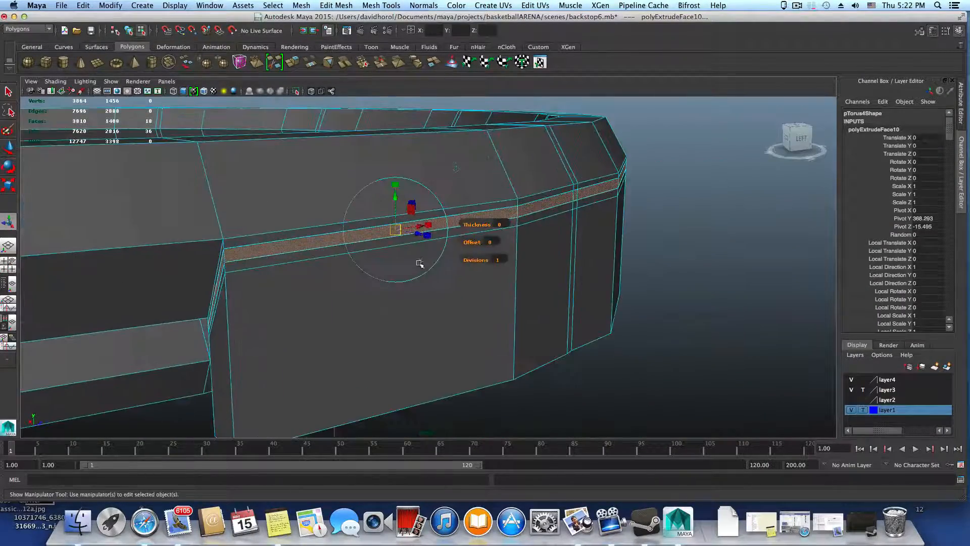
alt+drag(419, 263, 421, 257)
Try pushing the extruded strip inward to a Local Translate Z of about -0.07, and undo the move
drag(496, 274, 494, 274)
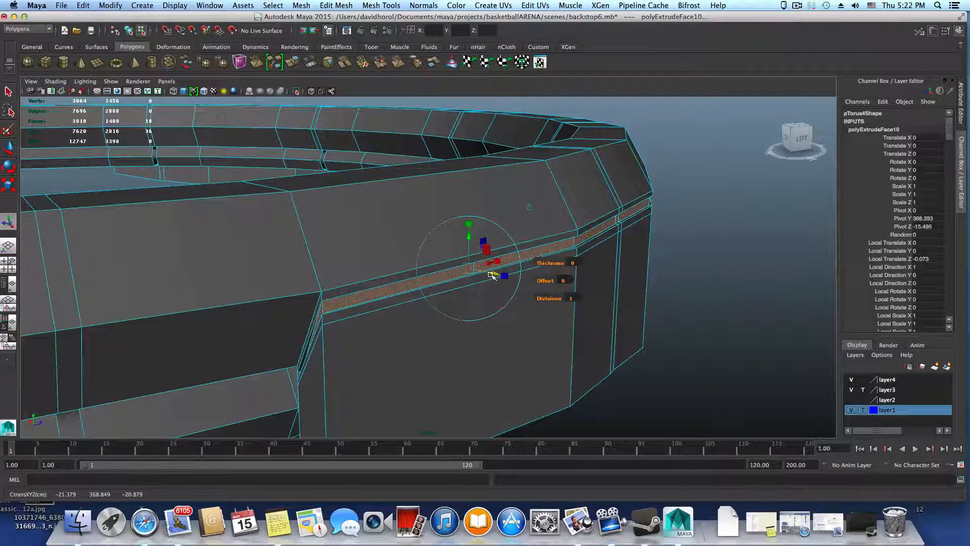
key(ctrl+z)
scroll(488, 276, down, 3)
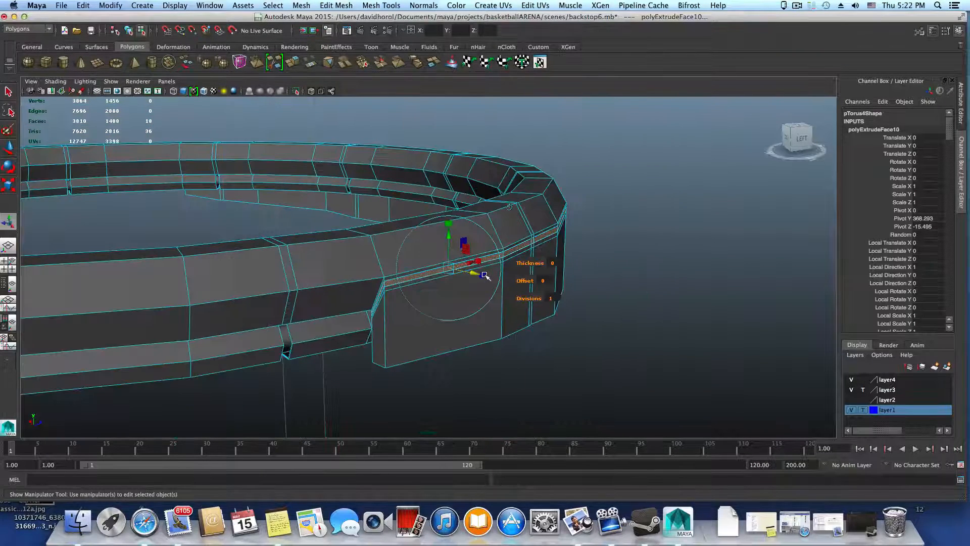
Scale the extruded strip faces along the lip slightly inward with the Scale tool
click(8, 185)
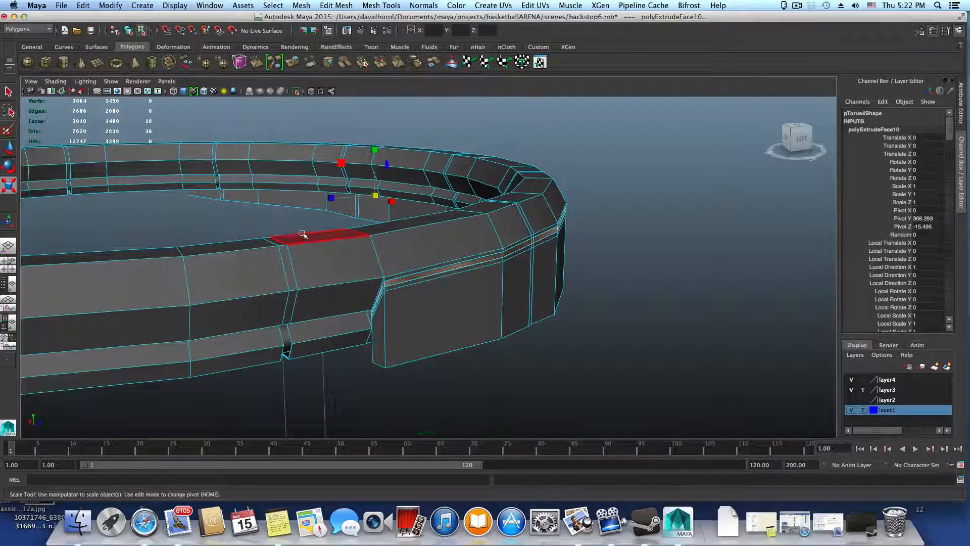
alt+drag(304, 235, 279, 239)
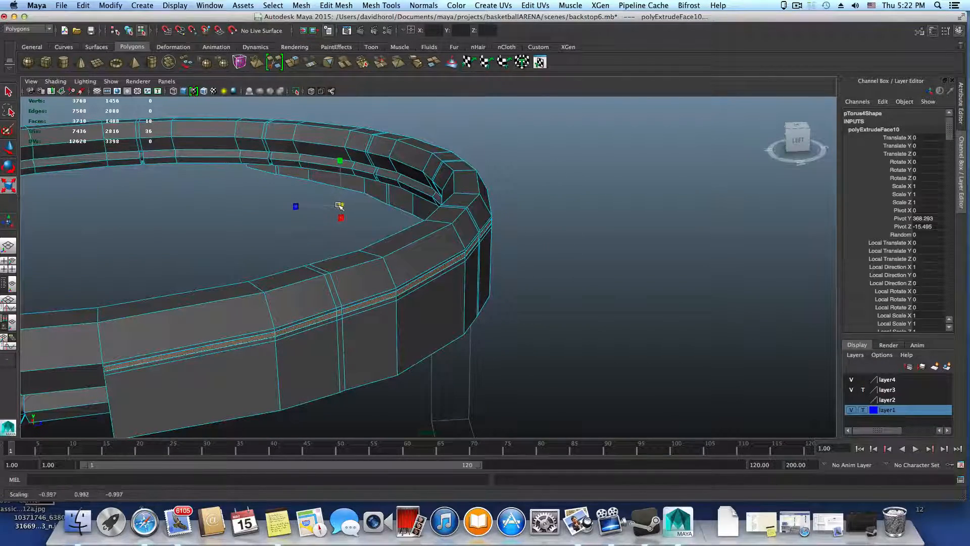
drag(338, 204, 362, 206)
alt+right_drag(361, 206, 426, 227)
alt+drag(425, 228, 407, 210)
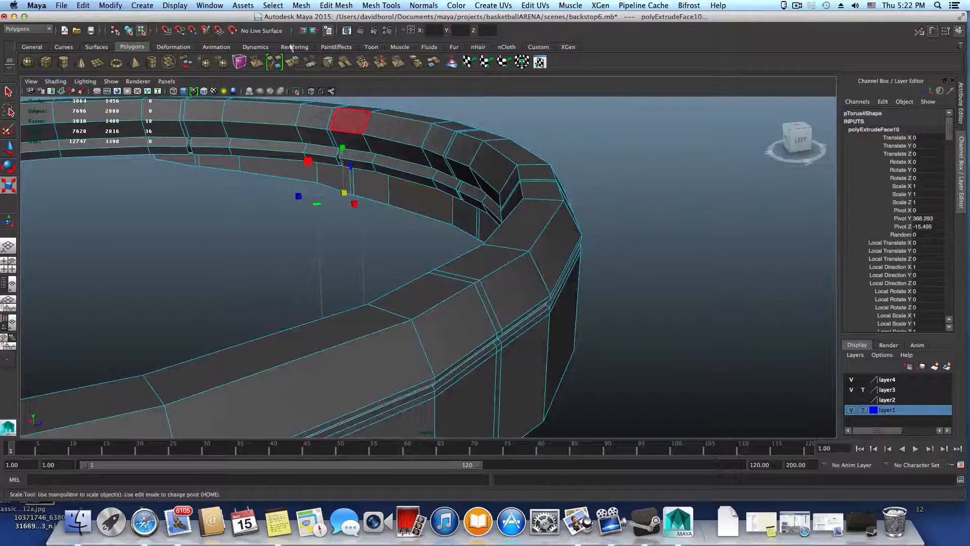
Extrude the strip faces along the lip again and scale the new faces slightly to form the groove
click(289, 67)
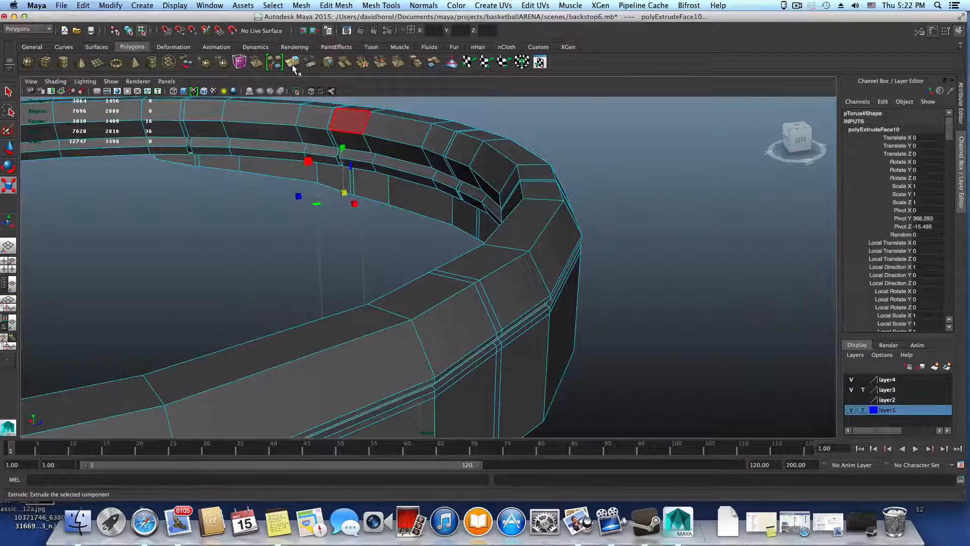
click(348, 187)
key(r)
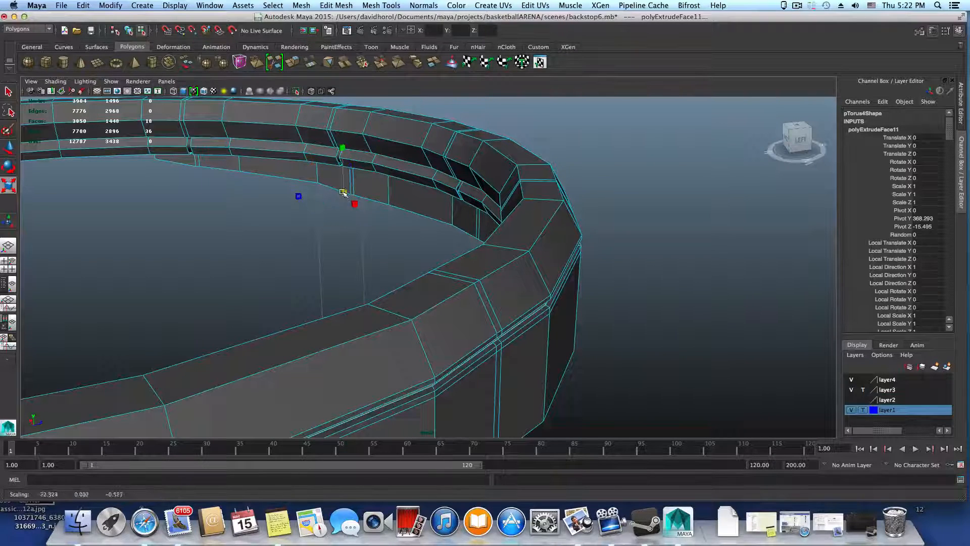
scroll(377, 208, down, 4)
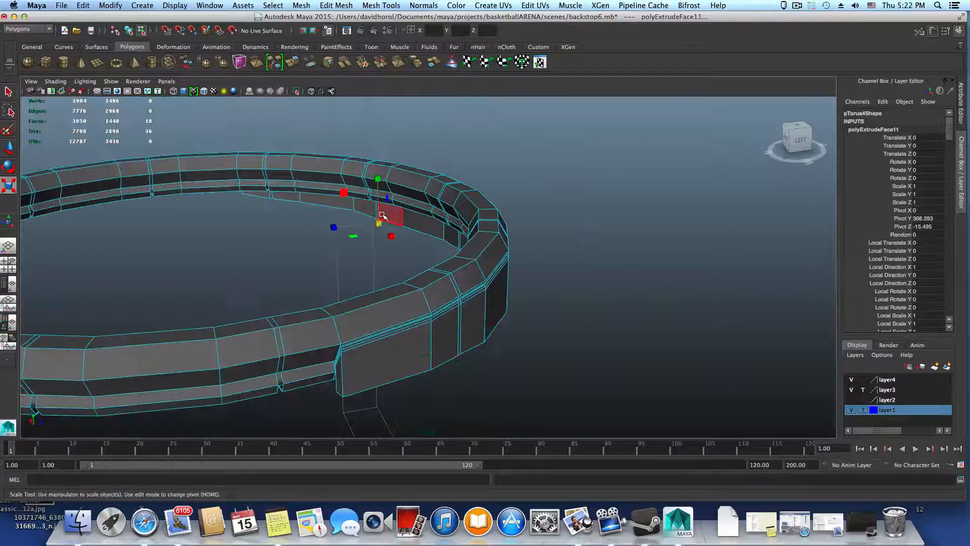
Inspect the groove around the lip's front in both smooth preview and unsmoothed display
key(F8)
key(3)
click(538, 365)
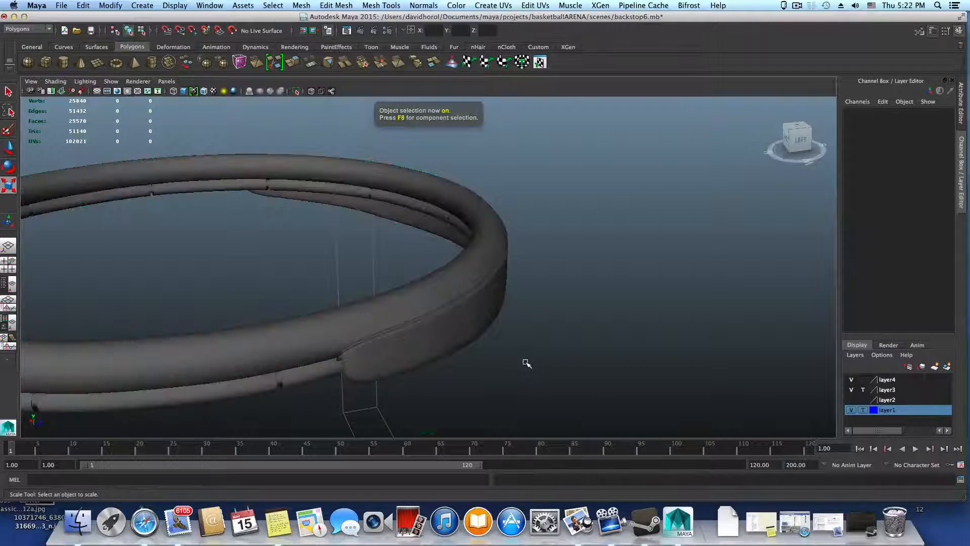
alt+drag(525, 363, 370, 348)
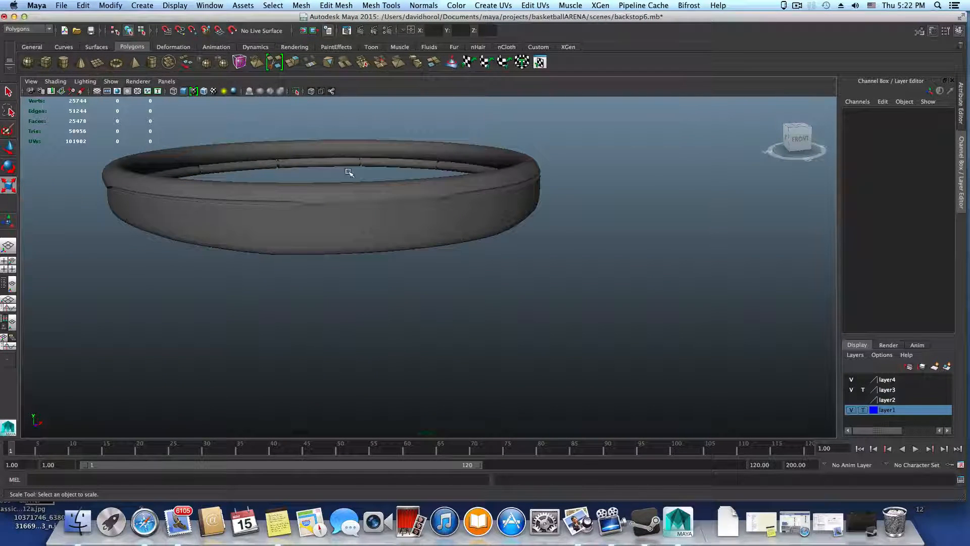
click(360, 219)
key(1)
alt+right_drag(334, 221, 493, 264)
alt+middle_drag(335, 216, 401, 246)
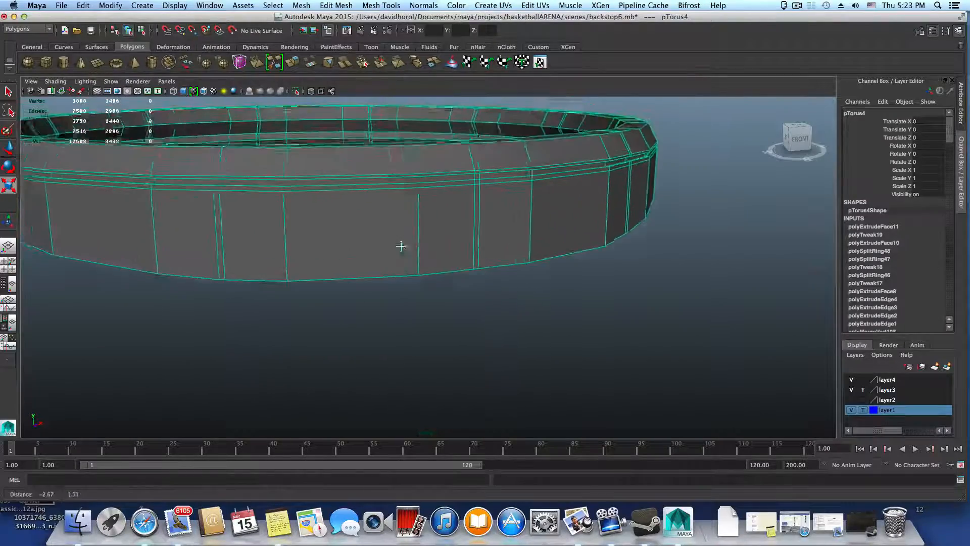
alt+drag(401, 246, 377, 243)
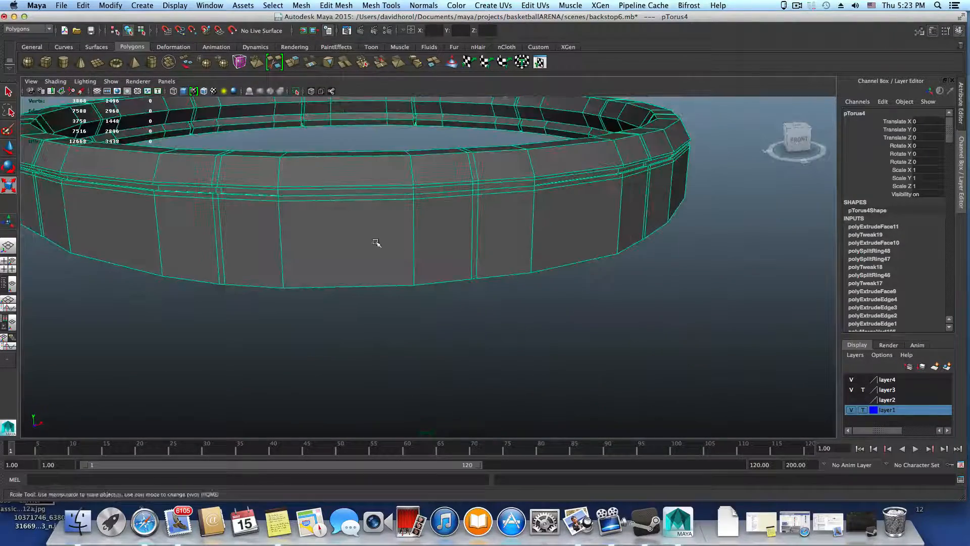
alt+right_drag(376, 243, 431, 253)
alt+middle_drag(431, 253, 466, 275)
alt+drag(465, 274, 474, 262)
key(3)
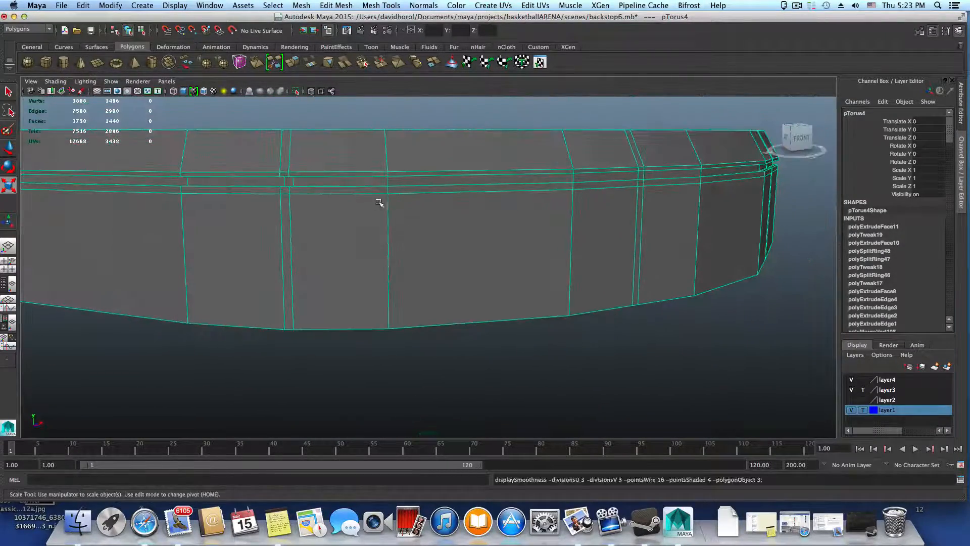
key(1)
Insert two vertical edge loops on the lip's front, each close to an existing vertical edge
alt+drag(383, 210, 457, 242)
shift+right_click(458, 241)
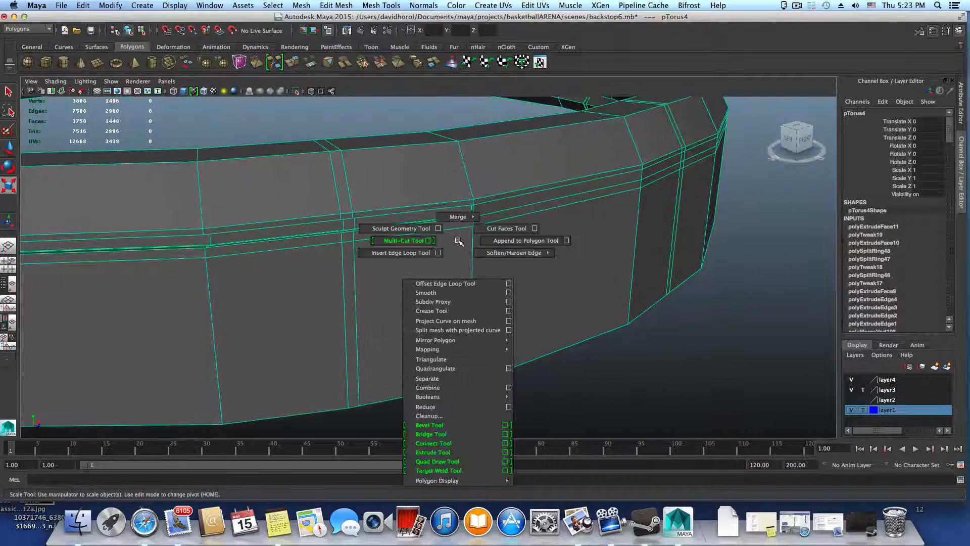
click(422, 252)
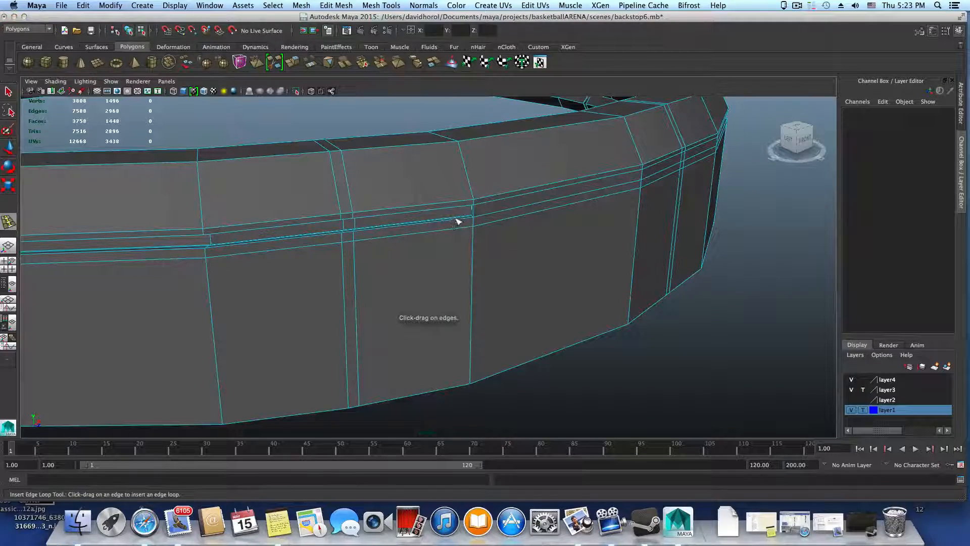
drag(457, 222, 474, 234)
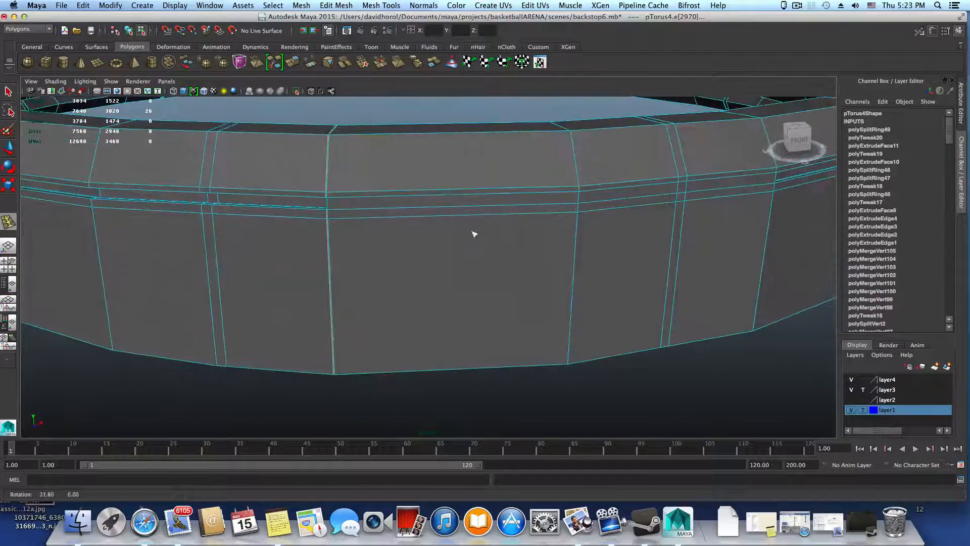
alt+middle_drag(474, 234, 384, 263)
alt+drag(460, 221, 416, 218)
drag(515, 226, 508, 224)
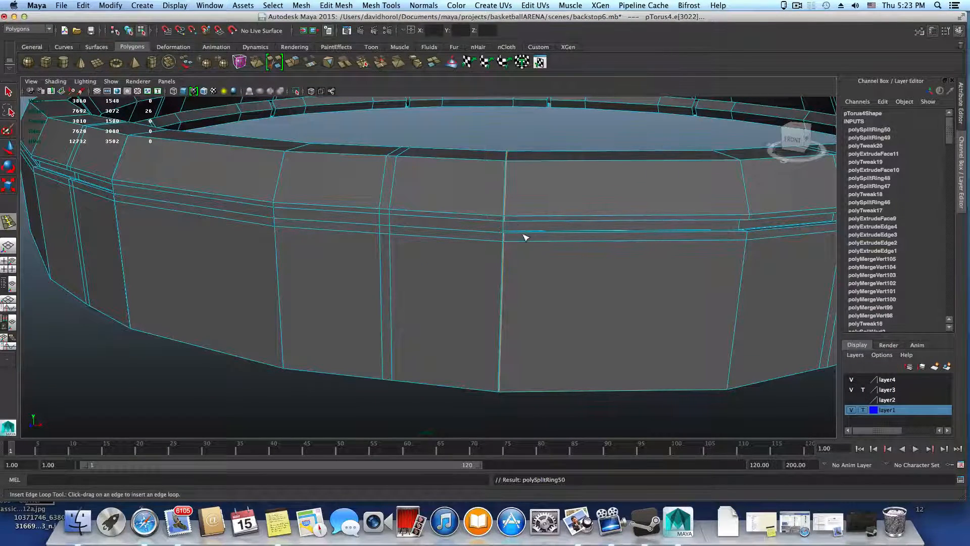
Check the lip with its added edge loops in smooth preview from the side and from farther away
key(3)
alt+drag(415, 248, 510, 208)
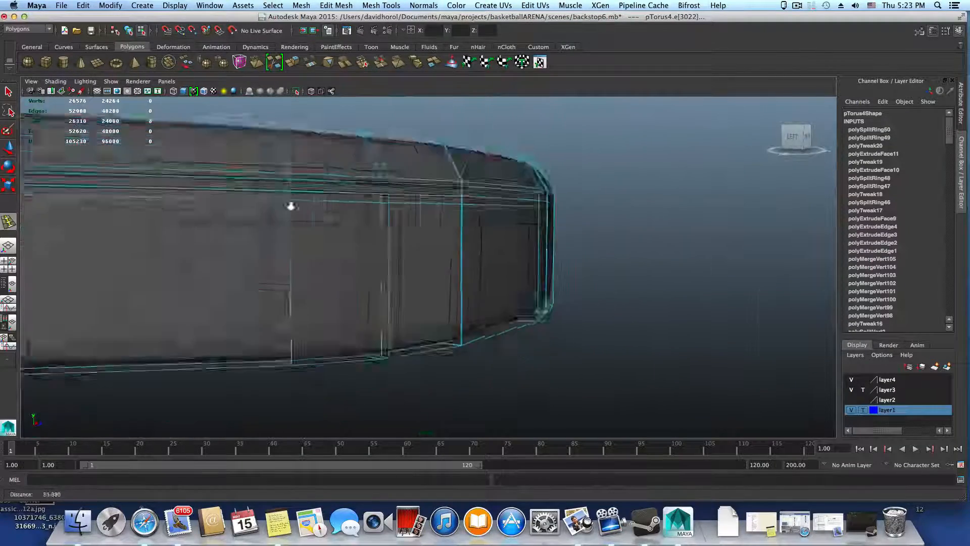
alt+right_drag(290, 206, 194, 206)
key(F8)
click(281, 202)
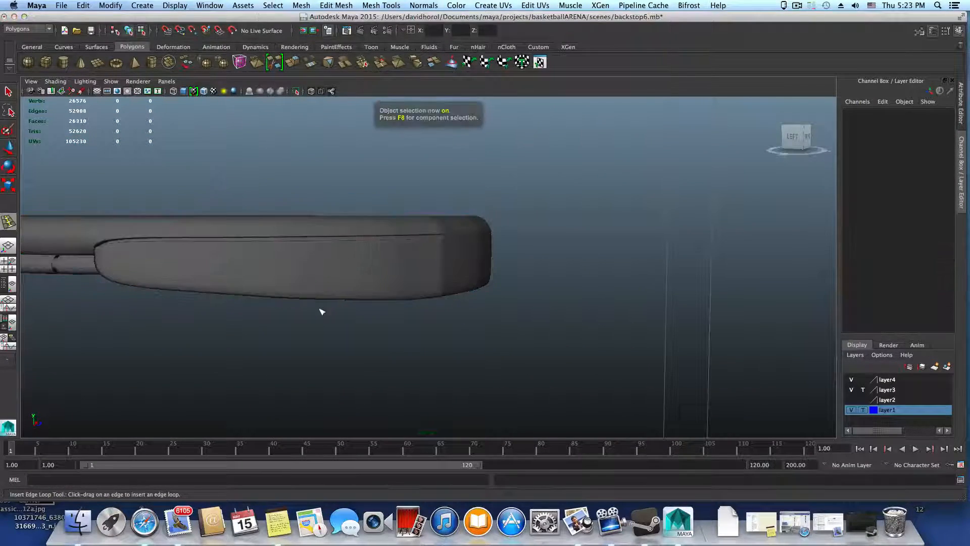
alt+drag(319, 310, 257, 300)
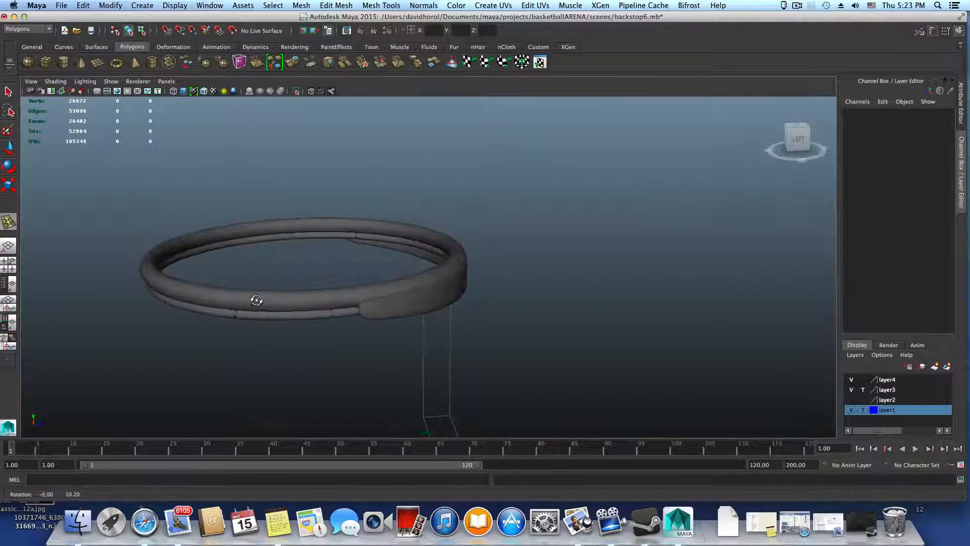
Activate the Move tool, select the rim and switch it to face selection
click(12, 148)
click(267, 291)
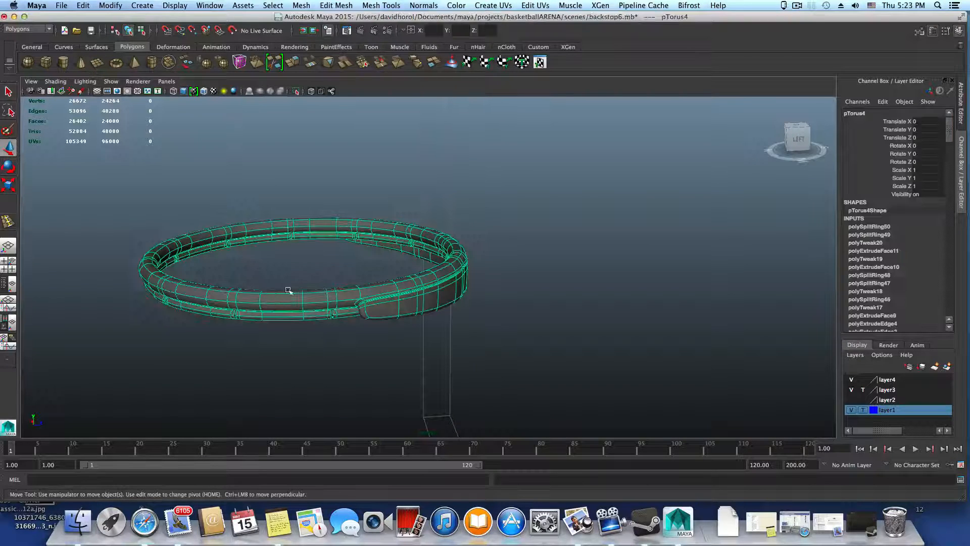
click(387, 372)
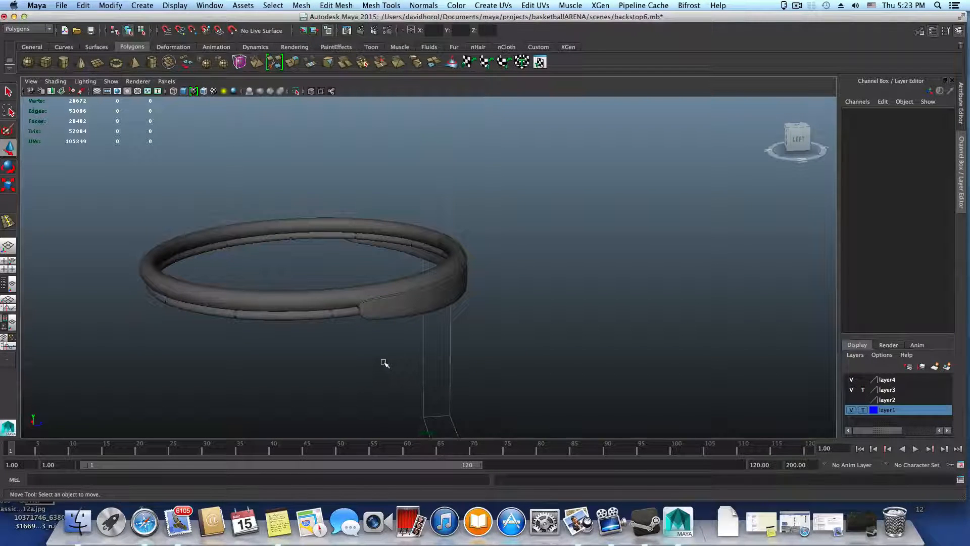
key(F8)
key(F8)
click(396, 310)
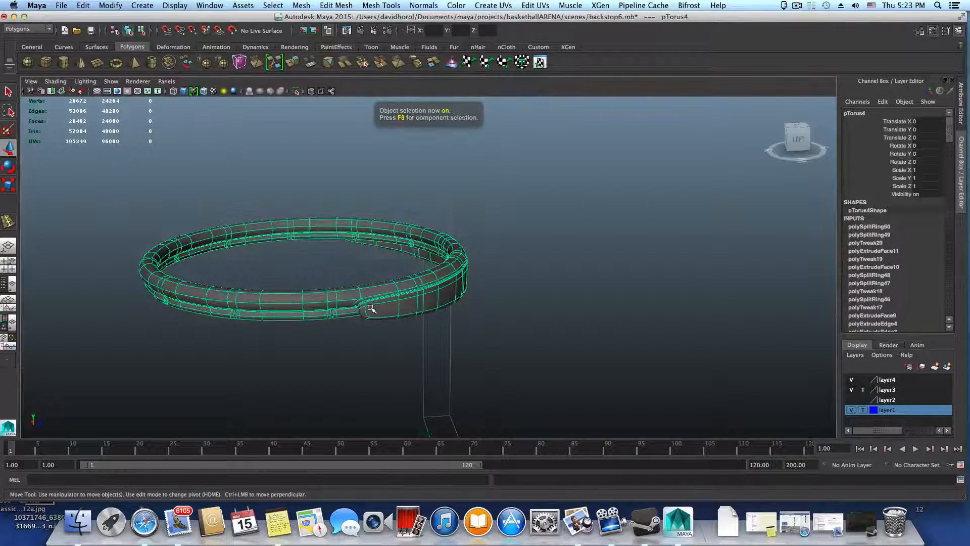
alt+drag(371, 309, 463, 310)
right_drag(364, 282, 365, 305)
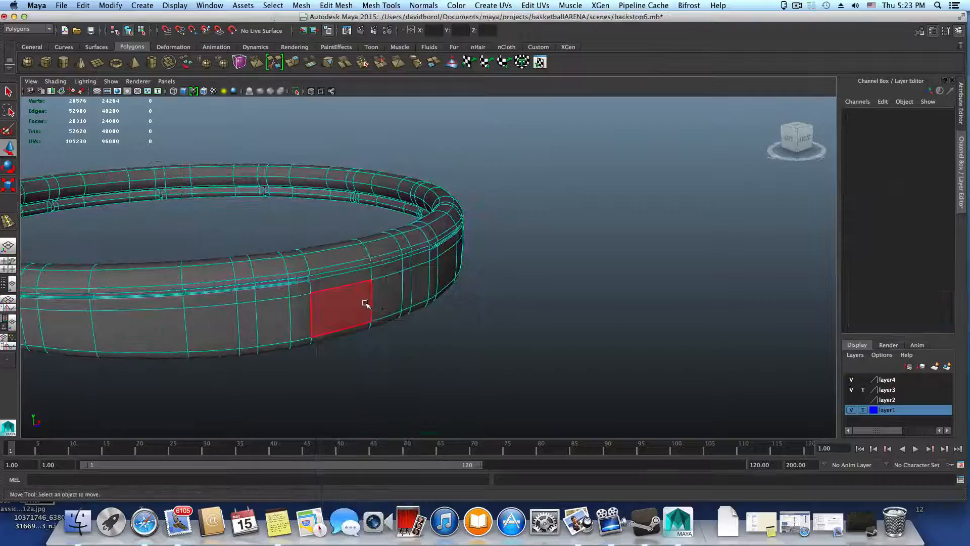
Select the adjoining rim faces just above the groove at the front centre, returning to unsmoothed display
click(332, 265)
alt+drag(332, 265, 394, 237)
shift+click(418, 223)
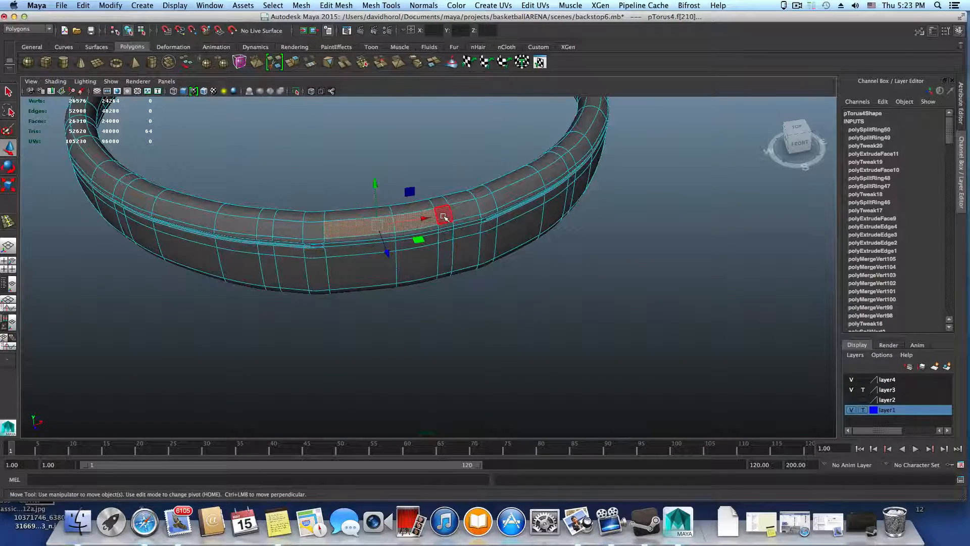
alt+drag(444, 216, 402, 281)
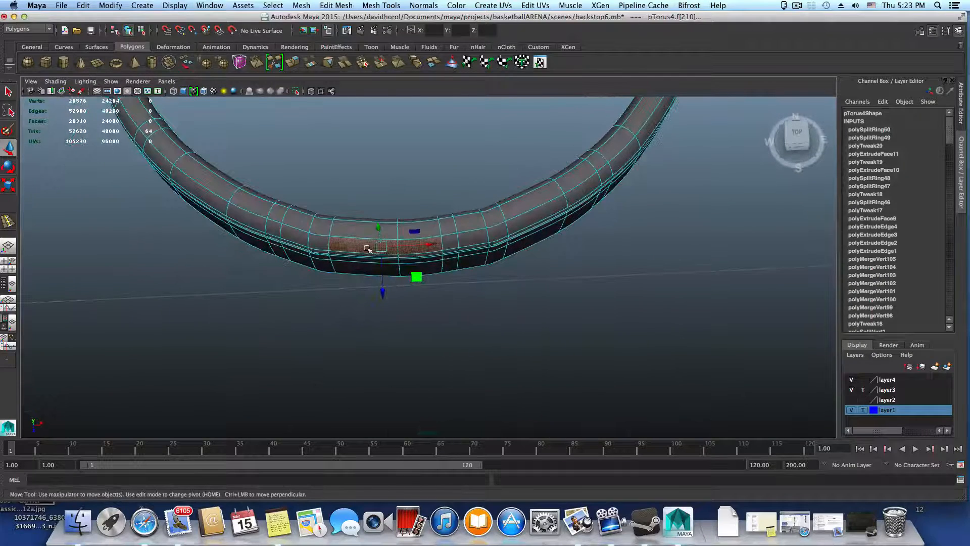
key(1)
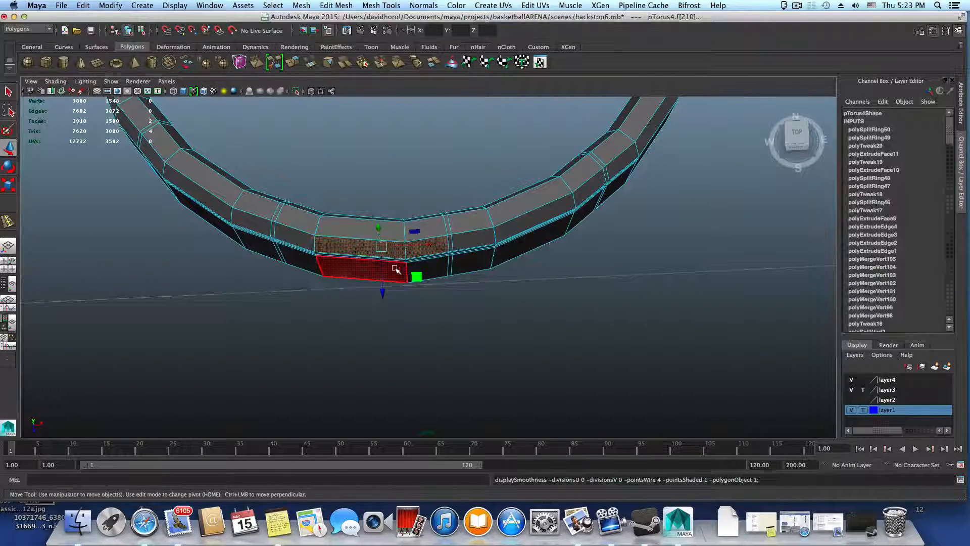
shift+click(451, 245)
shift+click(465, 245)
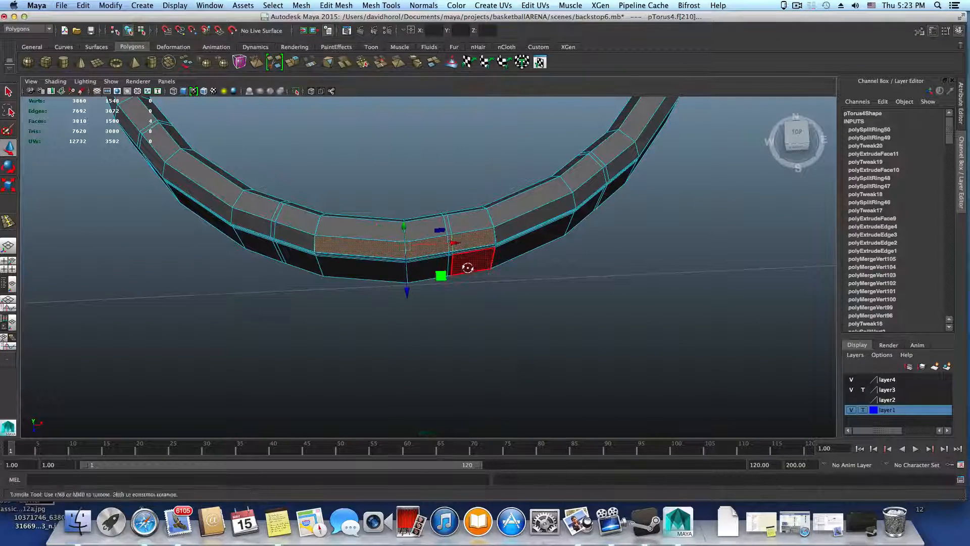
Add the groove and lip faces directly below the selected rim faces to the selection, including the narrow column between them
alt+drag(468, 266, 462, 204)
alt+middle_drag(466, 308, 460, 262)
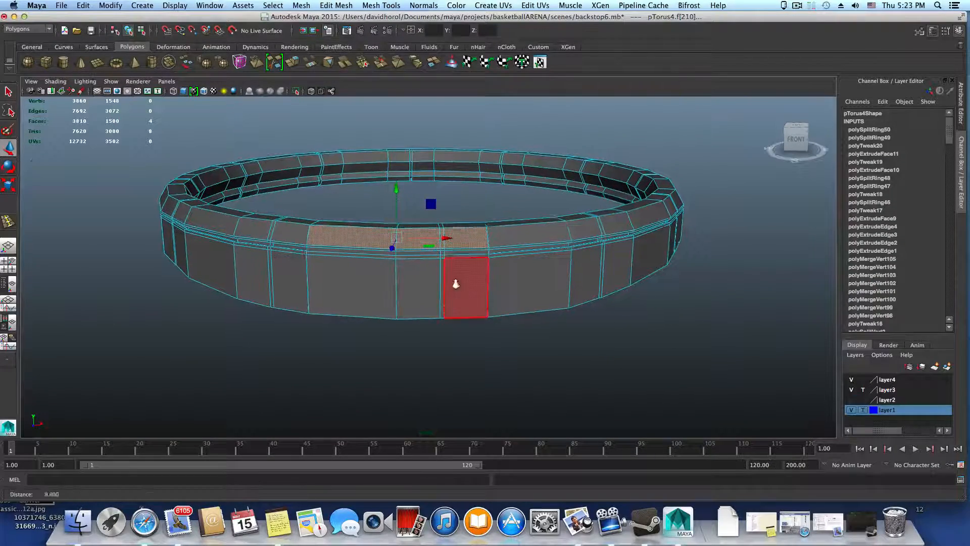
alt+right_drag(454, 277, 508, 260)
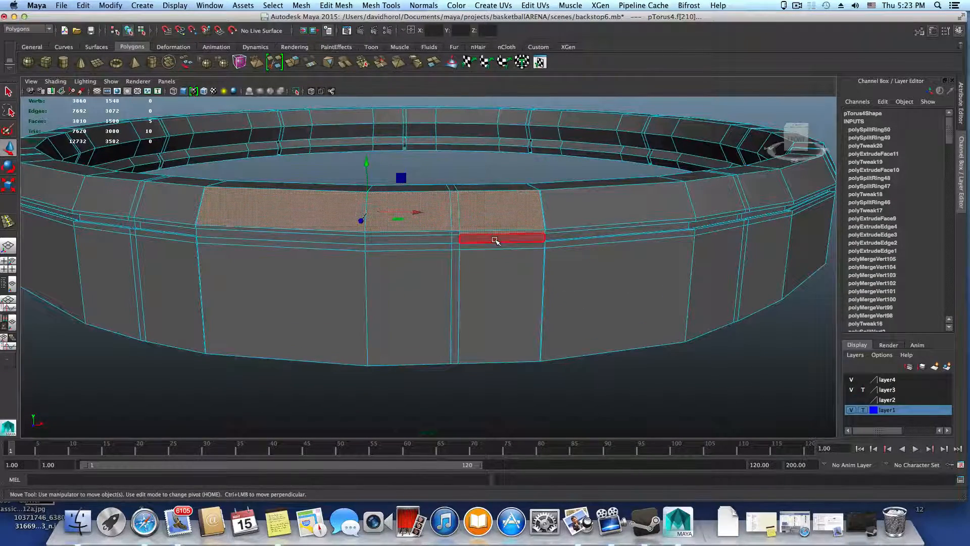
shift+click(504, 266)
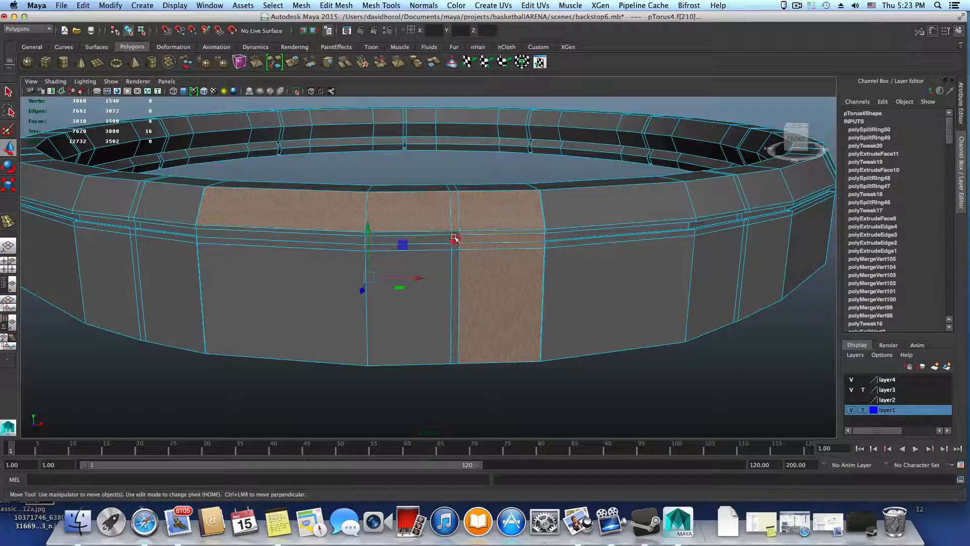
shift+click(456, 254)
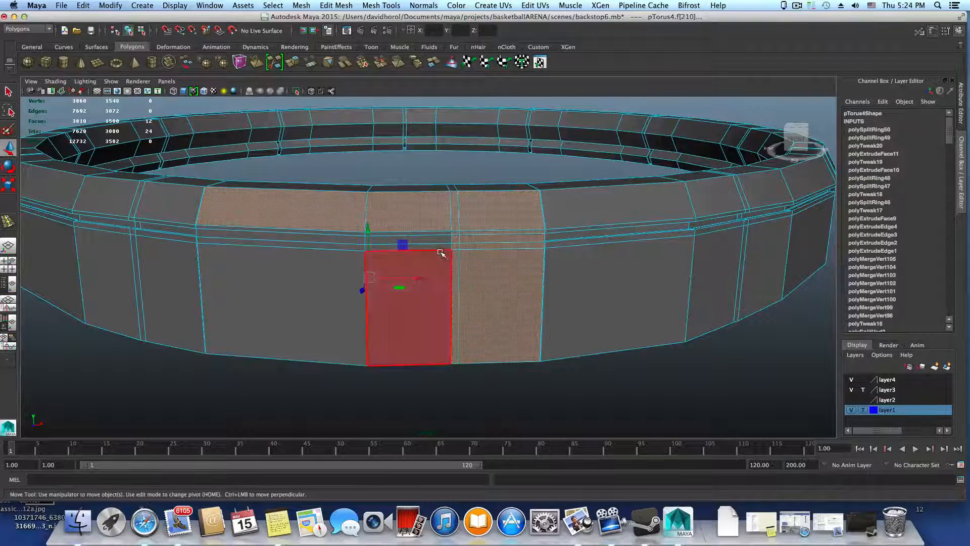
shift+click(439, 238)
shift+click(443, 233)
shift+click(381, 261)
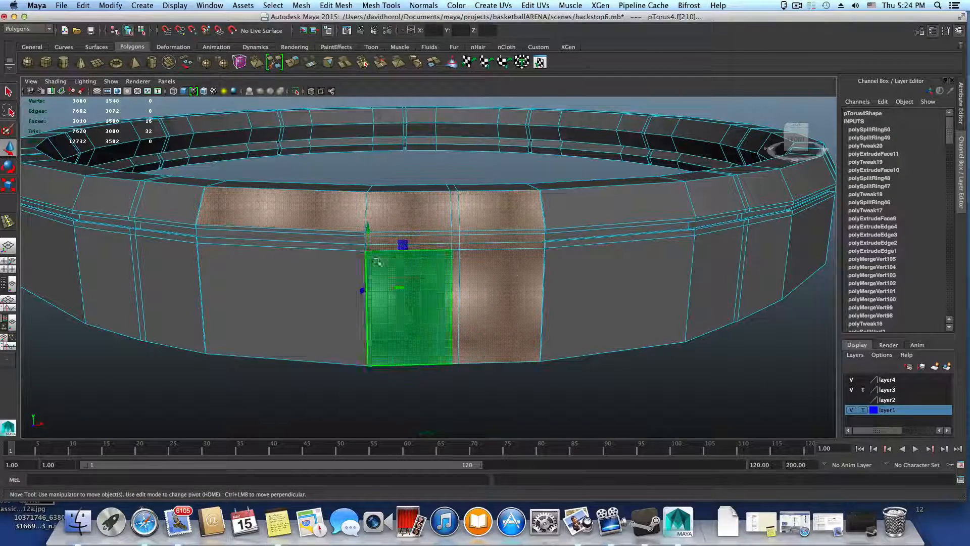
shift+click(353, 257)
shift+click(351, 247)
shift+click(347, 237)
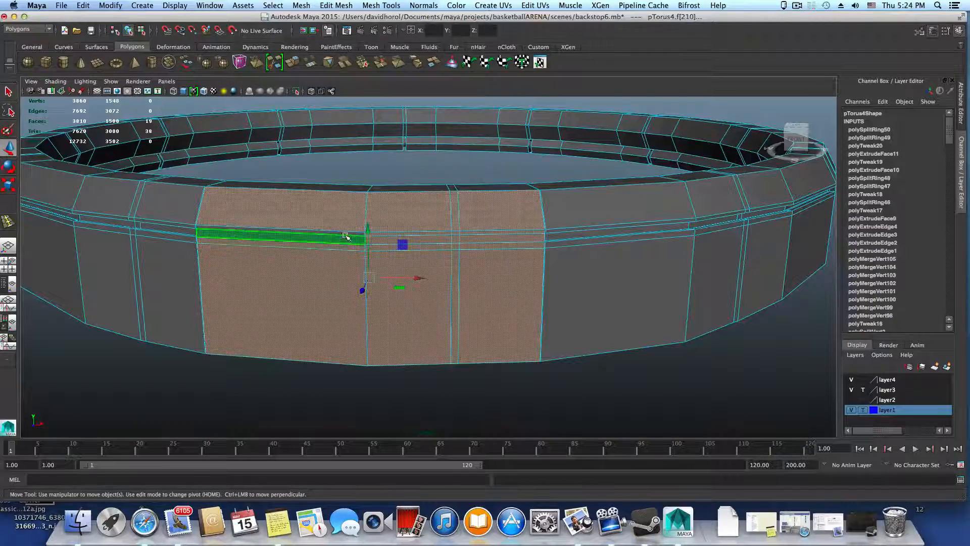
shift+click(346, 233)
Extrude the selected block of faces at the front centre of the rim and lip
alt+right_drag(492, 271, 244, 274)
alt+drag(244, 274, 373, 286)
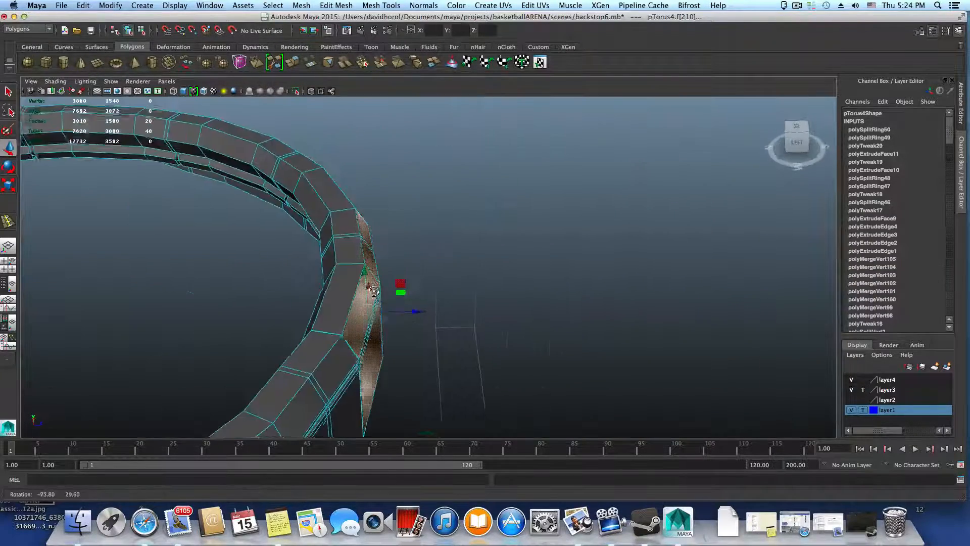
alt+right_drag(373, 286, 251, 326)
alt+drag(251, 326, 268, 326)
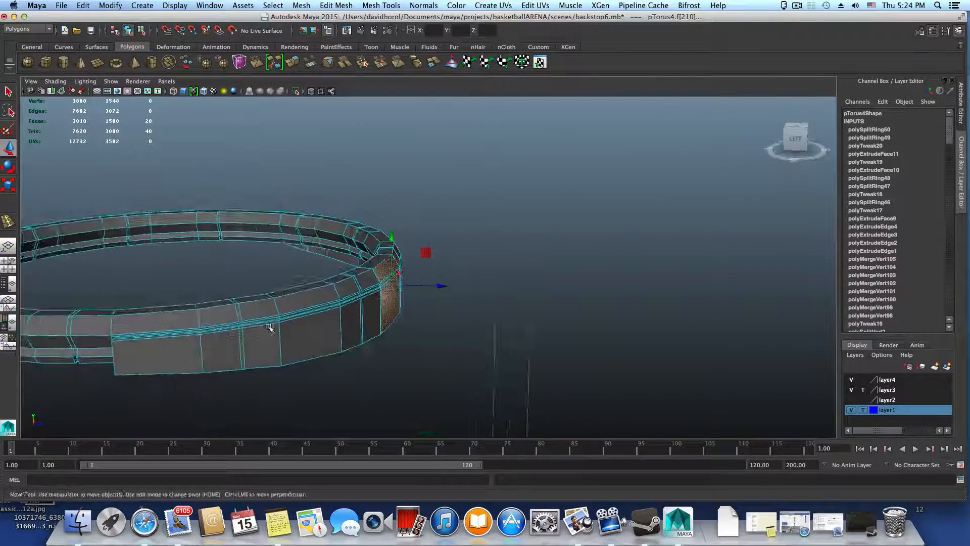
click(298, 64)
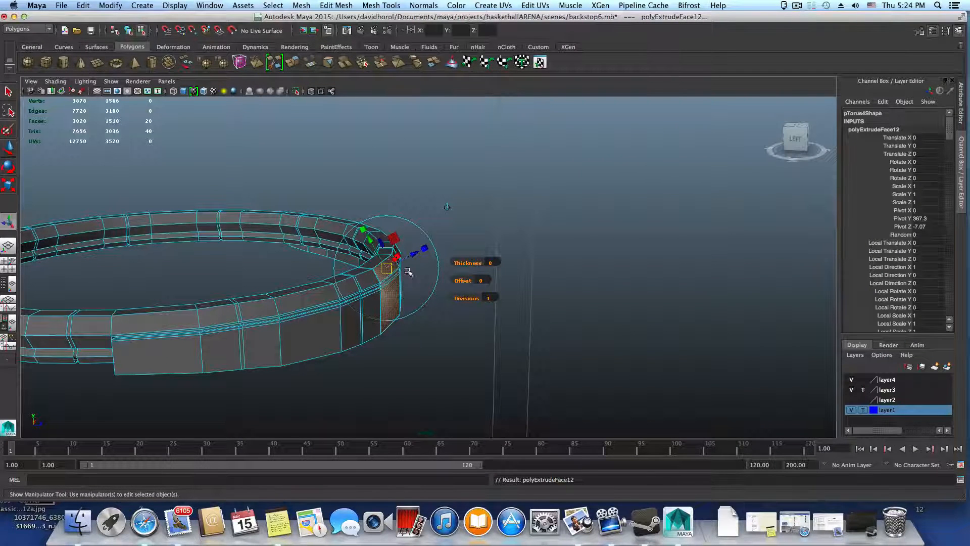
Pull the extruded faces outward from the rim to about 2.34 in Z and flatten the block's end
key(w)
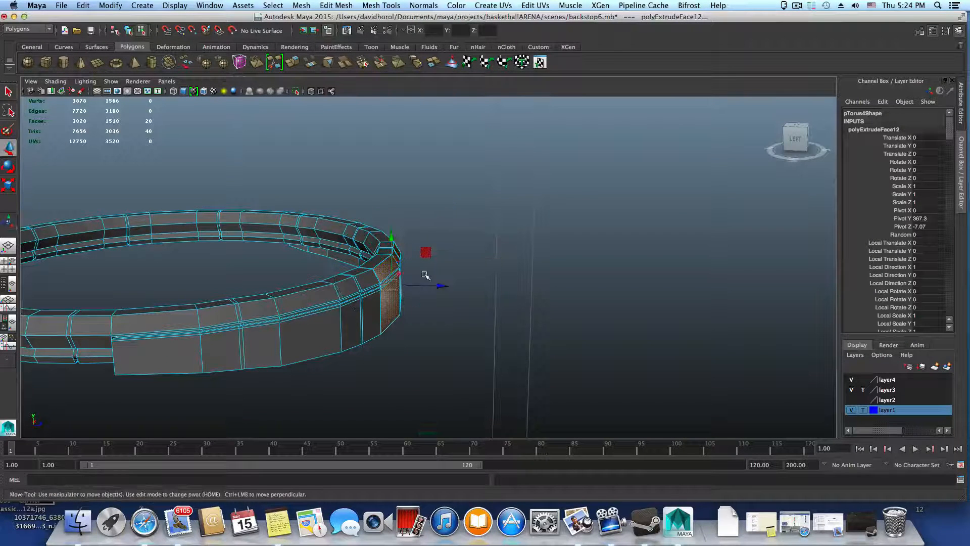
drag(439, 285, 539, 285)
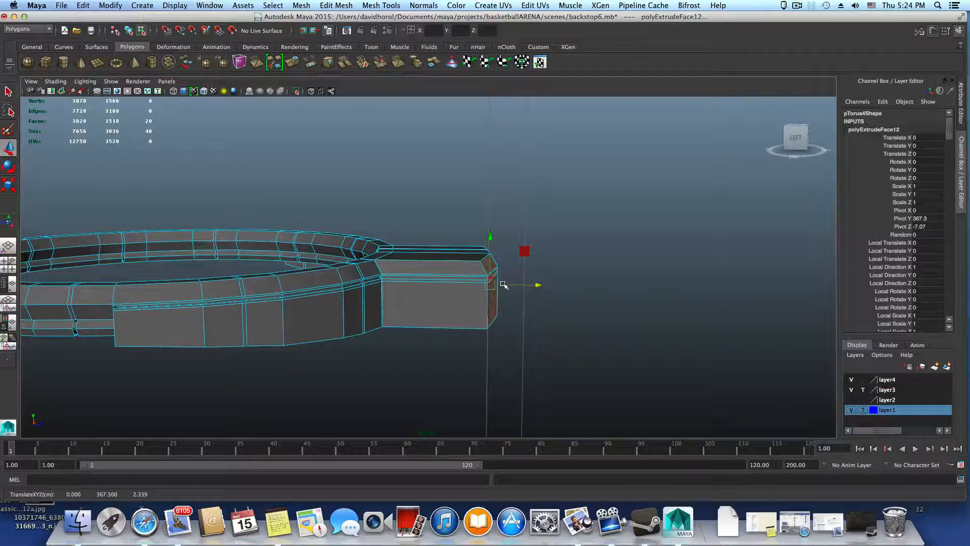
key(r)
drag(443, 285, 475, 270)
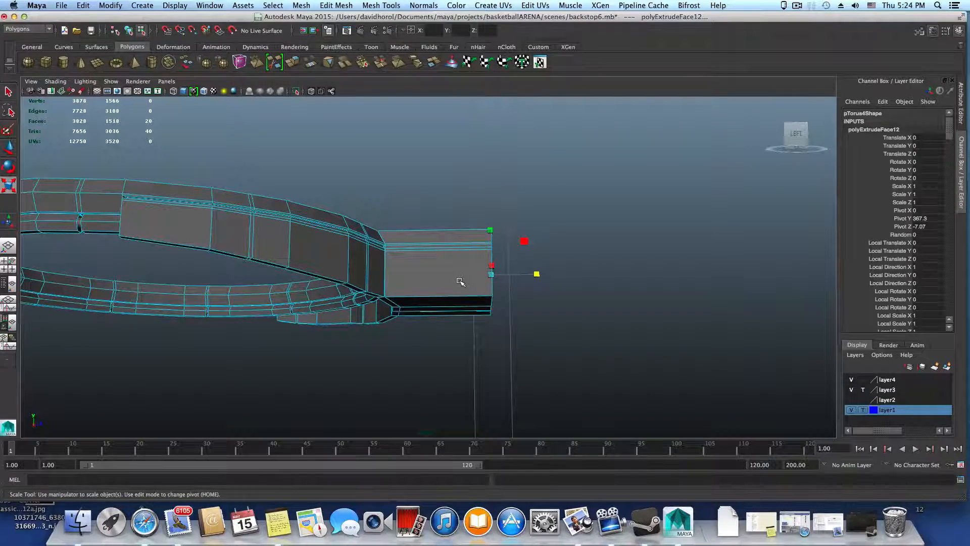
Select all the faces on the underside of the extruded mounting block, including the narrow strips along the rim side
key(F8)
alt+right_drag(454, 289, 540, 328)
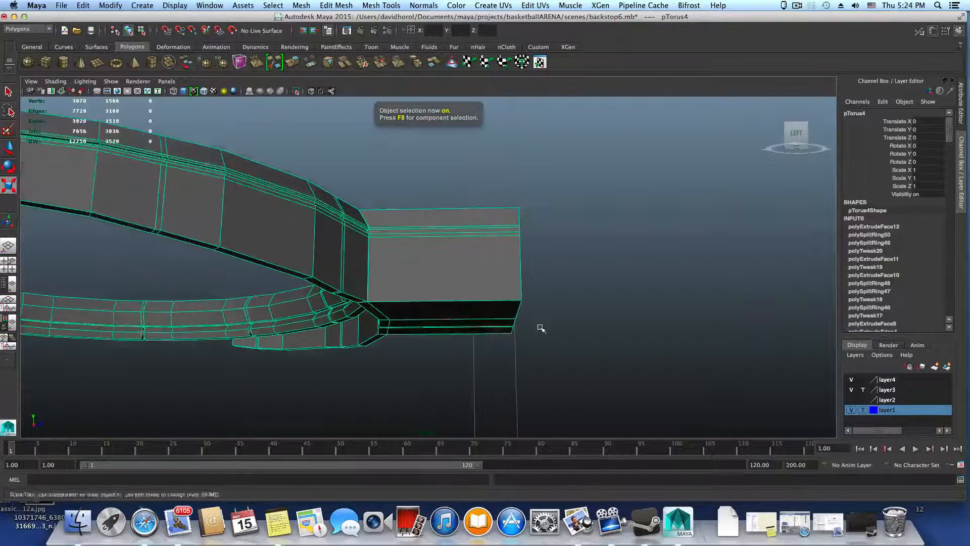
alt+middle_drag(540, 328, 515, 299)
alt+drag(515, 299, 506, 296)
right_drag(447, 268, 446, 289)
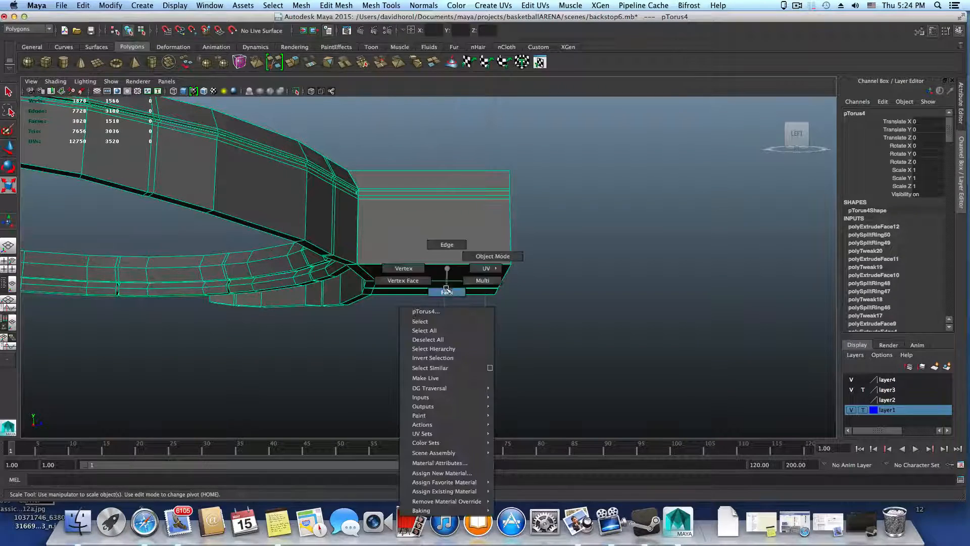
click(450, 275)
alt+drag(450, 275, 429, 225)
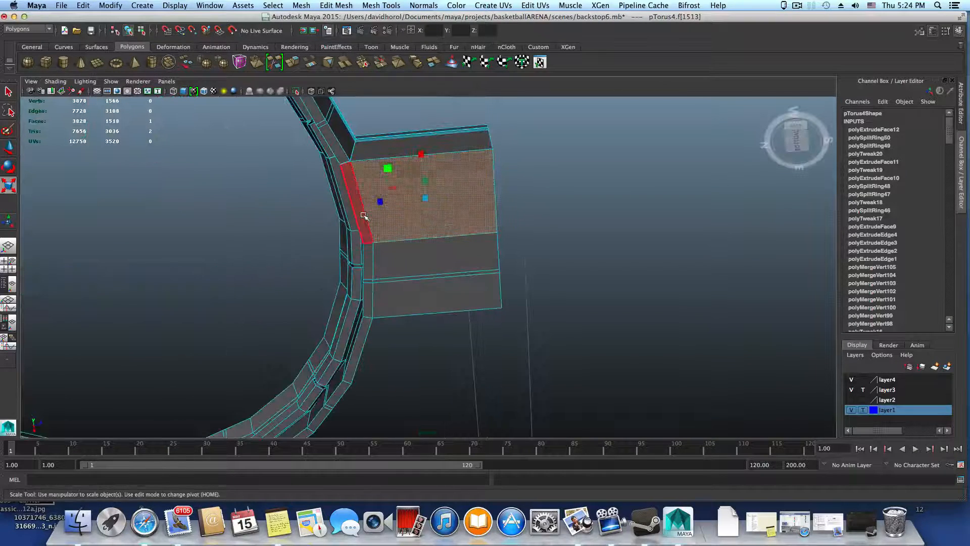
shift+click(363, 216)
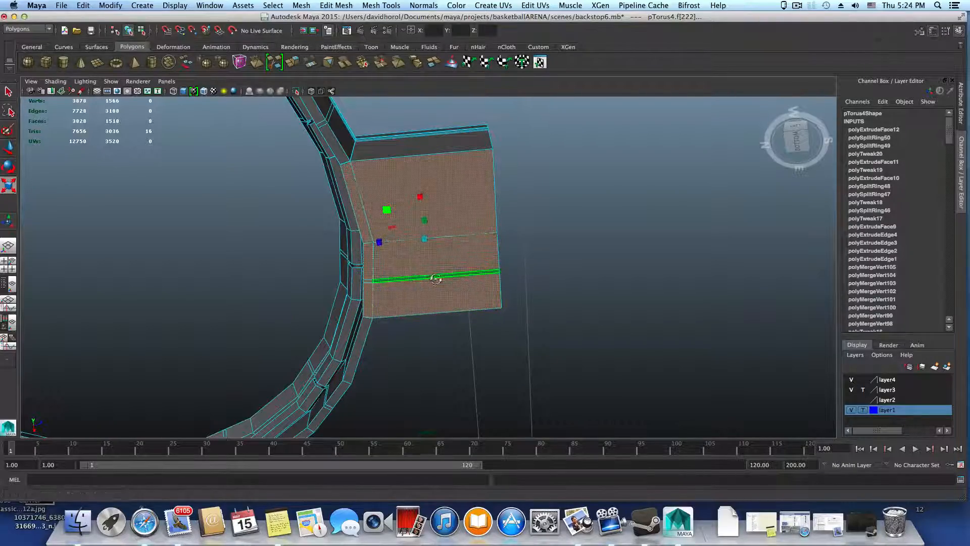
mouse_move(436, 278)
alt+mouse_down()
mouse_move(404, 243)
mouse_move(372, 268)
mouse_move(264, 265)
mouse_move(259, 292)
mouse_move(355, 251)
mouse_move(435, 276)
alt+mouse_up()
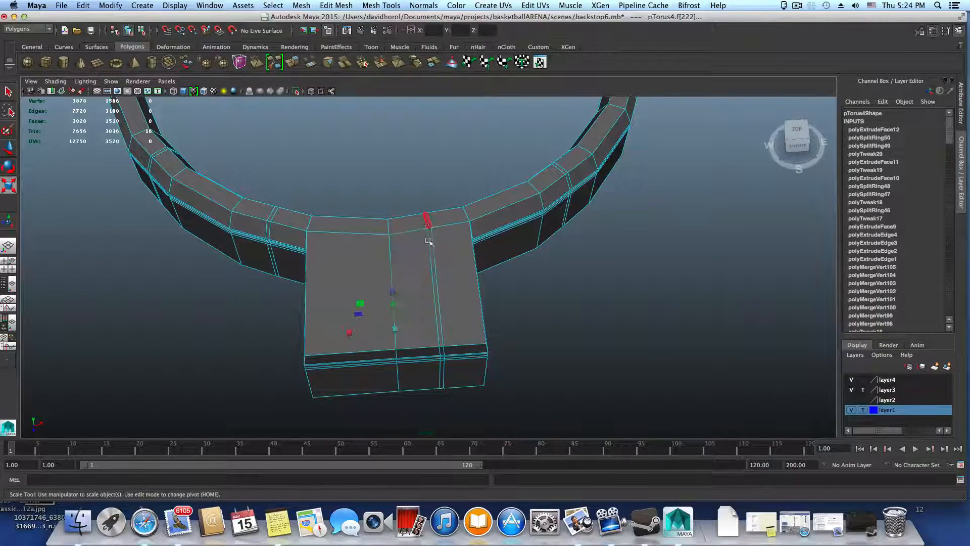
alt+drag(444, 310, 594, 317)
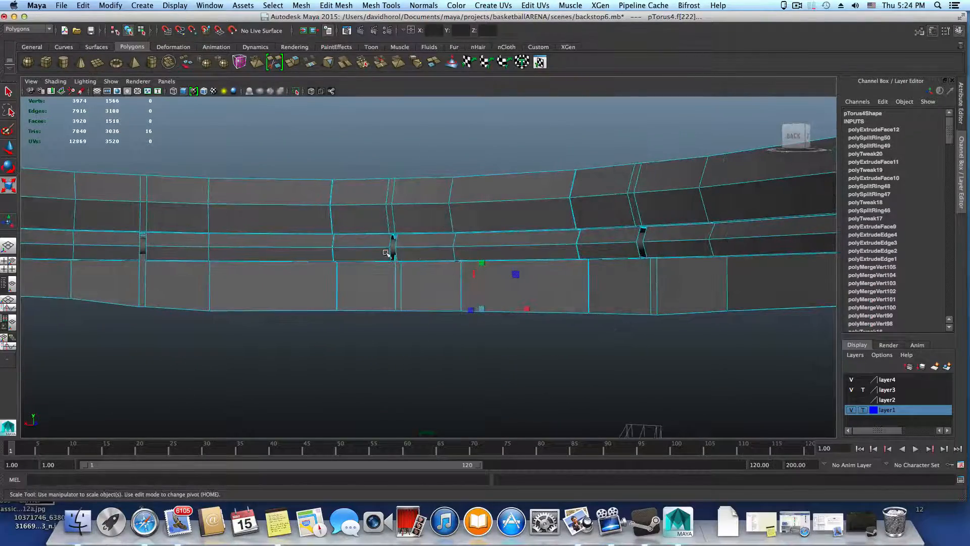
alt+drag(486, 271, 401, 262)
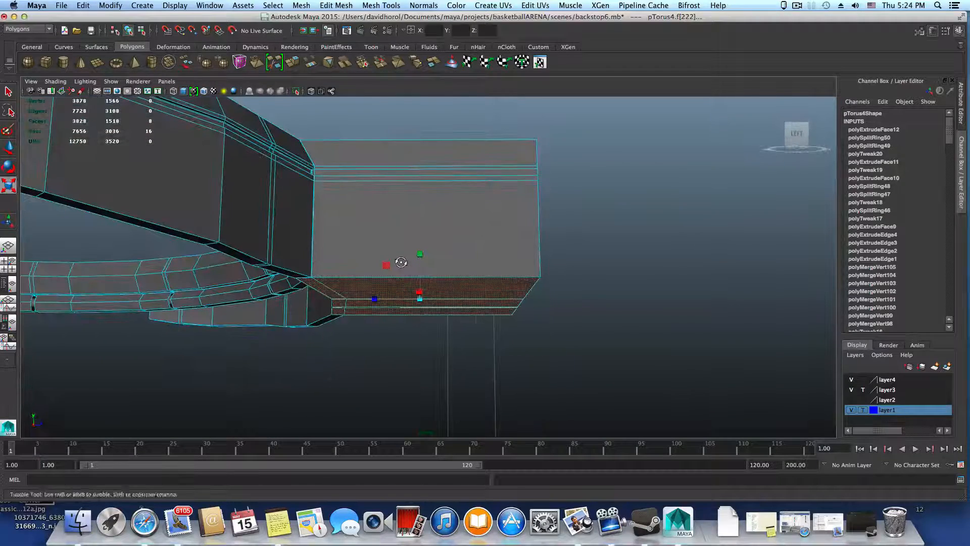
Extrude the block's underside faces in place and scale them inward uniformly to about 0.967
click(295, 62)
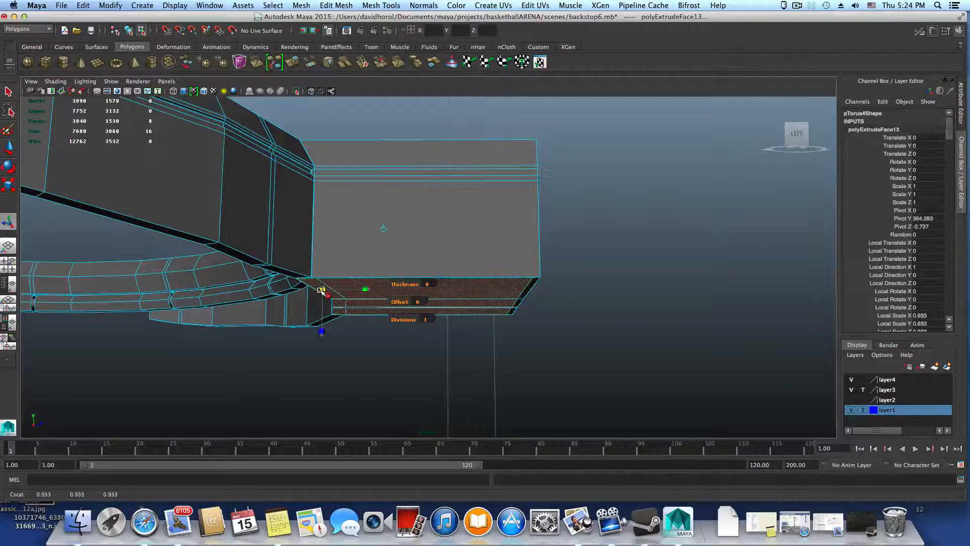
alt+drag(322, 290, 320, 214)
alt+middle_drag(321, 214, 367, 287)
alt+drag(367, 298, 389, 298)
alt+middle_drag(375, 271, 371, 291)
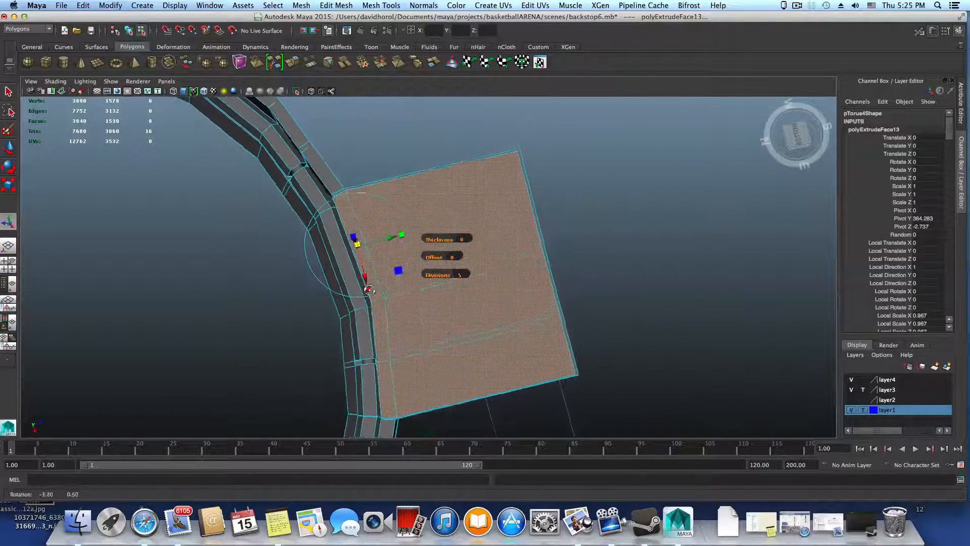
Examine the inset border around the block's underside, at the rim side and at the outer corners
alt+drag(372, 290, 396, 298)
alt+middle_drag(425, 372, 411, 317)
alt+drag(439, 308, 509, 285)
alt+right_drag(448, 294, 563, 344)
alt+middle_drag(469, 392, 427, 317)
alt+right_drag(427, 317, 485, 390)
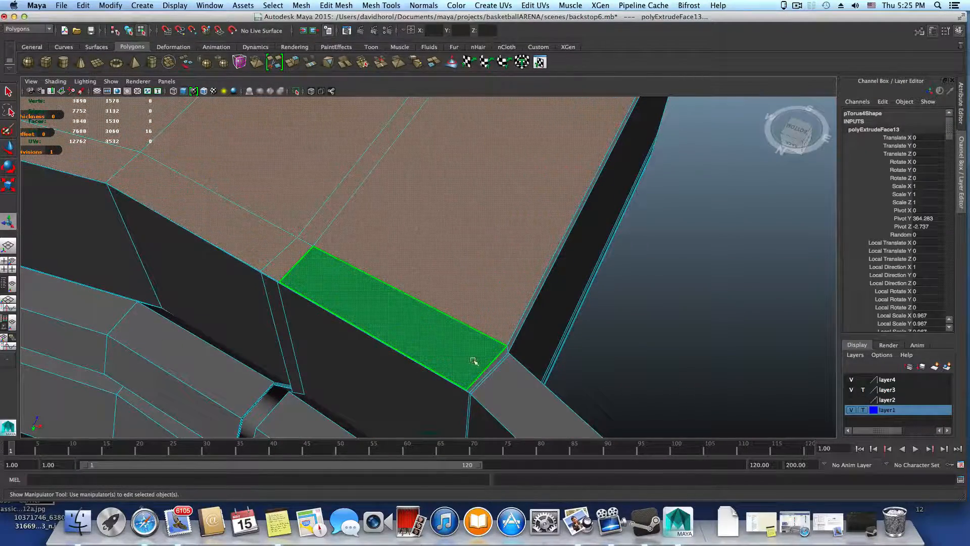
alt+drag(473, 360, 427, 362)
alt+middle_drag(461, 341, 301, 424)
alt+middle_drag(474, 321, 479, 350)
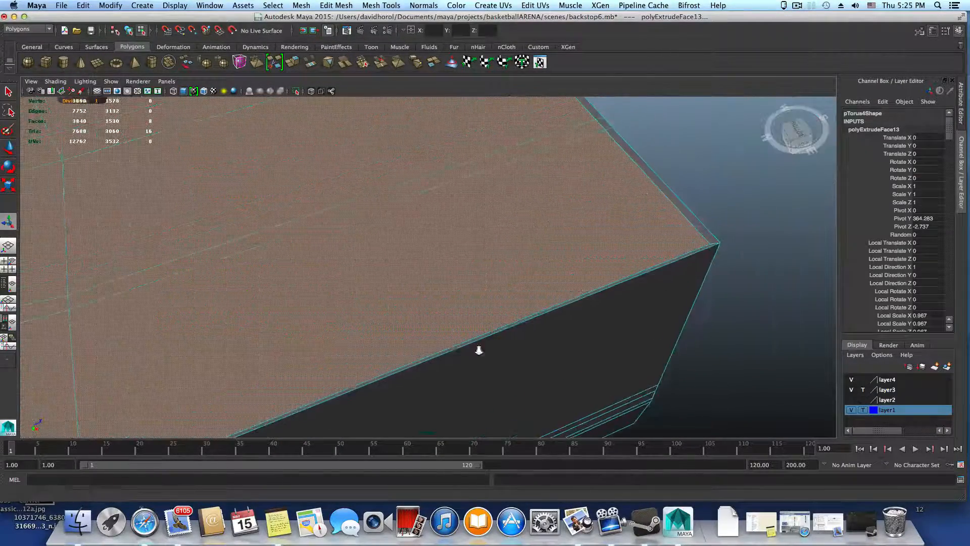
alt+right_drag(479, 350, 443, 309)
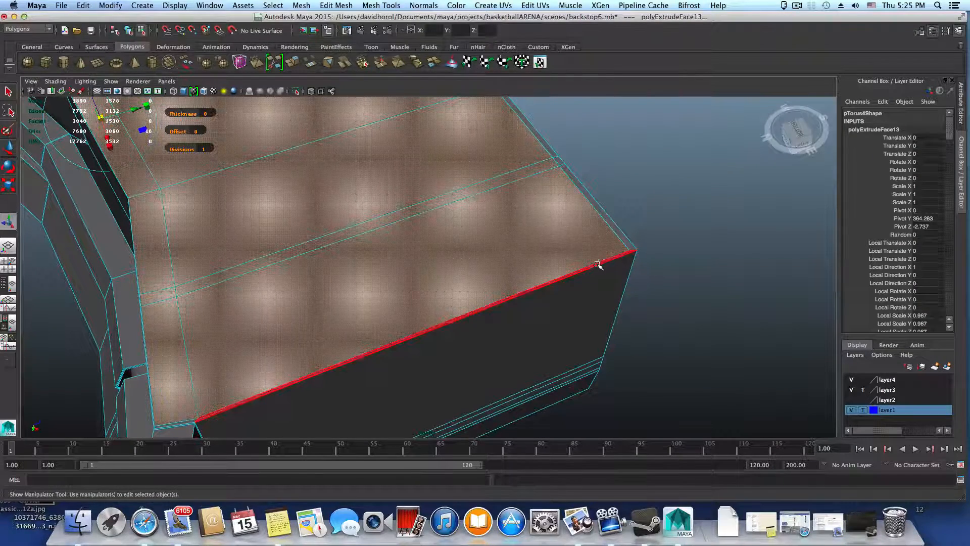
Undo the uniform inset and scale the extruded underside faces slightly inward in X and Z, to about 0.99
key(ctrl+z)
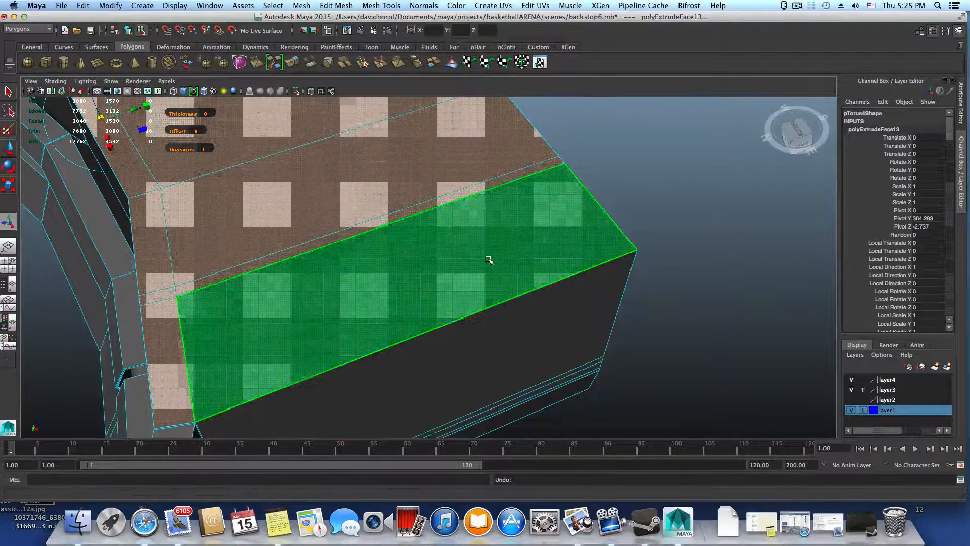
key(r)
drag(307, 138, 306, 139)
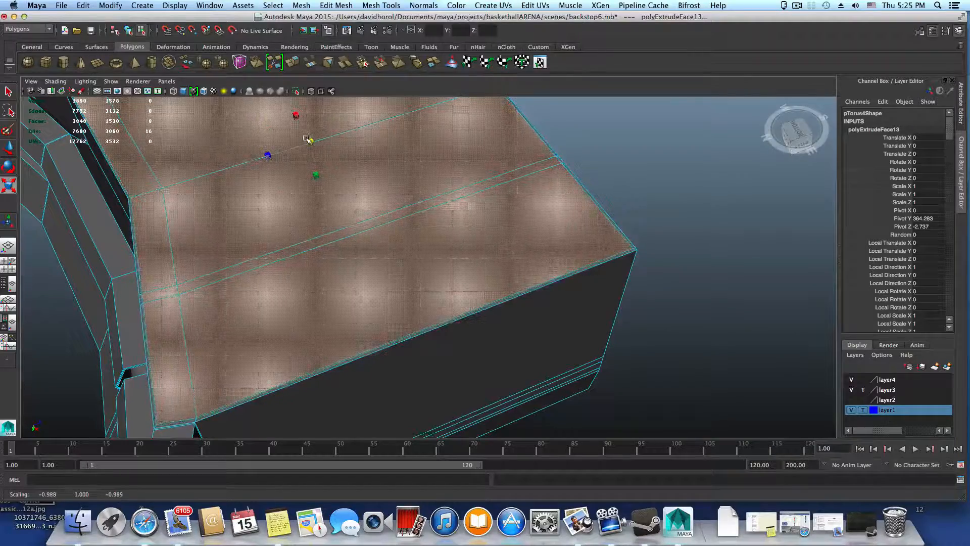
alt+drag(370, 204, 358, 187)
alt+drag(335, 134, 371, 212)
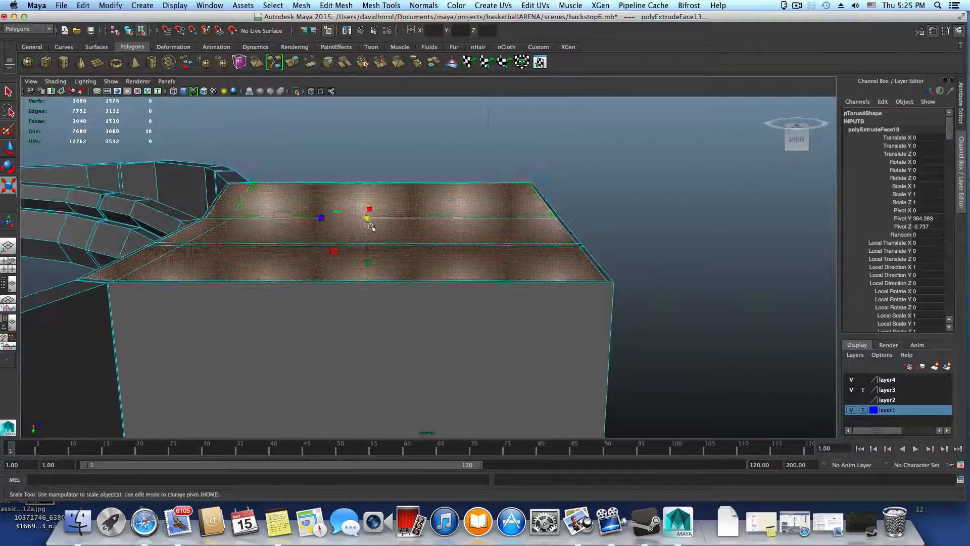
Extrude the inset underside faces again and pull them down about 3.8 units to form a lower block
click(292, 63)
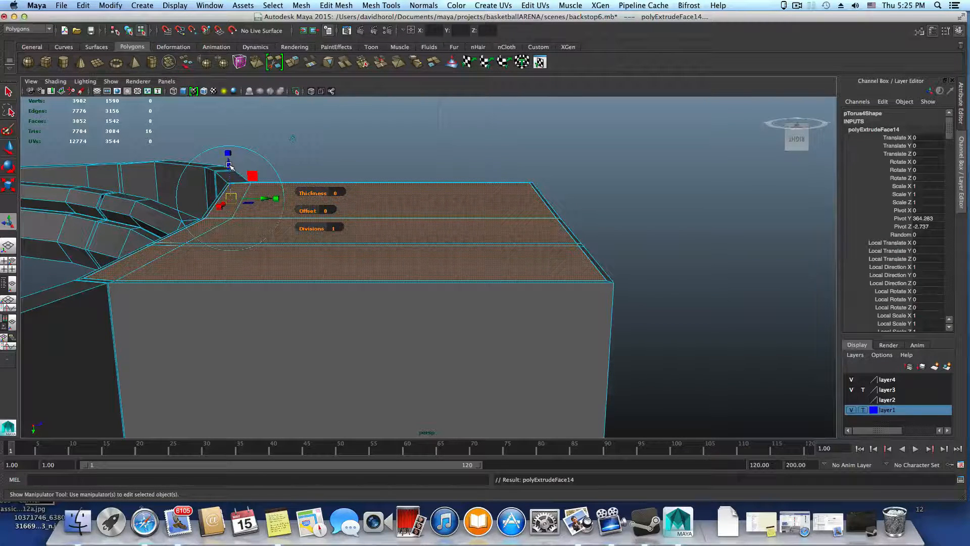
drag(229, 164, 227, 53)
alt+right_drag(441, 142, 426, 133)
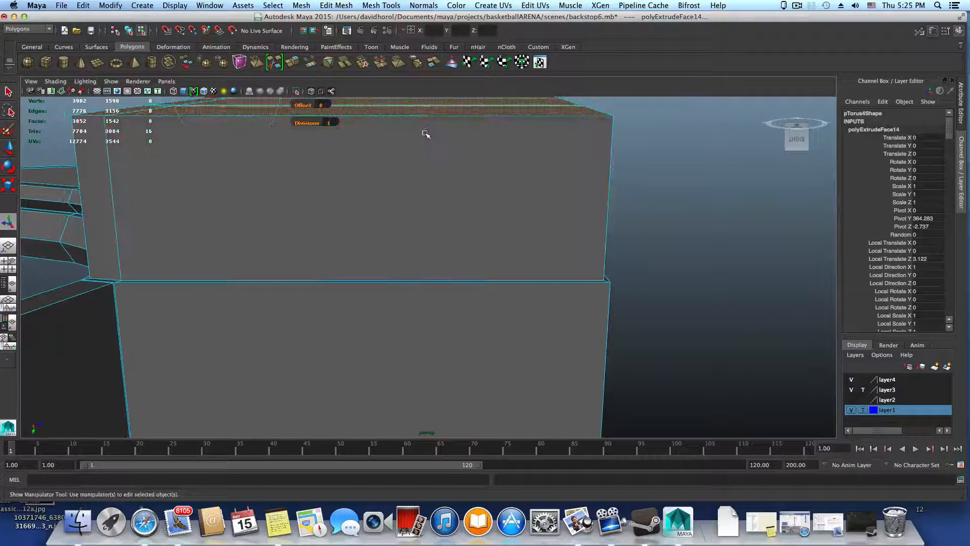
alt+middle_drag(426, 133, 456, 243)
drag(243, 144, 244, 129)
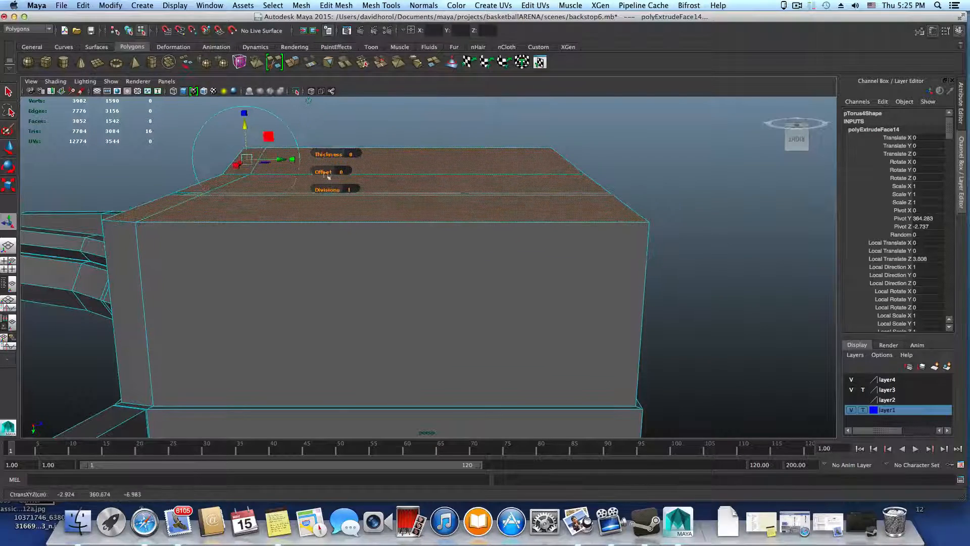
Insert edge loops close to the corners and edges of the lower block, and return to object selection
alt+middle_drag(591, 314, 450, 192)
alt+right_drag(477, 274, 538, 301)
alt+drag(537, 301, 478, 358)
shift+right_drag(479, 358, 422, 307)
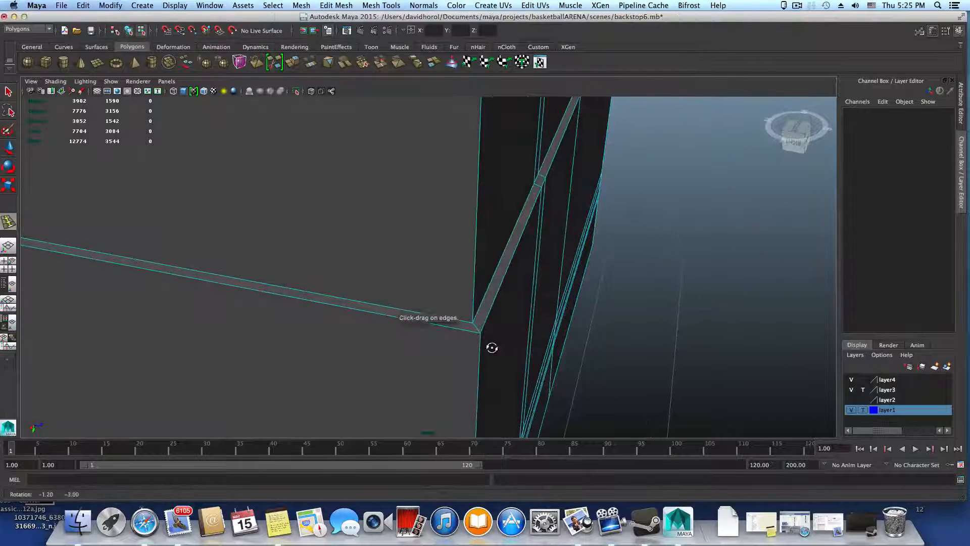
drag(478, 339, 84, 184)
click(474, 307)
key(F8)
scroll(496, 321, down, 5)
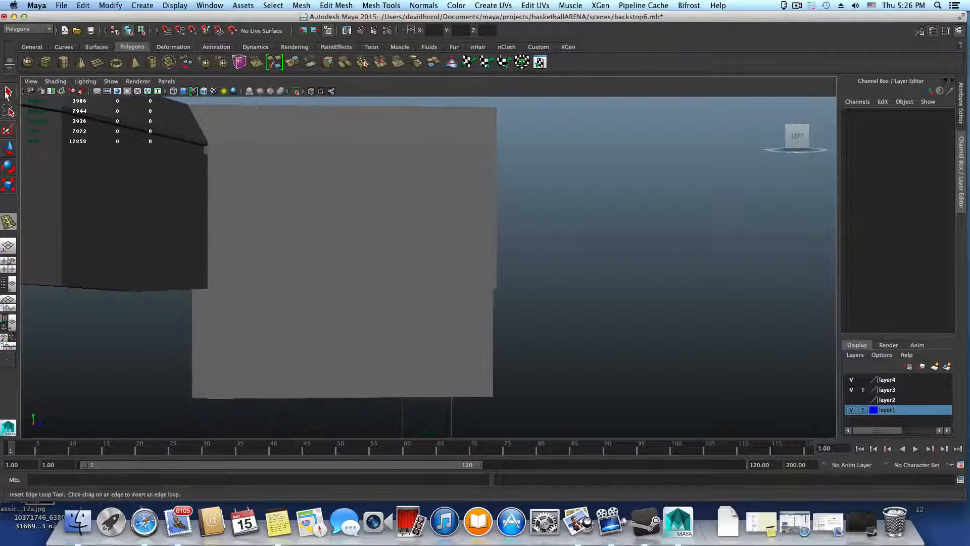
Select the lower block's bottom vertices on the rim side and move them outward, slanting that side
click(7, 93)
click(405, 305)
right_drag(410, 294, 371, 296)
scroll(386, 332, down, 6)
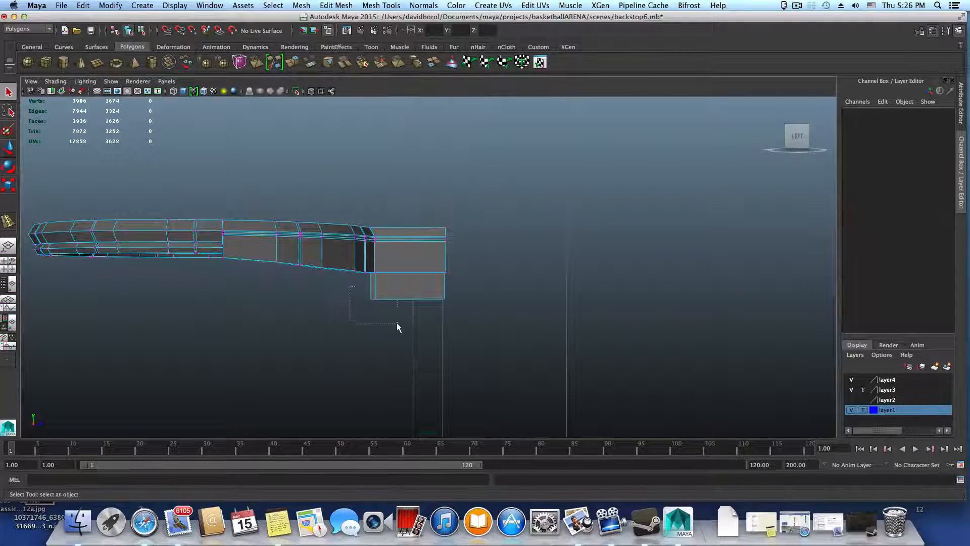
drag(397, 323, 437, 298)
key(w)
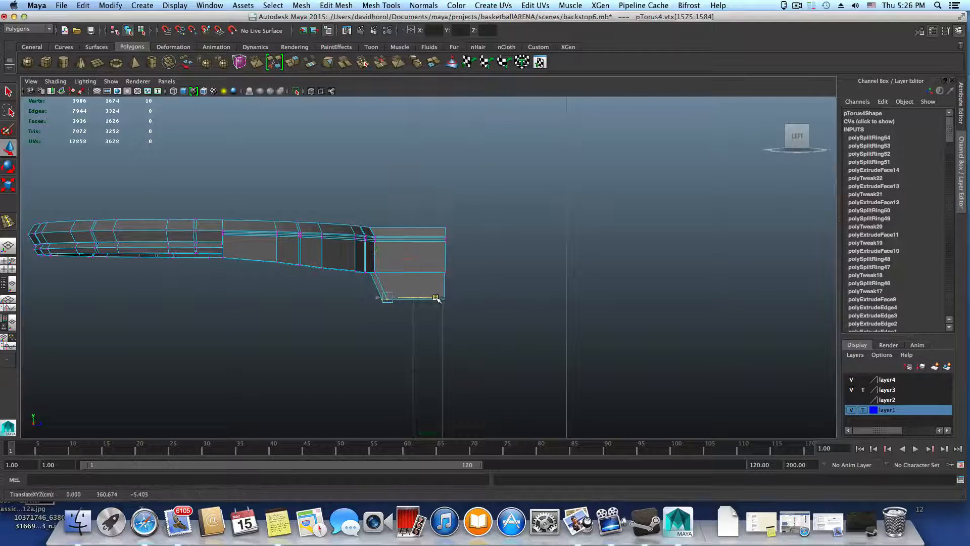
Select all the bottom vertices of the lower block and move them down to about 359.44 in Y
drag(353, 290, 392, 309)
drag(481, 335, 481, 336)
alt+drag(482, 335, 484, 328)
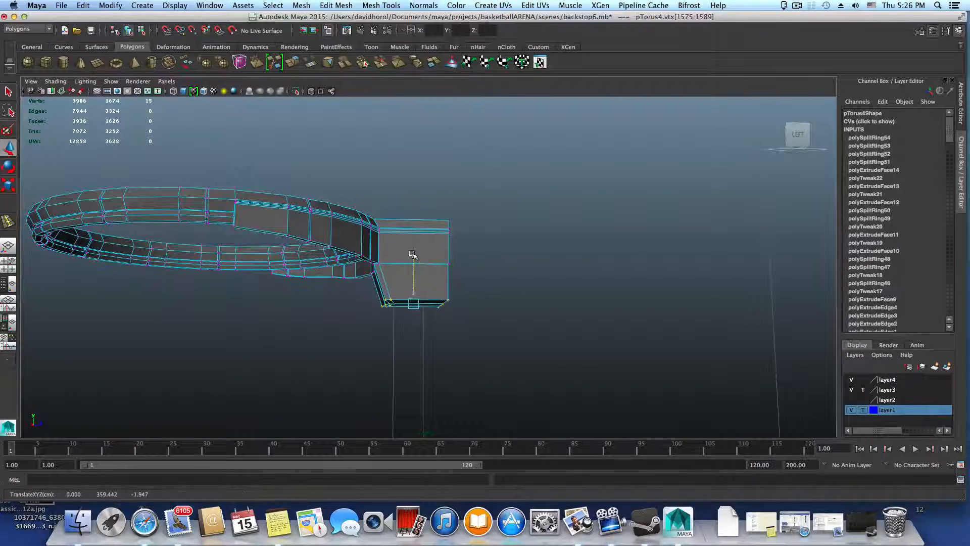
alt+drag(412, 262, 412, 270)
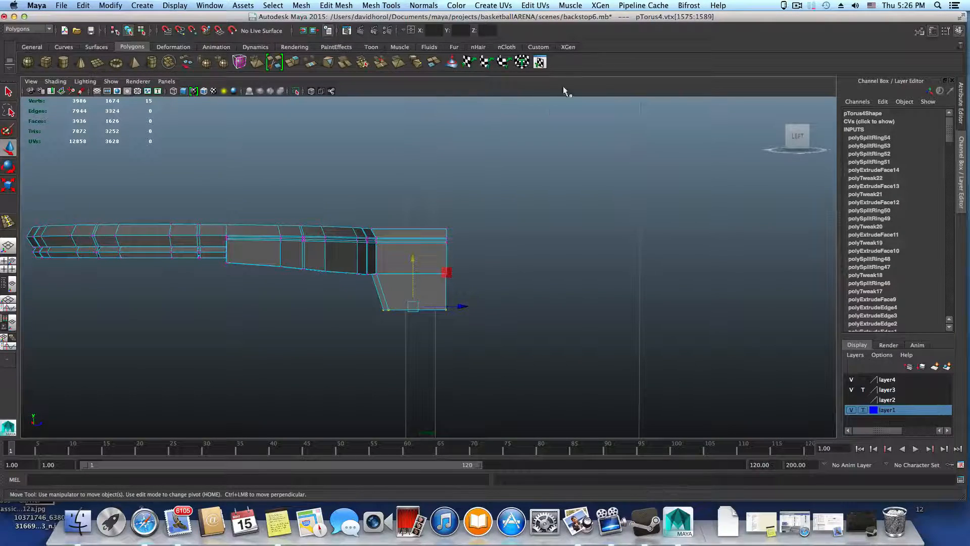
Check the breakaway goal's mounting shape on page 5 of the 2014 Spalding equipment catalog, and close the catalog
drag(585, 20, 295, 20)
click(702, 40)
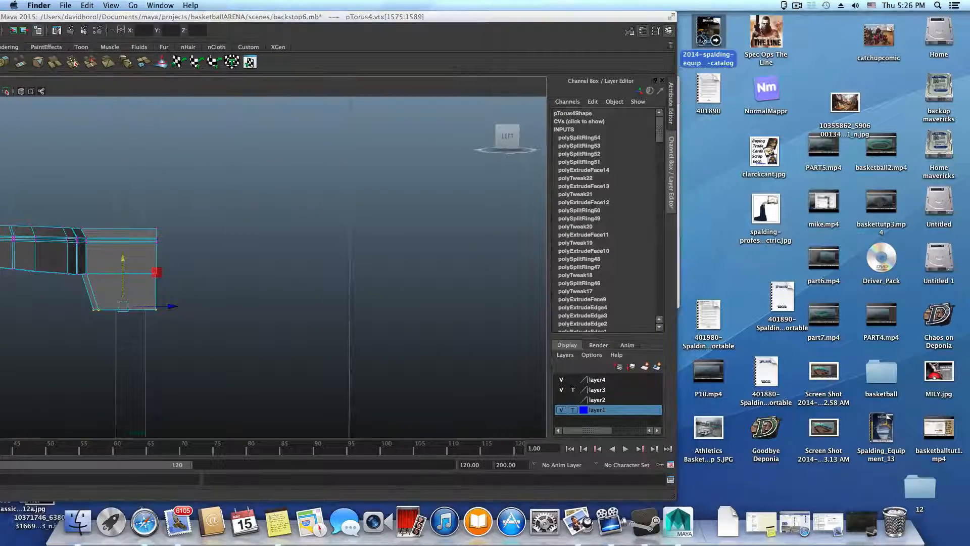
double_click(703, 34)
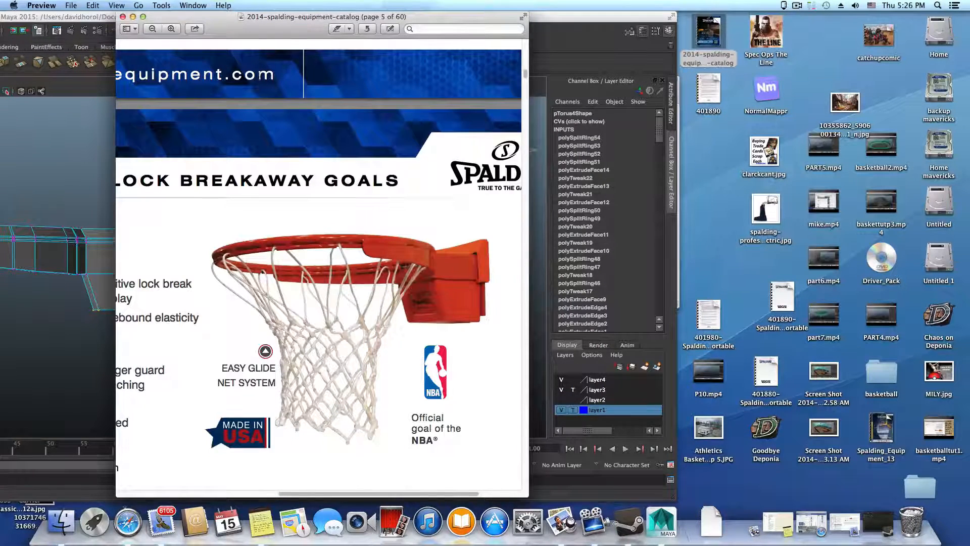
drag(216, 20, 510, 25)
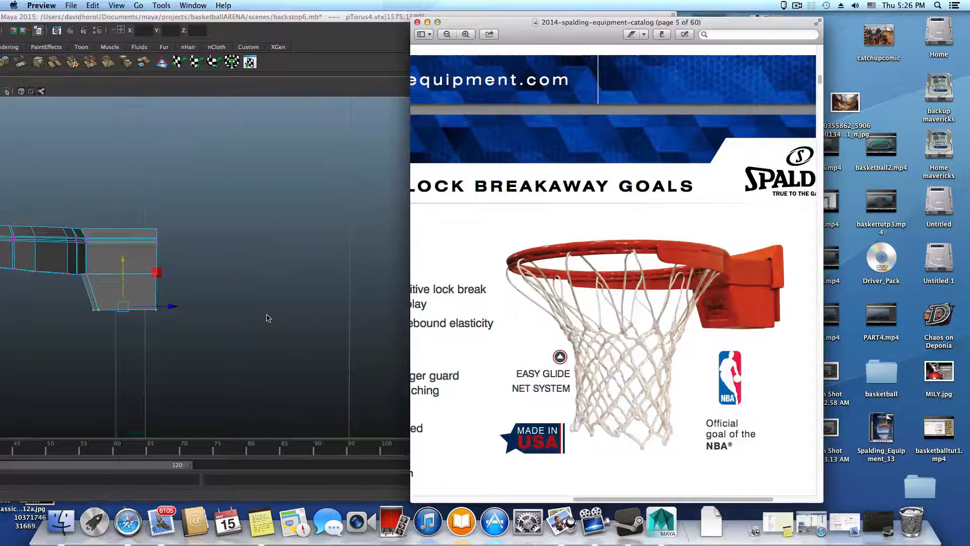
key(super+q)
Move the lower block's bottom vertices further down to make the mounting taller
alt+middle_drag(223, 323, 345, 313)
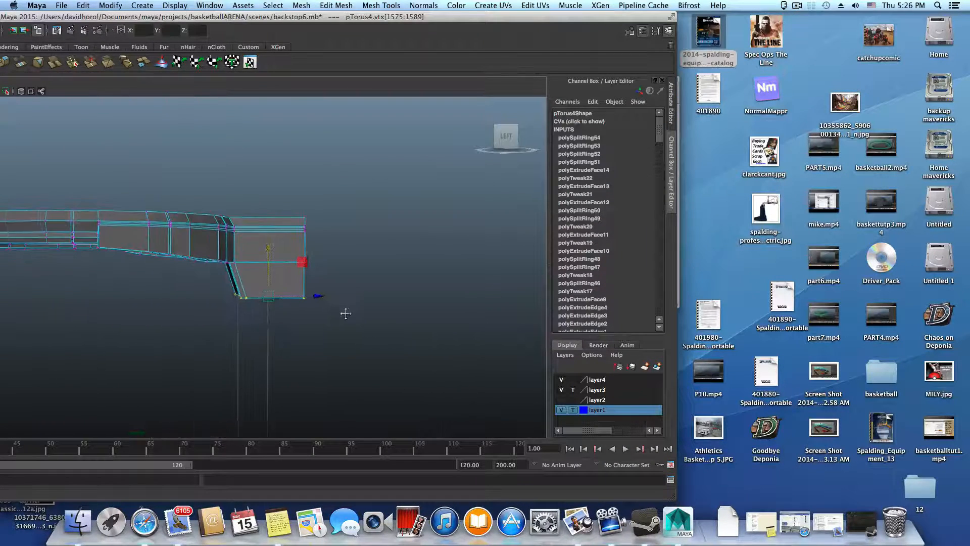
alt+drag(346, 313, 334, 317)
drag(269, 247, 257, 265)
Select the row of vertices along the lip's bottom edge and the seam between the two blocks, and raise it slightly
right_drag(284, 262, 258, 260)
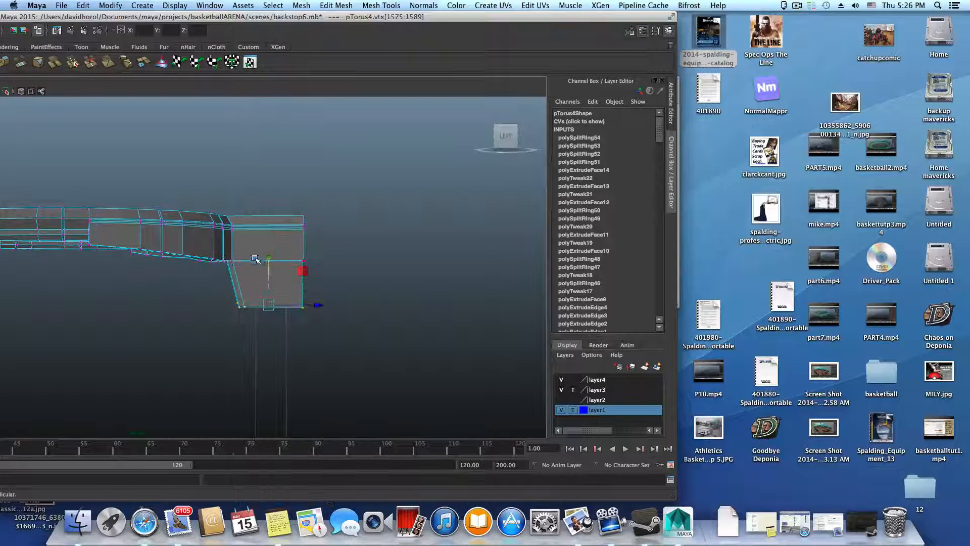
alt+drag(258, 260, 207, 260)
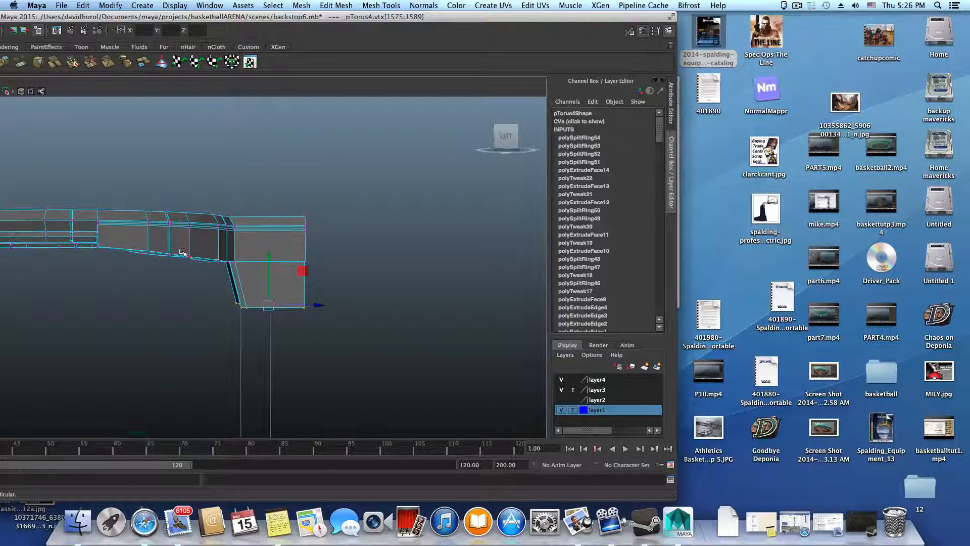
drag(324, 272, 322, 272)
mouse_move(264, 274)
alt+mouse_down()
mouse_move(288, 268)
mouse_move(260, 246)
mouse_move(168, 267)
mouse_move(177, 277)
mouse_move(269, 265)
alt+mouse_up()
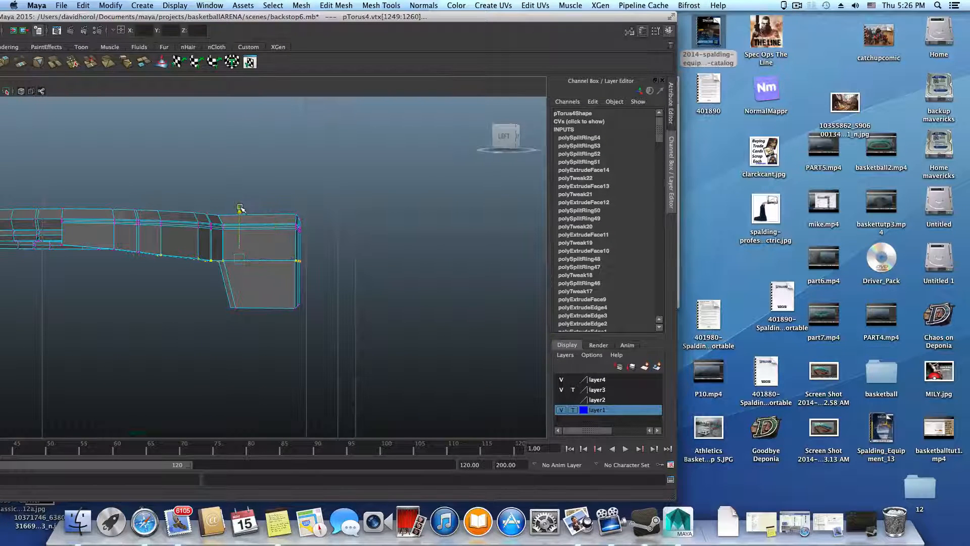
alt+drag(240, 205, 248, 217)
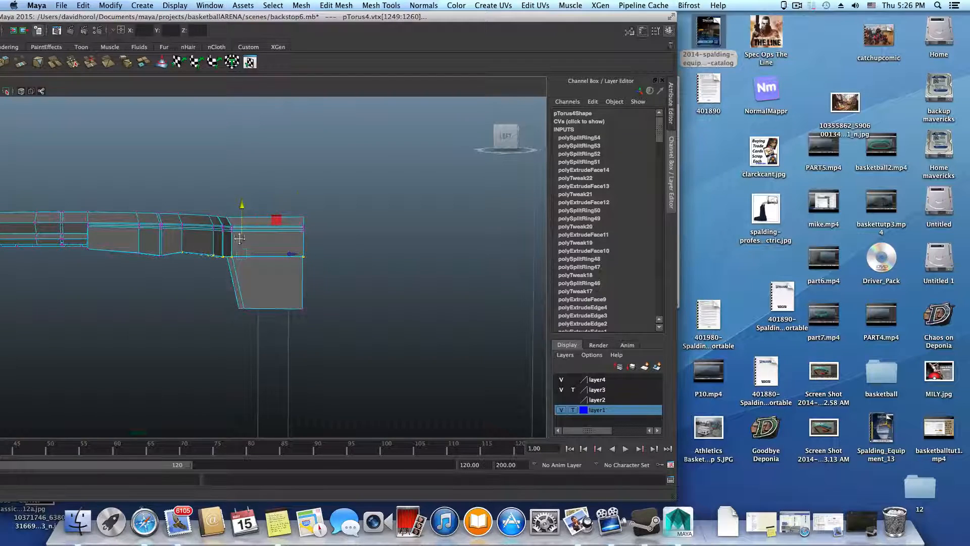
Try to raise a column of vertices at the hanging lip's bottom edge, and undo the move
alt+middle_drag(248, 218, 298, 215)
alt+drag(193, 269, 223, 265)
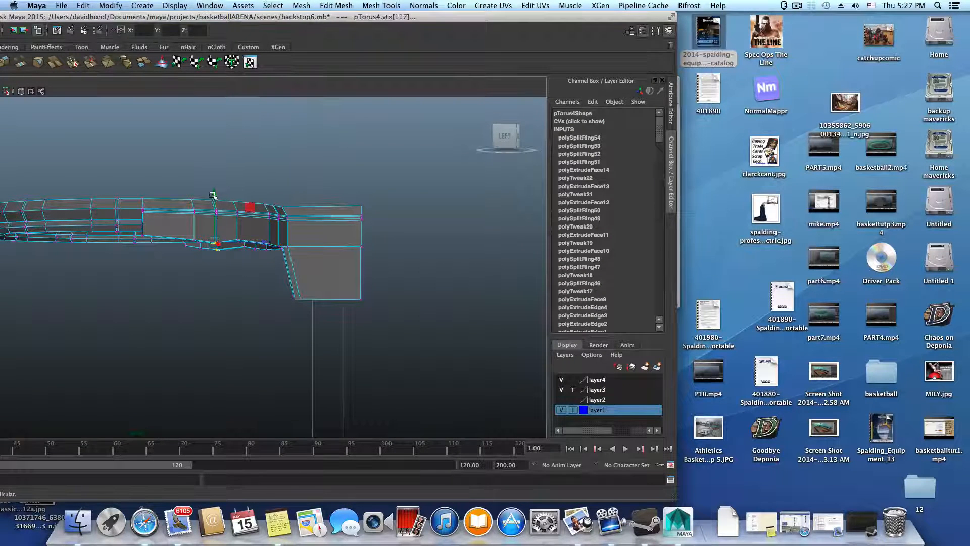
drag(214, 192, 223, 219)
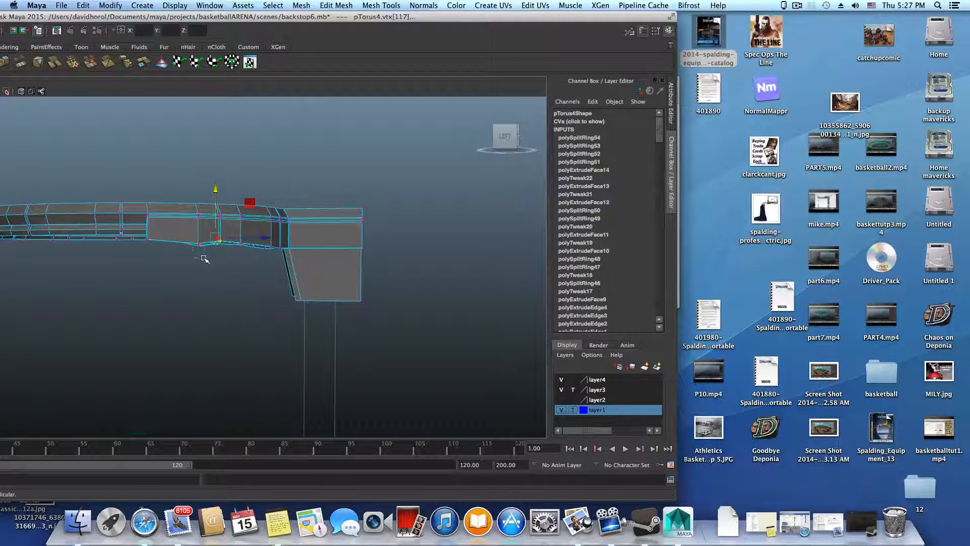
drag(203, 259, 207, 202)
scroll(306, 308, up, 8)
alt+drag(190, 283, 229, 247)
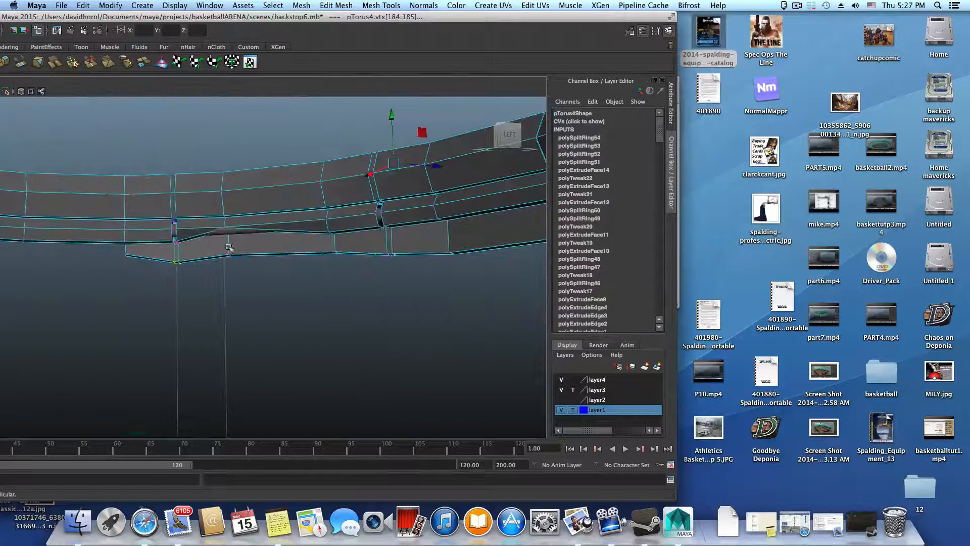
key(super+z)
key(super+z)
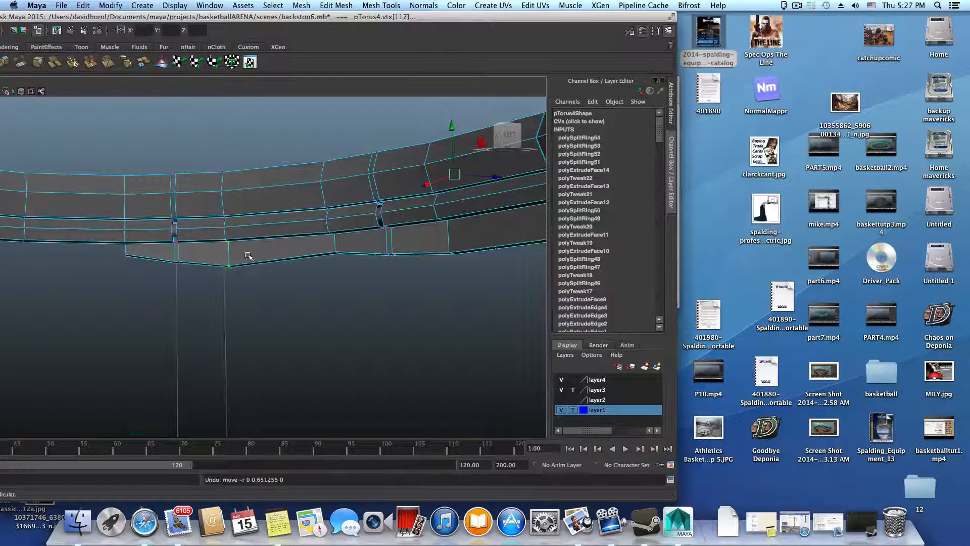
Deselect the vertices where the lip joins the rim, and raise only the bottom-edge vertices on both sides of the lip
ctrl+drag(217, 235, 243, 251)
scroll(278, 279, down, 3)
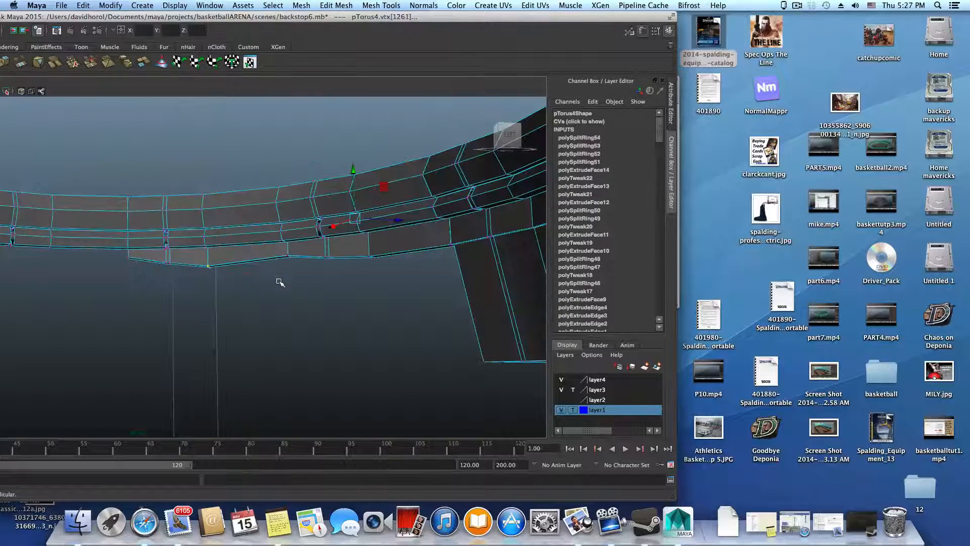
alt+drag(323, 296, 318, 298)
alt+right_drag(318, 298, 169, 297)
alt+drag(253, 303, 278, 260)
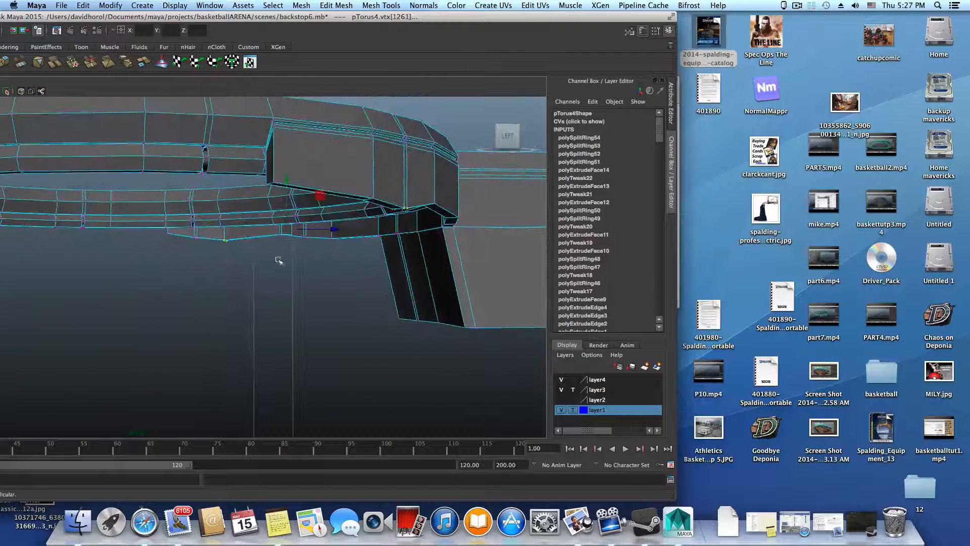
drag(280, 190, 287, 178)
Adjust the height of the neighbouring bottom-edge vertices toward the lip's ends so the bottom edge tapers in a straight line
alt+drag(367, 208, 346, 216)
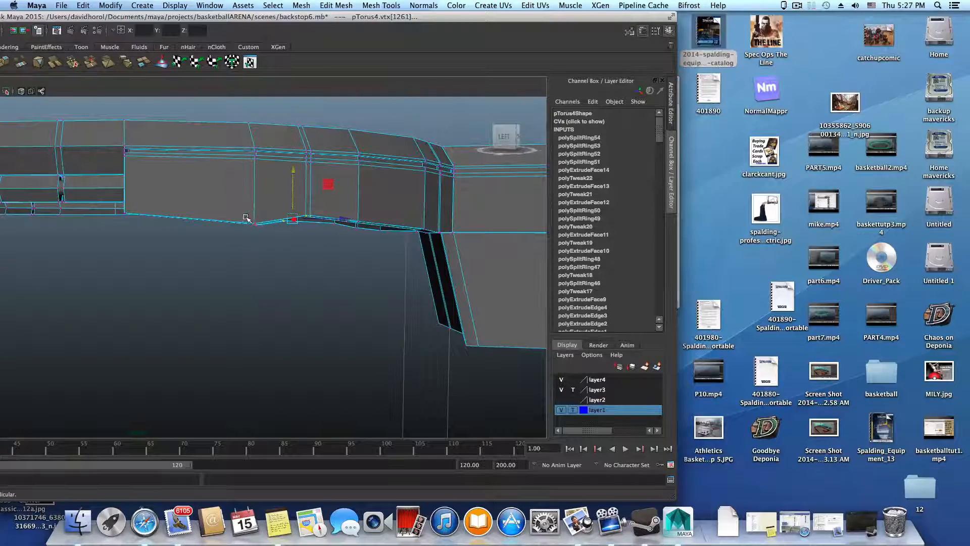
drag(265, 247, 278, 229)
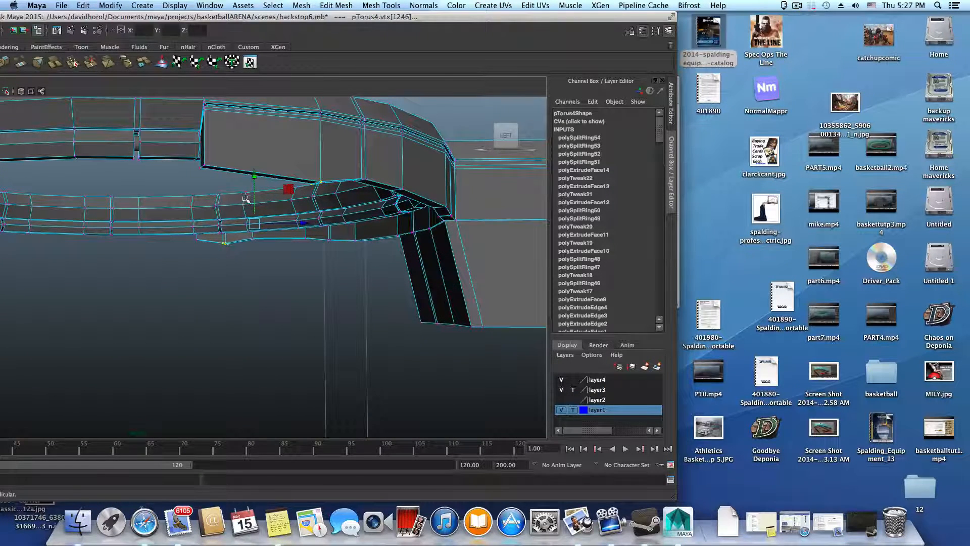
drag(256, 176, 240, 221)
alt+drag(142, 231, 254, 258)
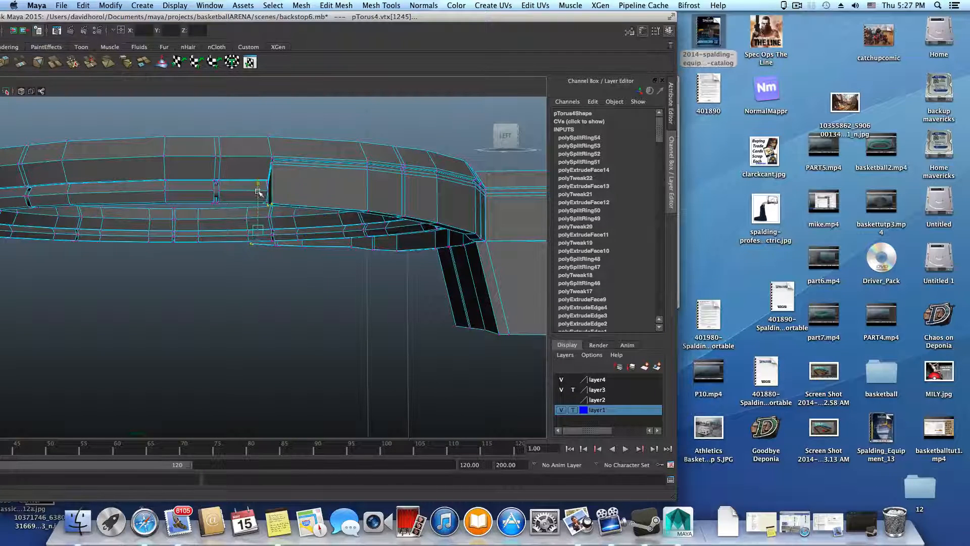
alt+drag(344, 229, 299, 257)
alt+middle_drag(332, 261, 281, 263)
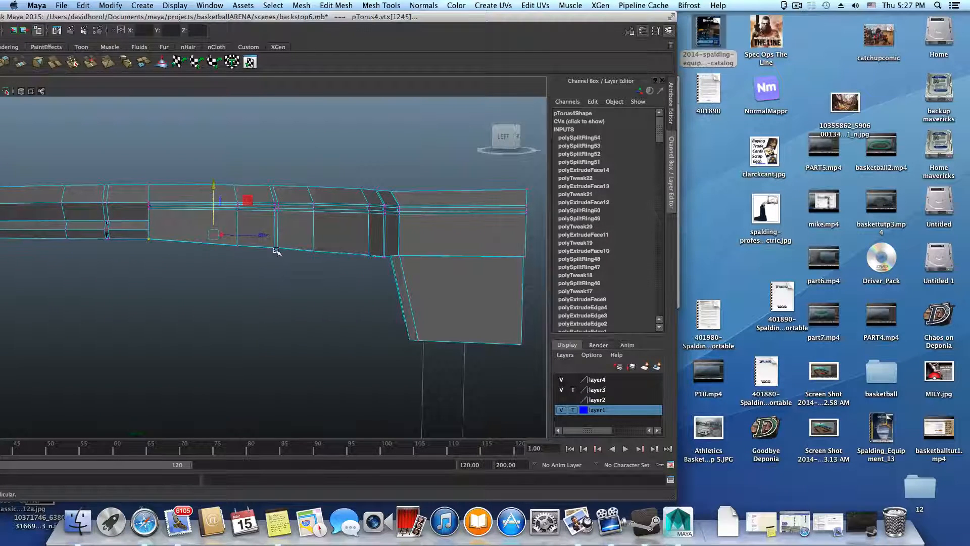
Examine the lip and mounting block from both sides in object mode, with a smoothed preview of the rim
alt+drag(276, 251, 340, 256)
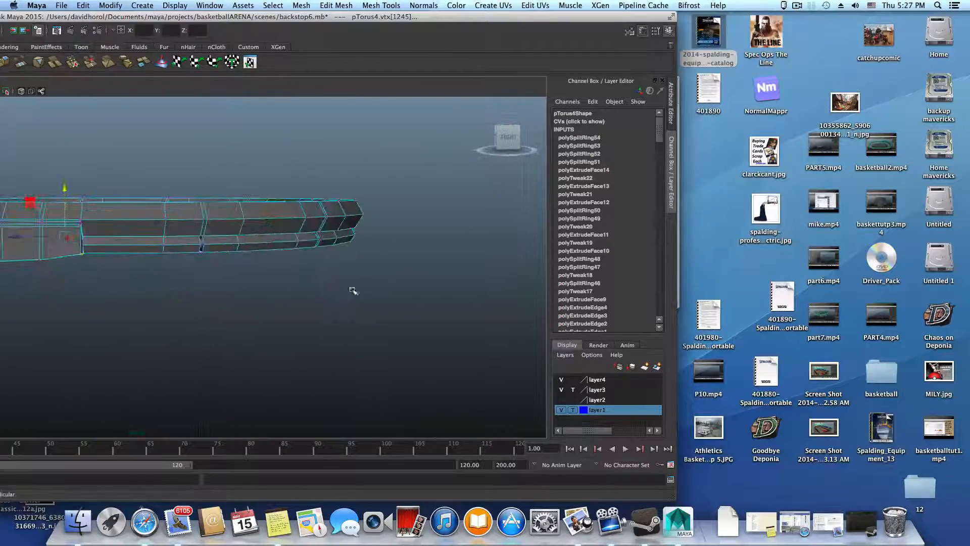
alt+drag(353, 290, 10, 256)
alt+middle_drag(11, 256, 134, 287)
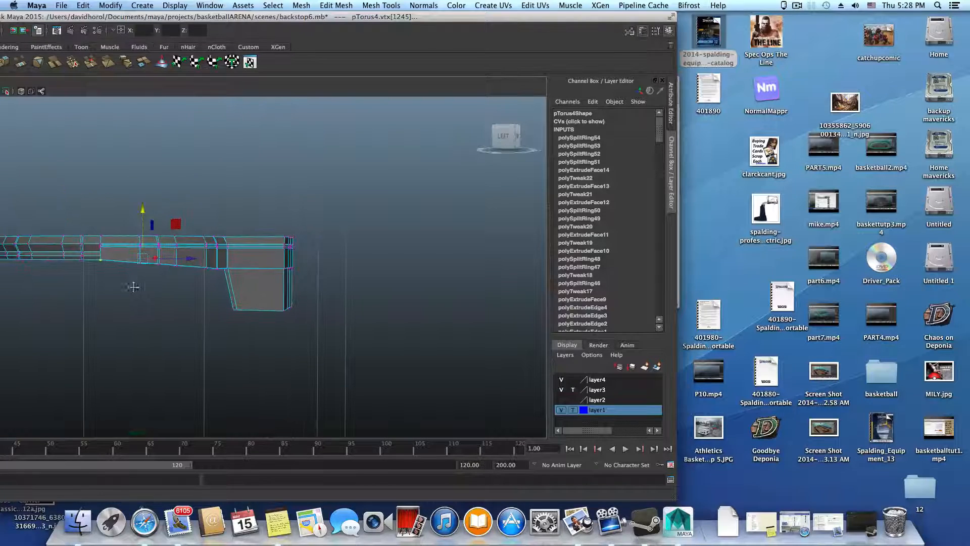
key(F8)
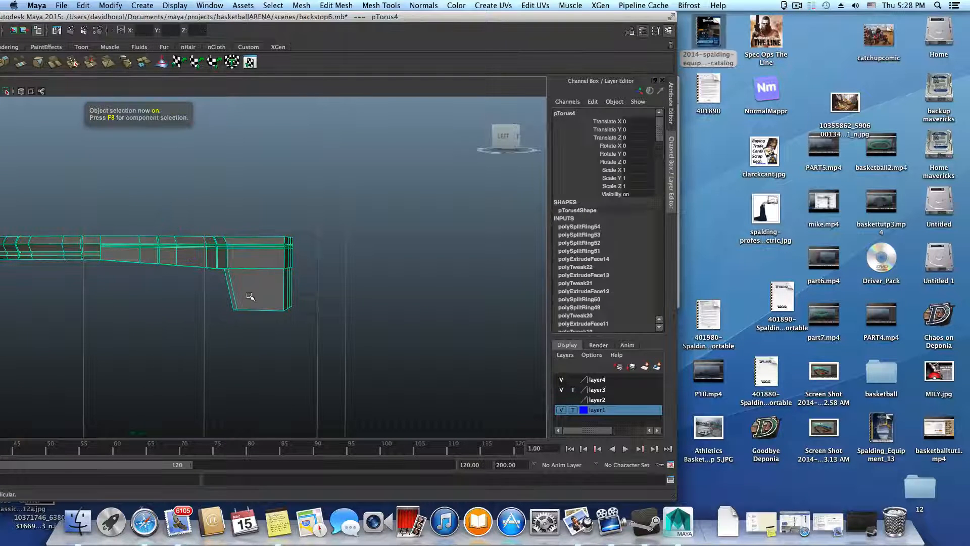
mouse_move(249, 292)
alt+mouse_down()
mouse_move(284, 297)
mouse_move(236, 292)
alt+mouse_up()
alt+middle_drag(238, 292, 212, 298)
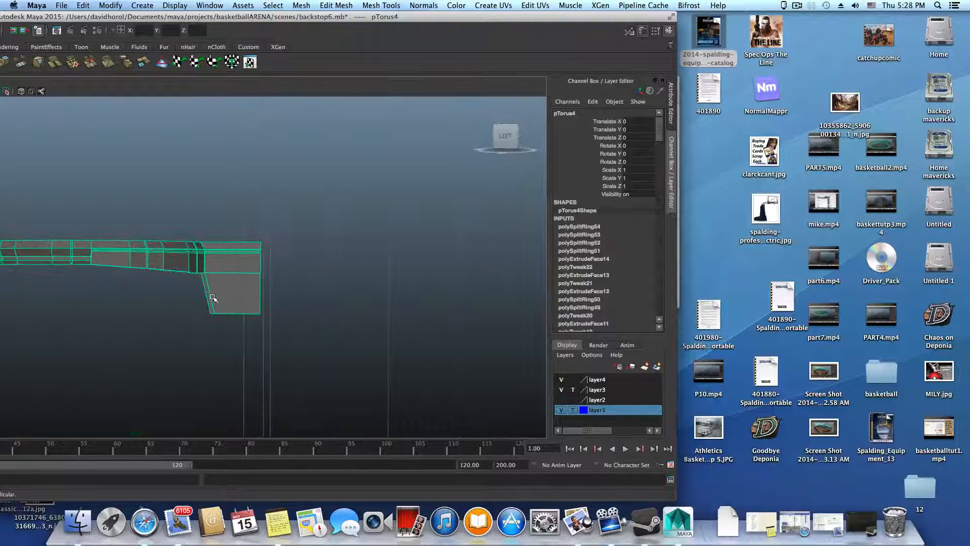
alt+drag(212, 299, 211, 310)
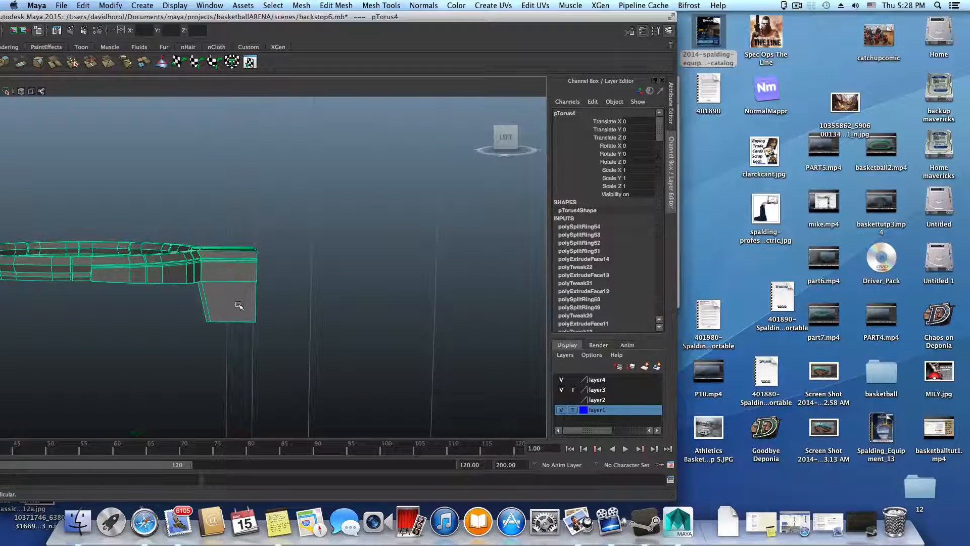
key(3)
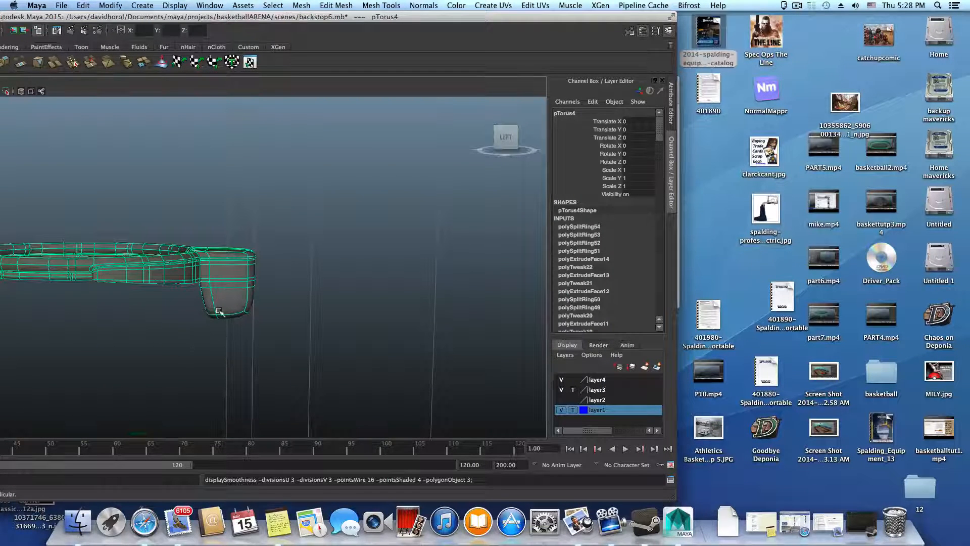
alt+drag(219, 311, 194, 329)
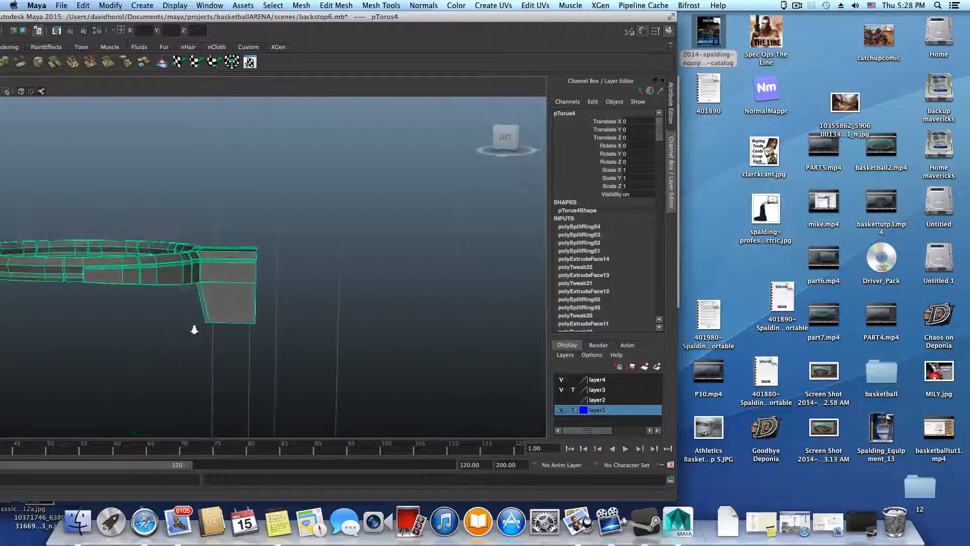
Insert a vertical edge loop close to the mounting block's outer end with the Insert Edge Loop tool
alt+right_drag(194, 329, 321, 314)
shift+right_drag(292, 278, 235, 289)
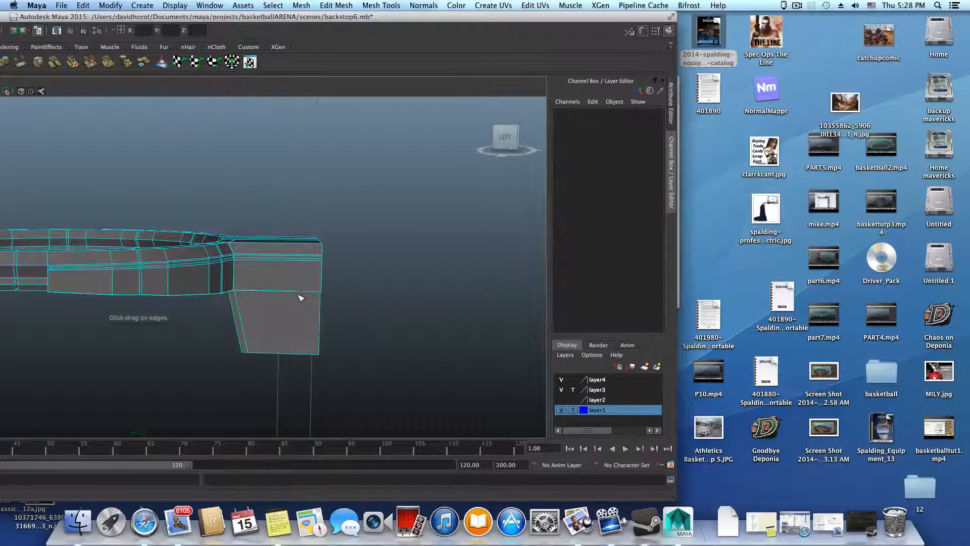
drag(303, 291, 253, 319)
key(1)
alt+right_drag(193, 284, 407, 323)
alt+middle_drag(407, 323, 368, 339)
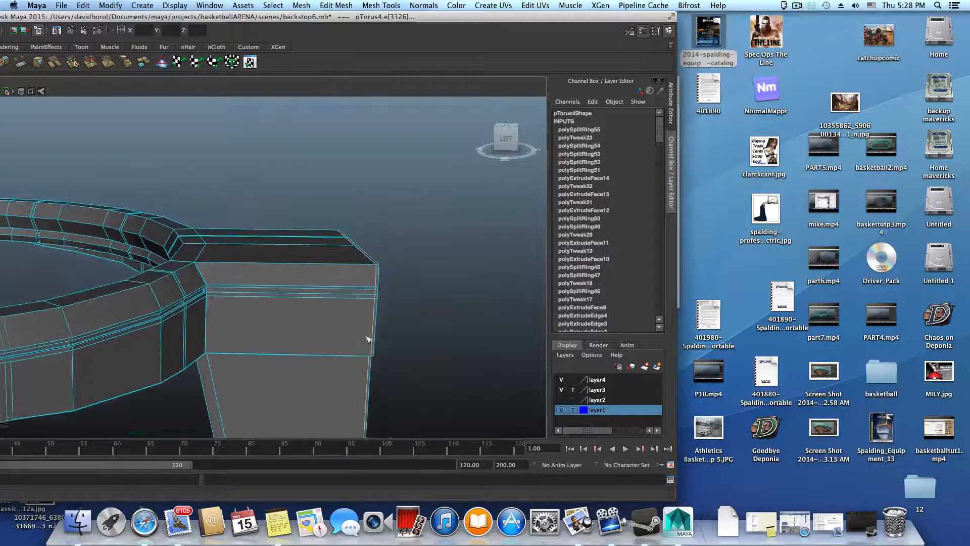
Try an edge loop just below the top edge of the block and rim, redoing it closer to that edge
alt+drag(368, 339, 373, 271)
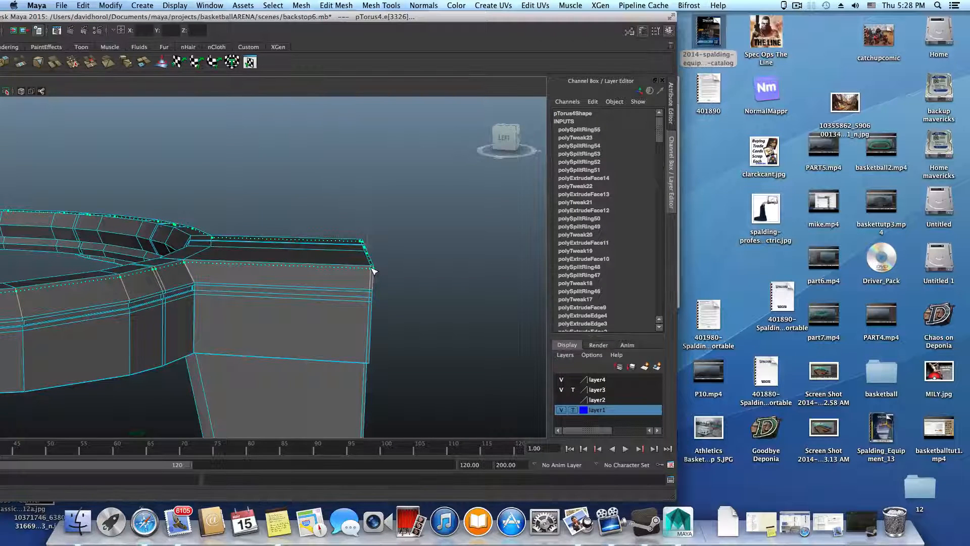
click(372, 277)
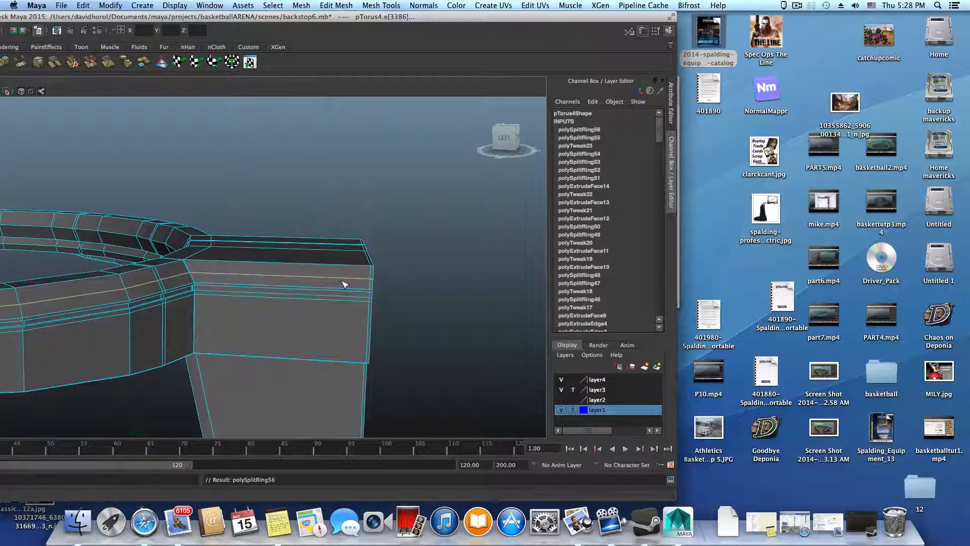
key(z)
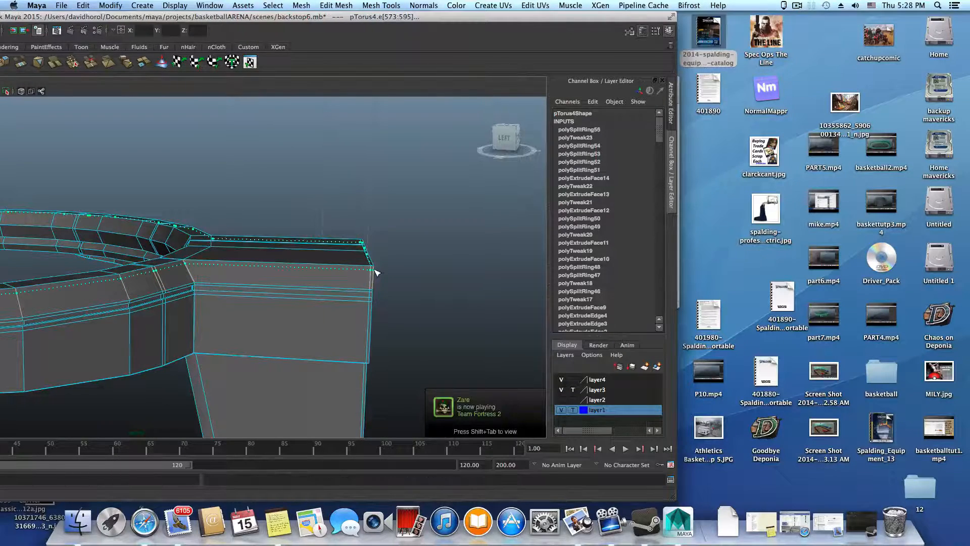
click(375, 273)
drag(288, 21, 576, 12)
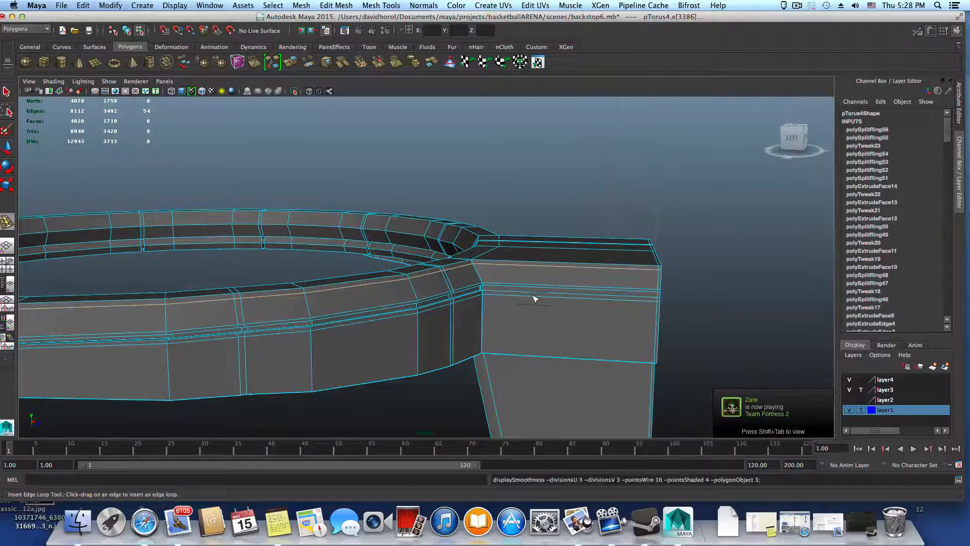
Inspect the smoothed rim from several angles, and undo the edge loop below the top edge
key(3)
alt+drag(513, 298, 563, 293)
key(F8)
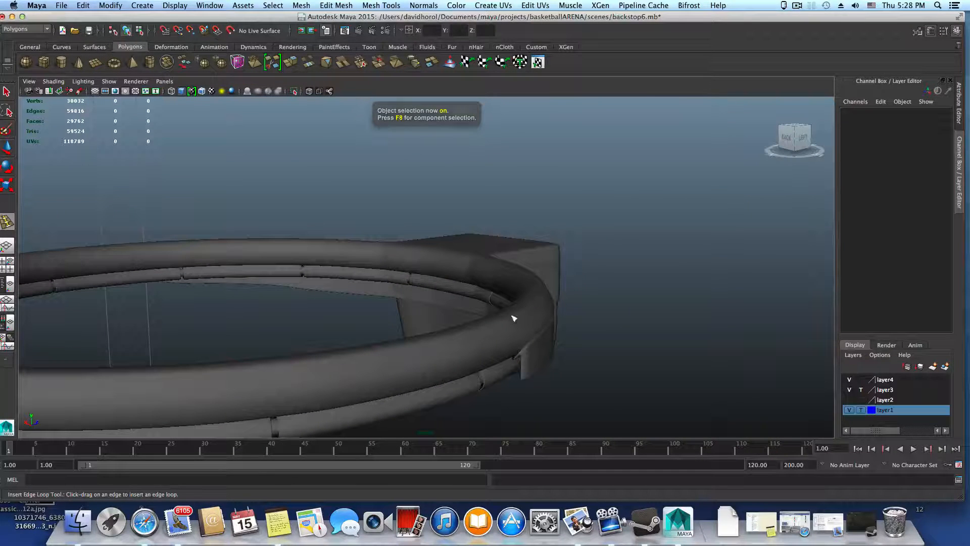
alt+drag(497, 328, 371, 352)
alt+drag(320, 318, 425, 303)
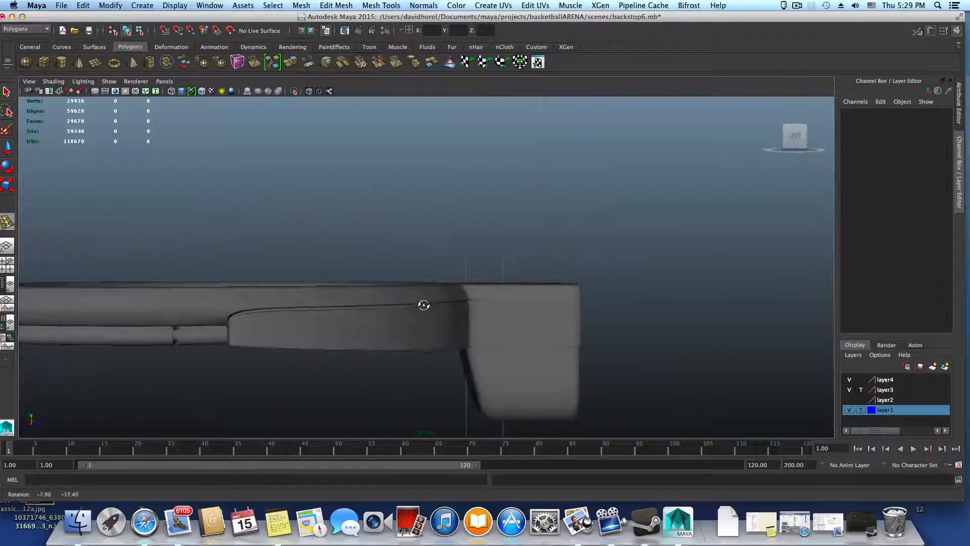
click(376, 303)
key(z)
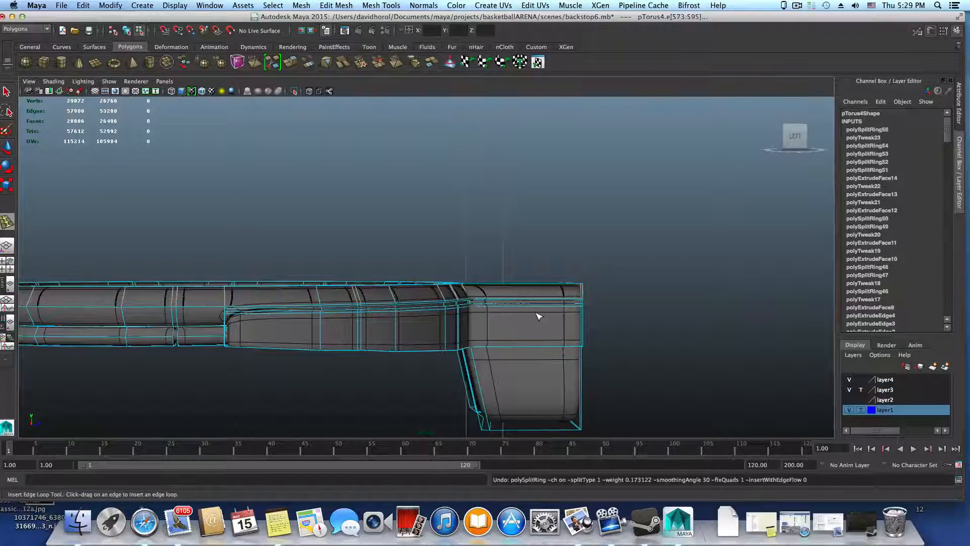
Insert an edge loop close to each side of the mounting block, and preview the rim smoothed in object mode
alt+middle_drag(537, 316, 443, 329)
key(F8)
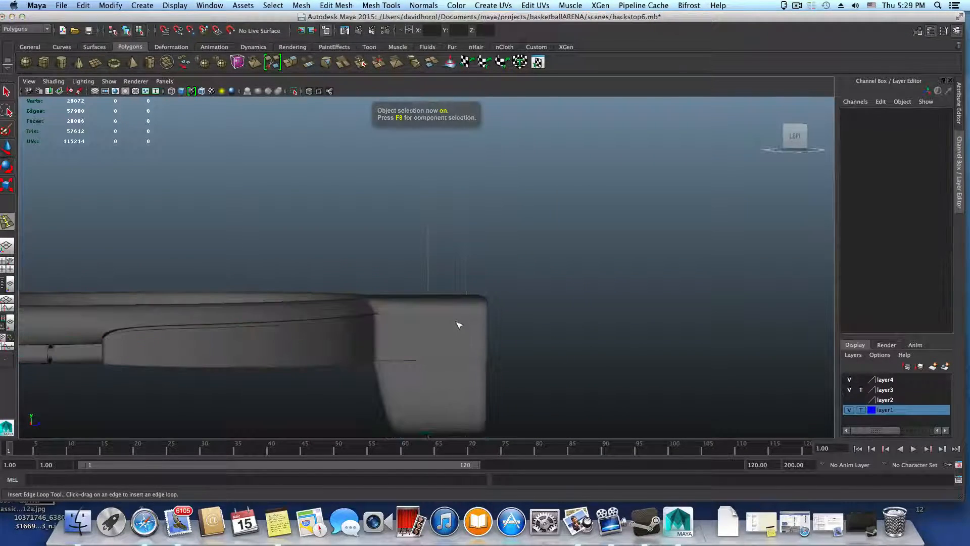
click(456, 321)
alt+drag(457, 321, 486, 328)
alt+middle_drag(556, 319, 445, 337)
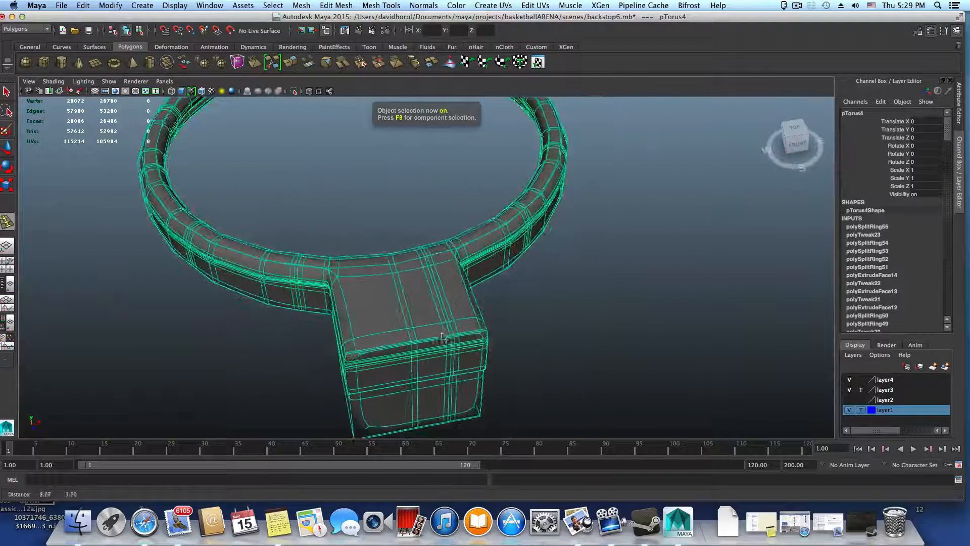
key(1)
alt+drag(452, 330, 477, 340)
click(473, 341)
drag(339, 338, 418, 329)
key(3)
key(F8)
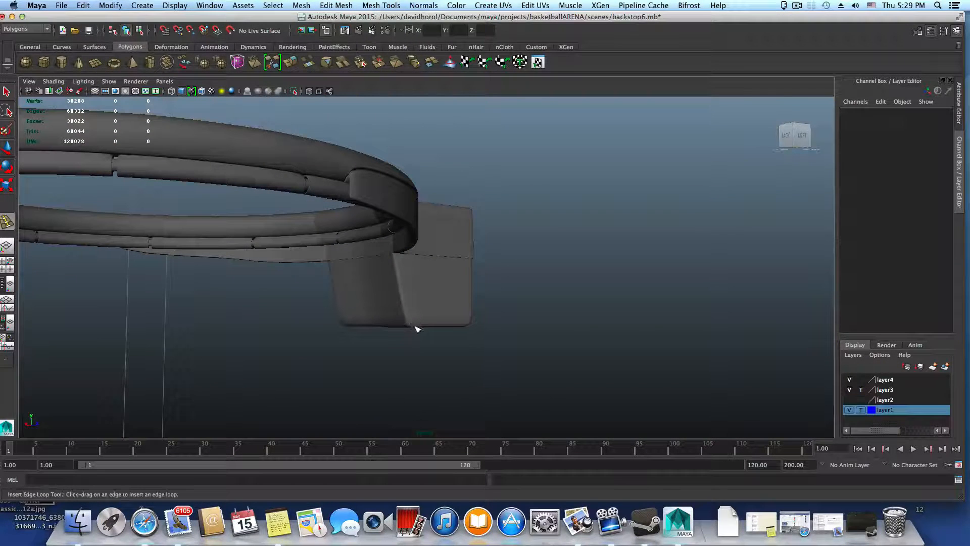
Try a horizontal edge loop a little above the lower block's bottom edge, and undo it
click(473, 319)
key(1)
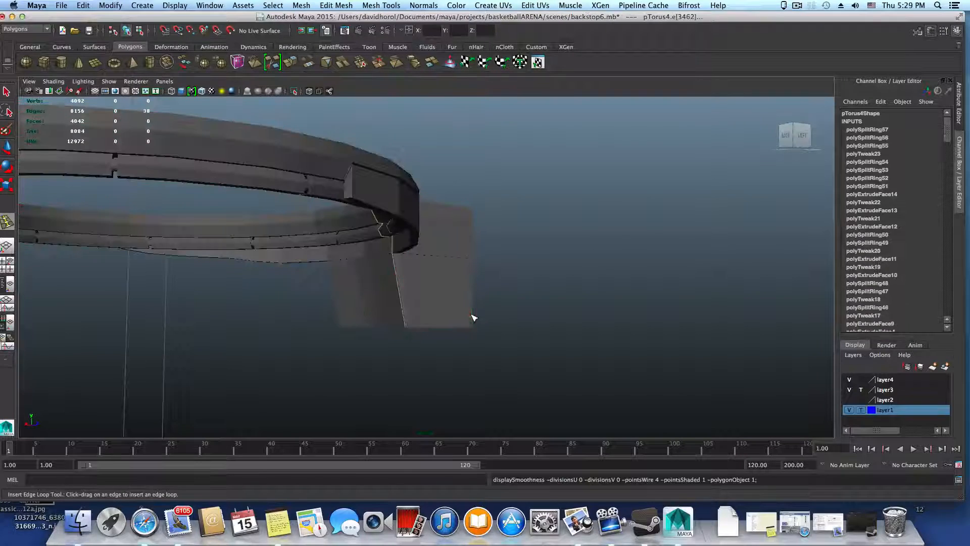
drag(471, 313, 431, 321)
key(3)
key(1)
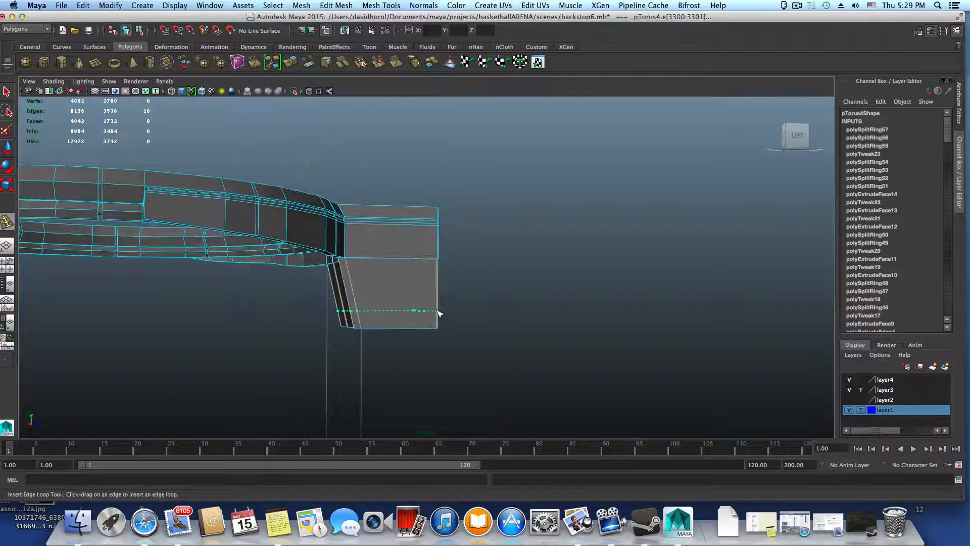
key(3)
key(1)
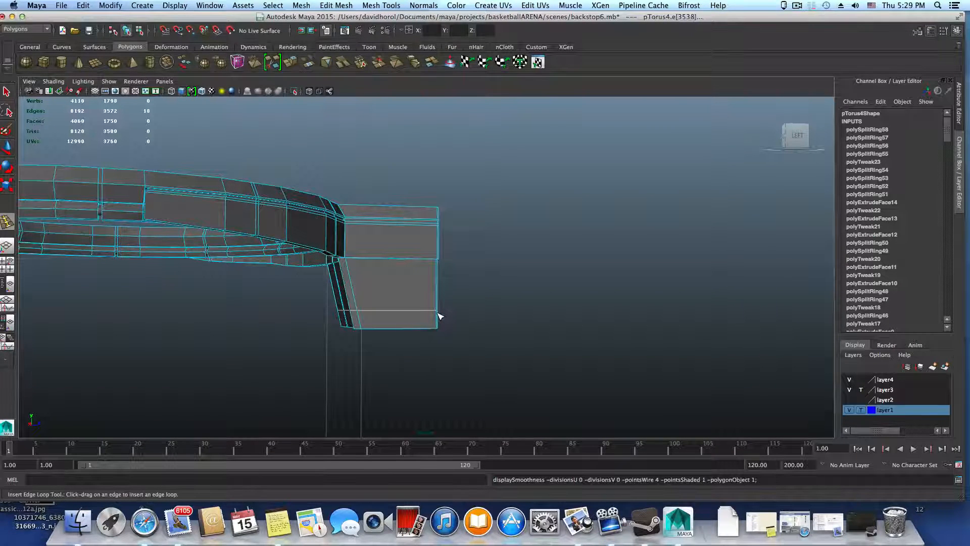
key(z)
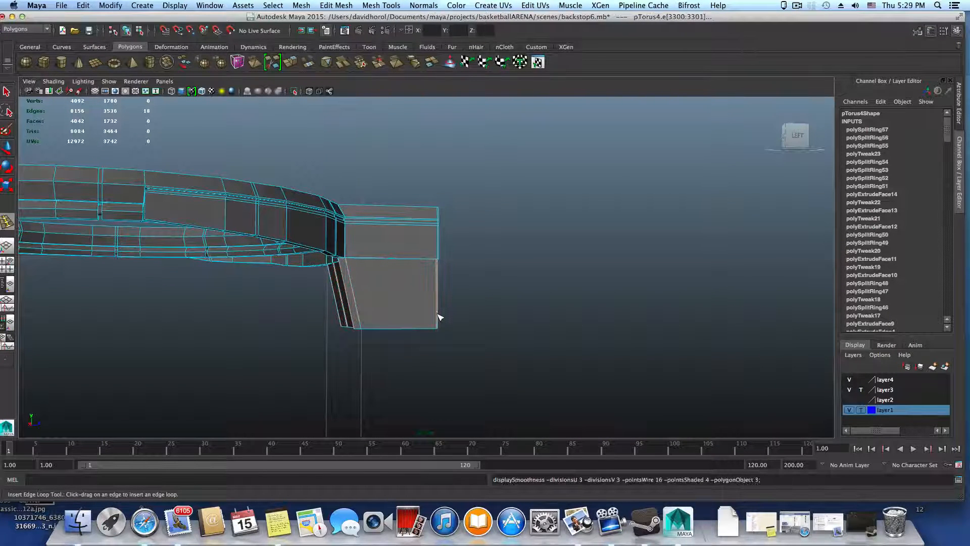
Insert a horizontal edge loop very close to the lower block's bottom edge
key(3)
key(1)
drag(437, 323, 387, 319)
Select the vertices at the lower block's bottom corner on the ring side, and activate the Move tool
right_drag(375, 294, 336, 298)
key(q)
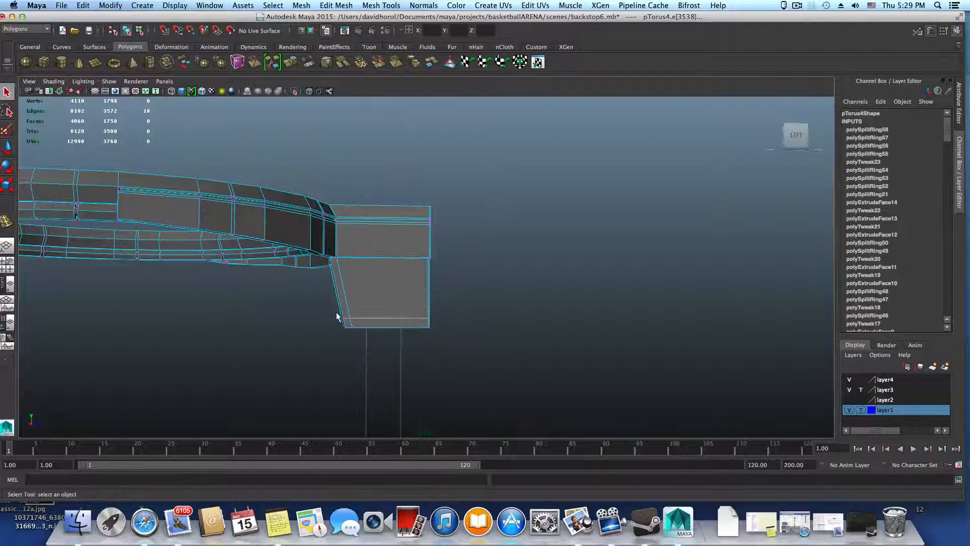
drag(334, 323, 383, 323)
key(w)
Show the rim smoothed, move the Maya window aside, and open the 2014 Spalding equipment catalog to check the breakaway goal
key(3)
drag(269, 17, 251, 174)
double_click(714, 28)
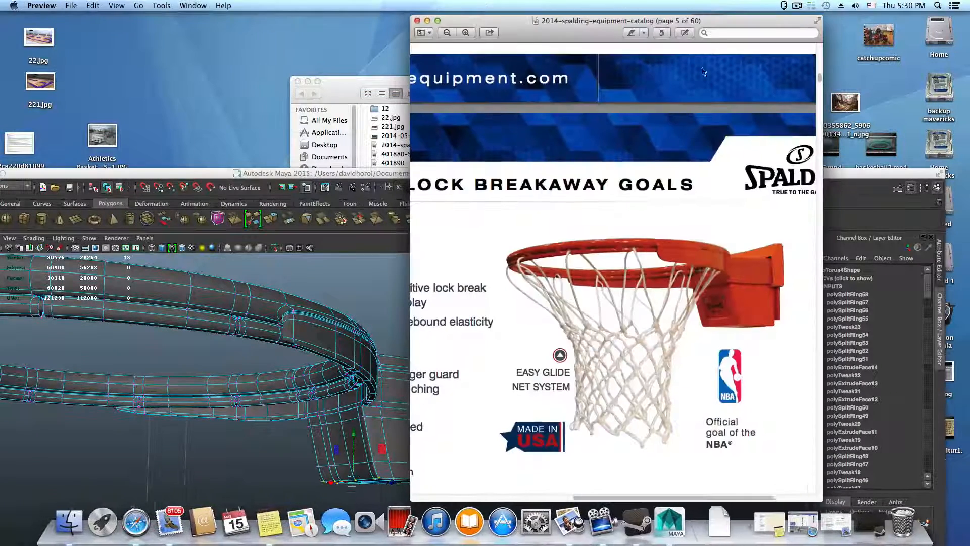
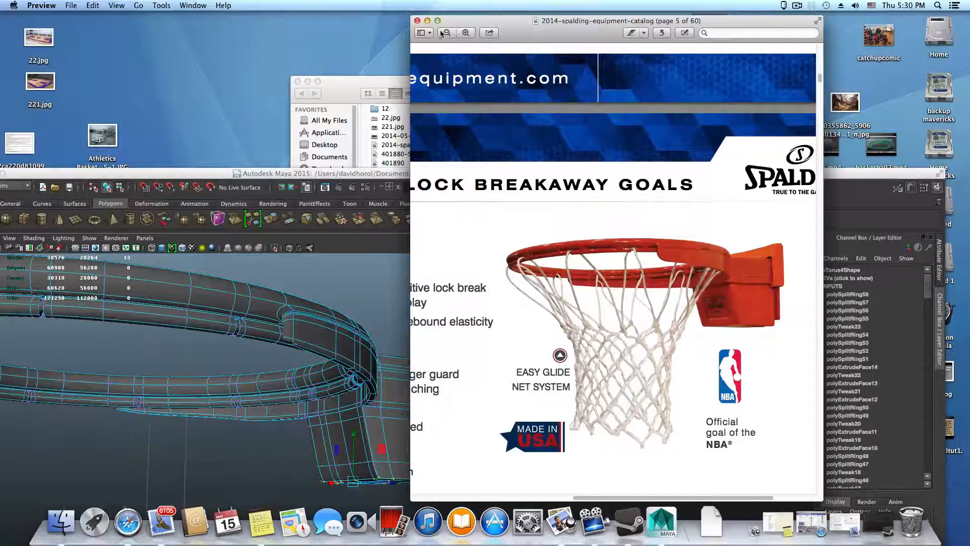
Minimize the catalog, move the Maya window back into place, and return the rim to object mode facing the lower block's back
click(428, 21)
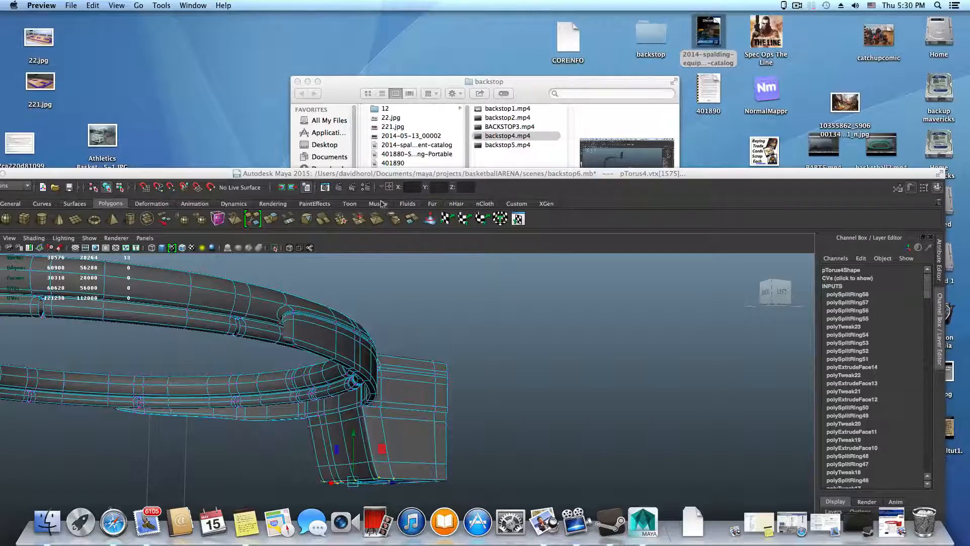
drag(380, 173, 429, 20)
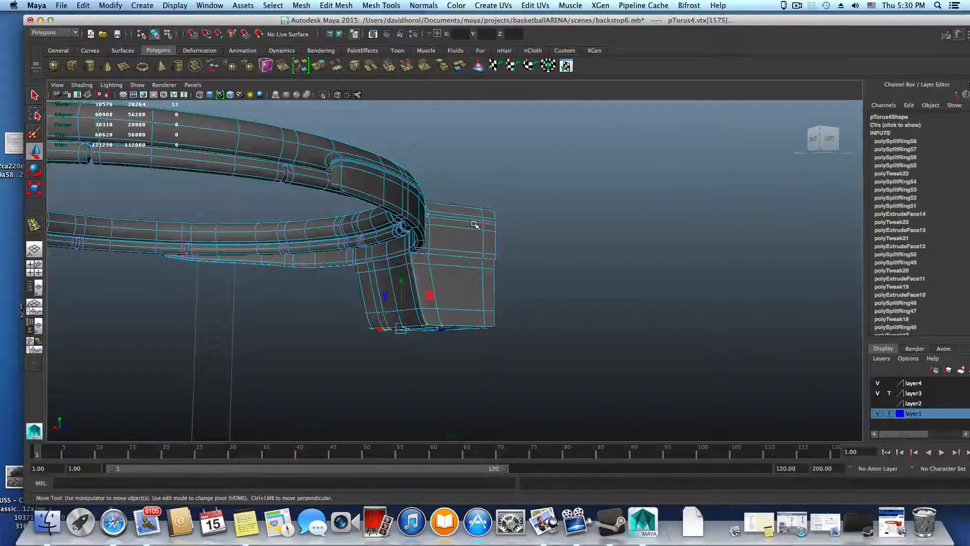
key(F8)
alt+drag(415, 279, 496, 331)
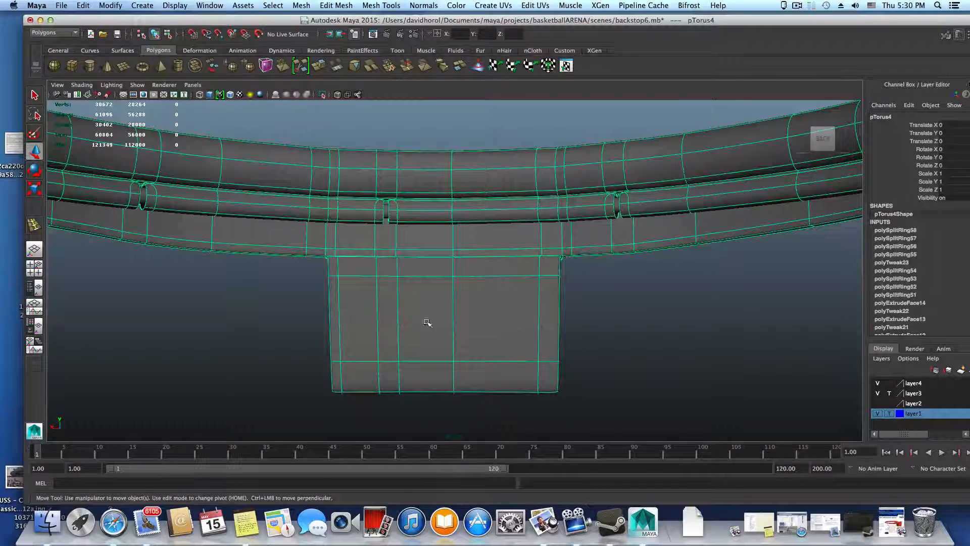
Select the four central faces on the lower block's back and compare them in unsmoothed and smoothed display
right_drag(451, 318, 467, 318)
click(468, 318)
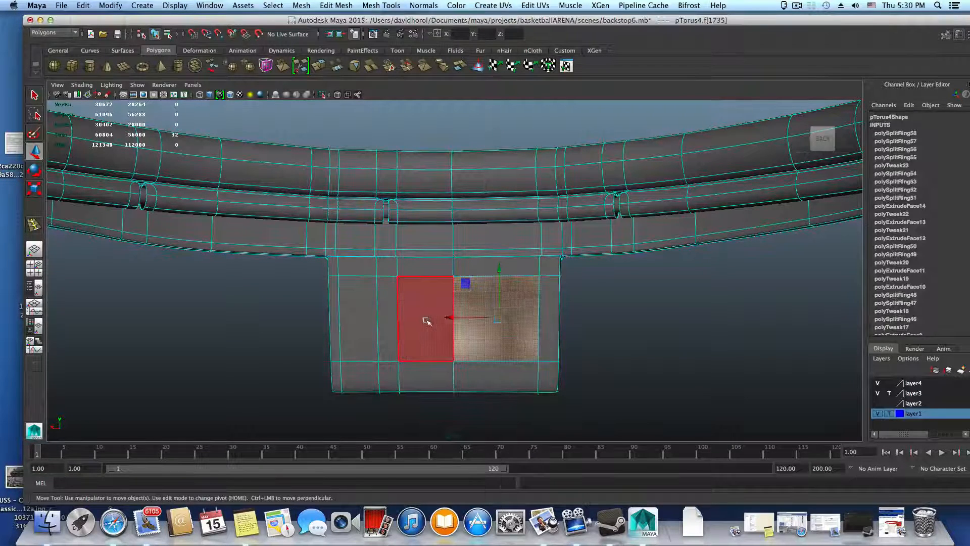
shift+click(427, 320)
shift+click(390, 325)
shift+click(358, 323)
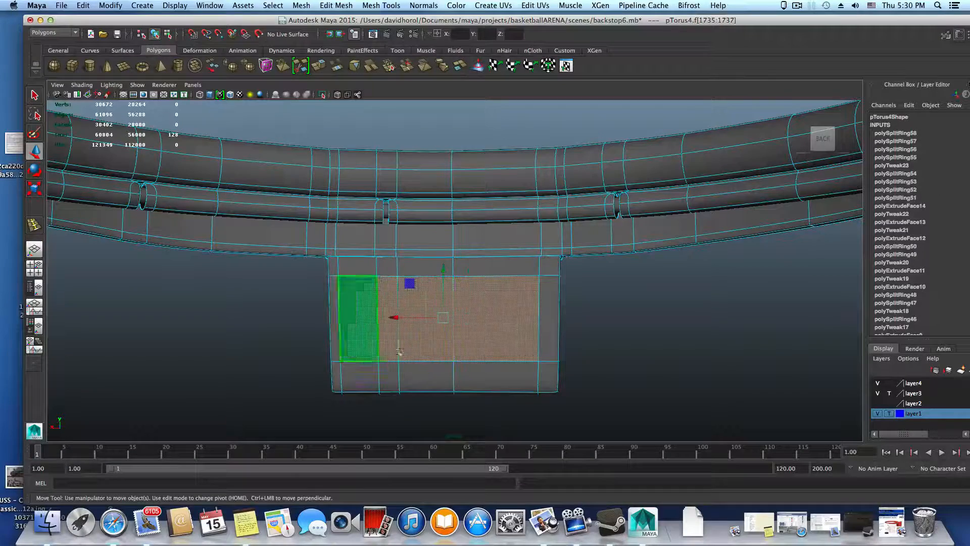
alt+drag(444, 383, 444, 374)
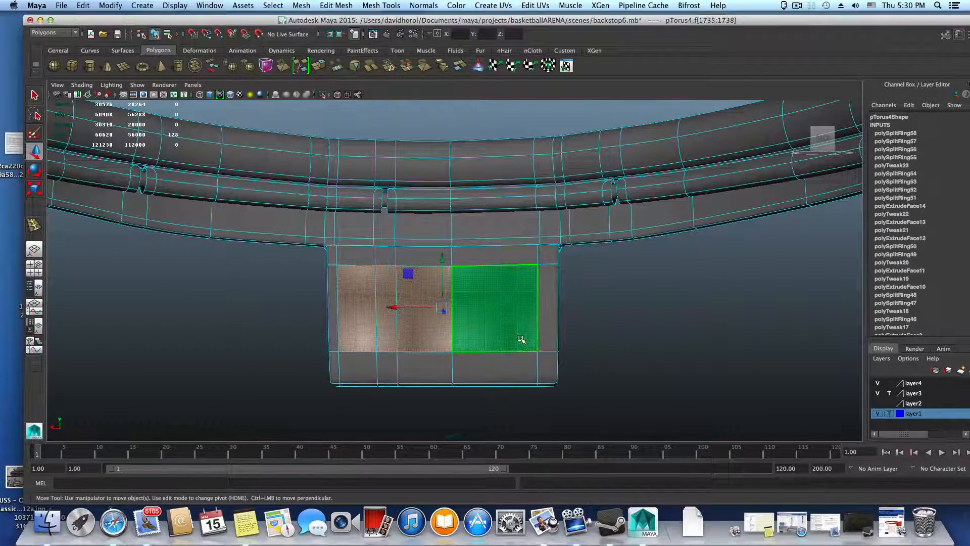
key(1)
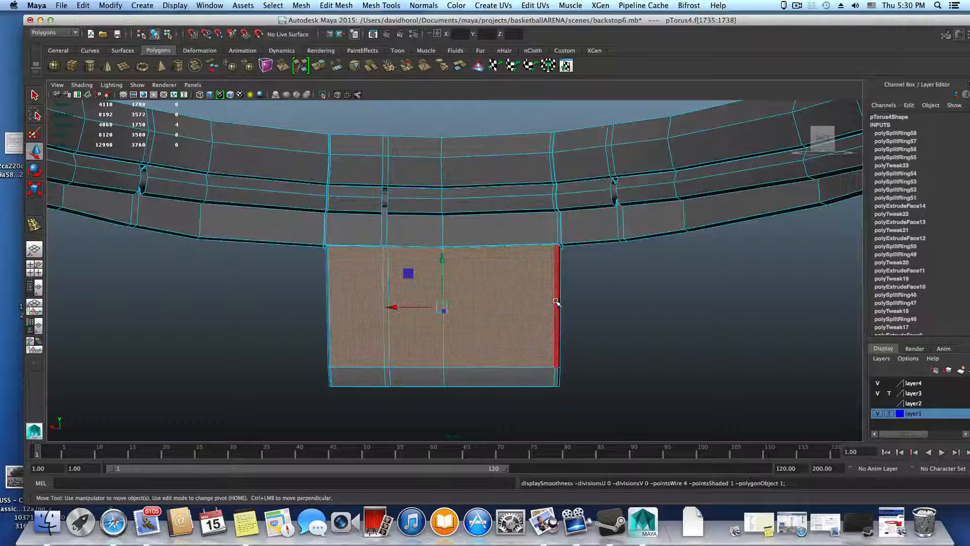
key(3)
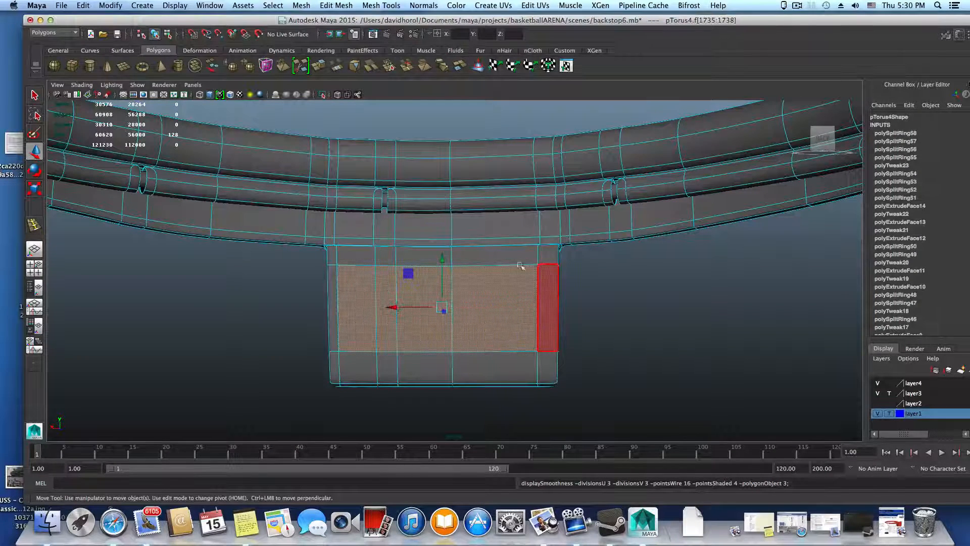
Try sliding the vertical edge loop beside the lower block's side edge inward with the Slide Edge tool
right_drag(336, 261, 333, 242)
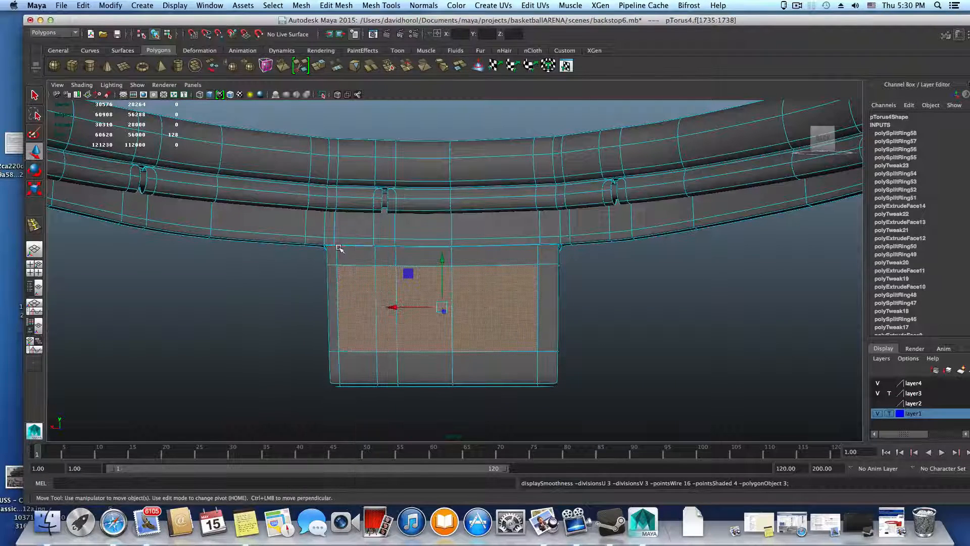
click(337, 255)
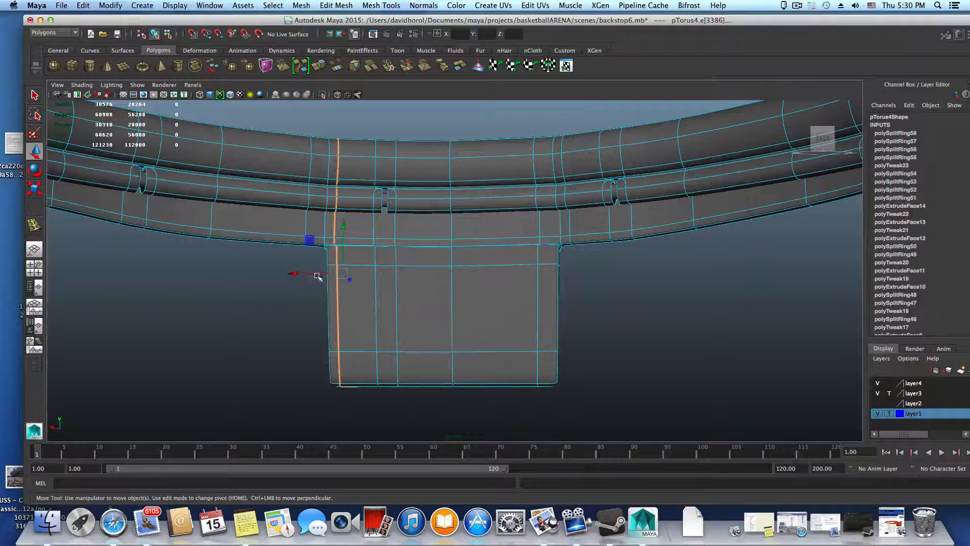
shift+right_click(341, 281)
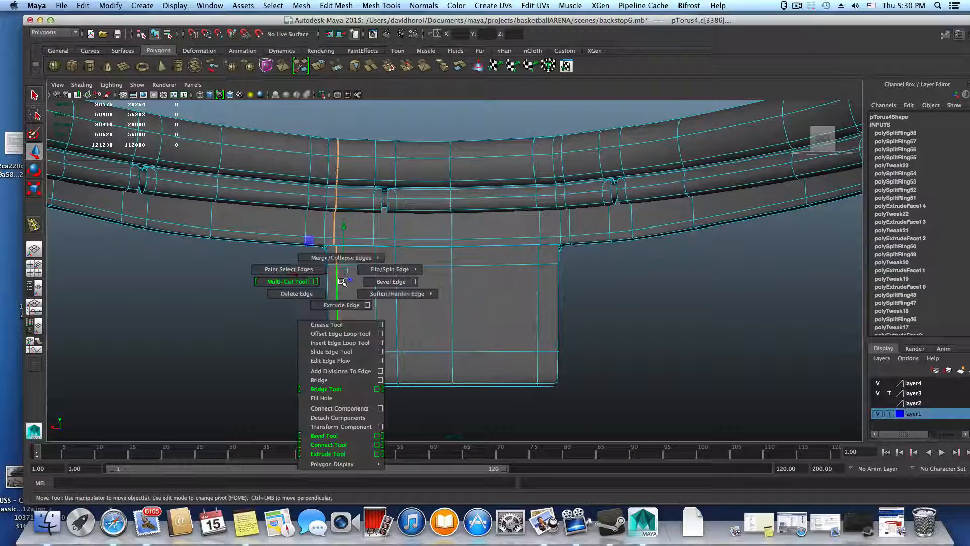
click(331, 352)
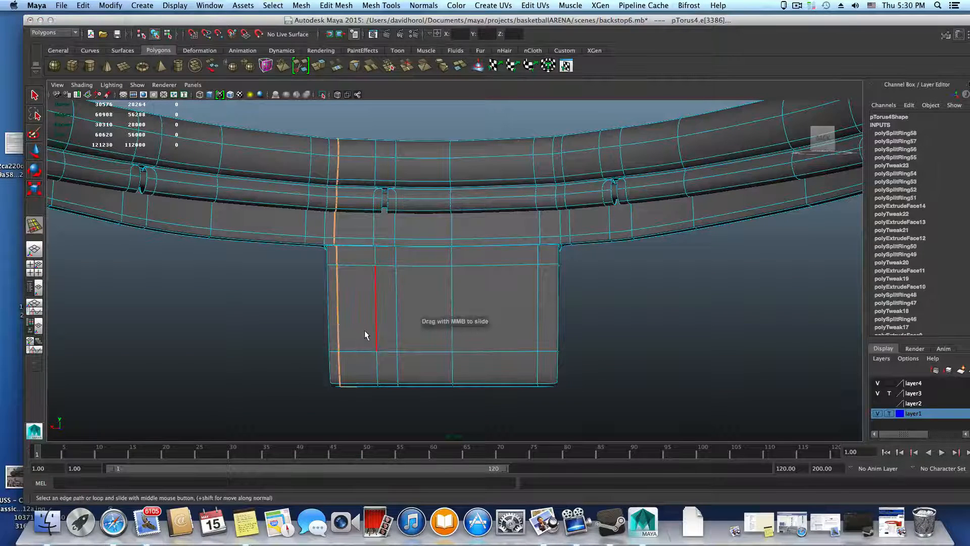
middle_drag(364, 329, 373, 331)
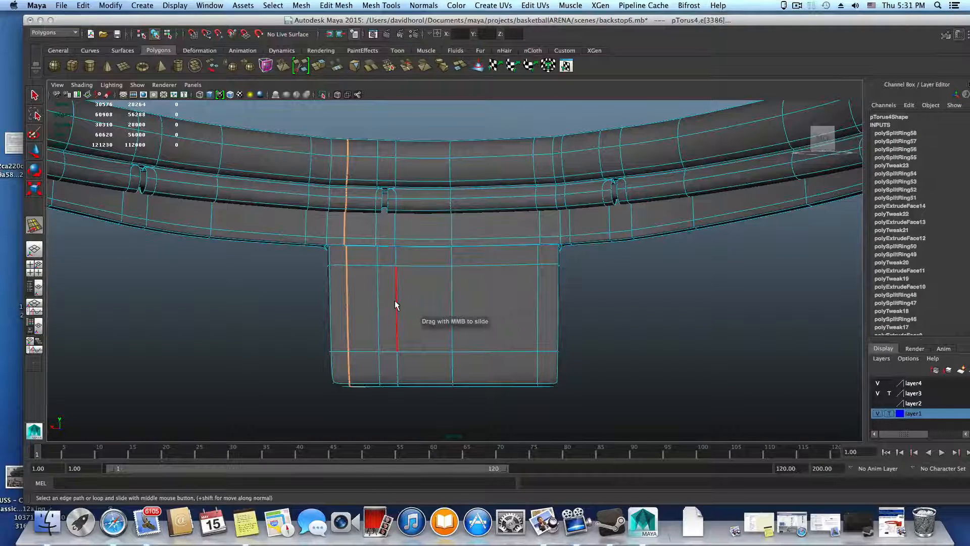
middle_drag(395, 300, 397, 301)
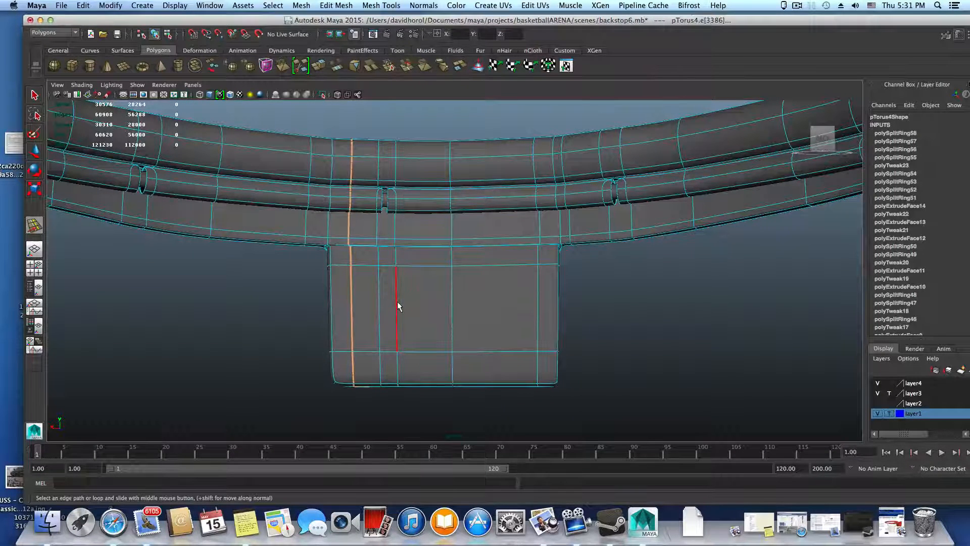
Try extruding the four central faces on the lower block's back, and show the mesh unsmoothed
right_drag(457, 297, 495, 311)
click(495, 315)
shift+click(399, 307)
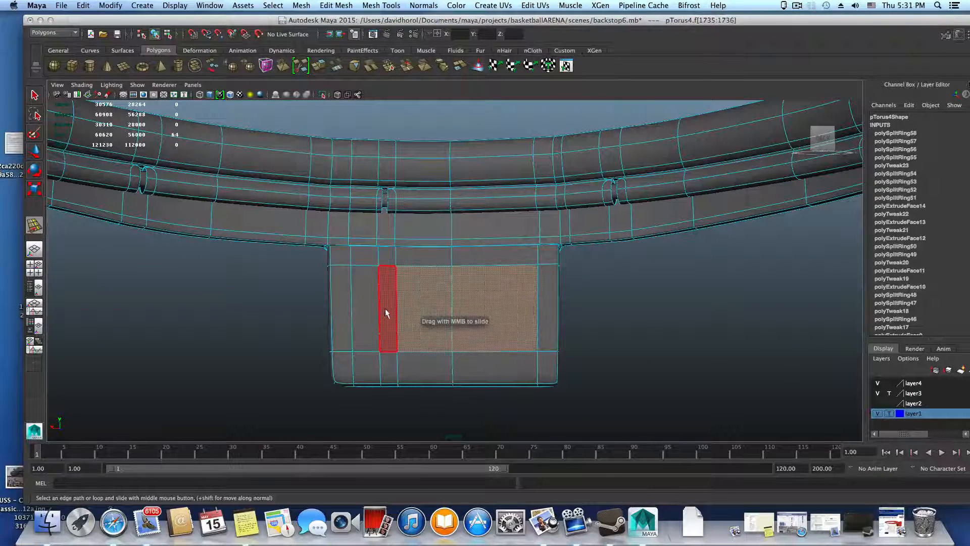
shift+click(385, 308)
shift+click(369, 312)
alt+drag(448, 328, 465, 339)
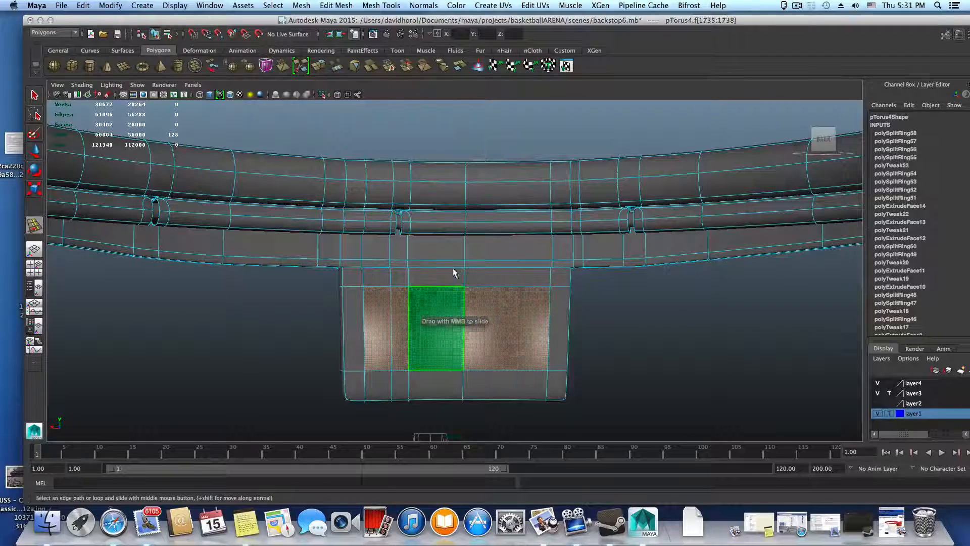
key(ctrl+e)
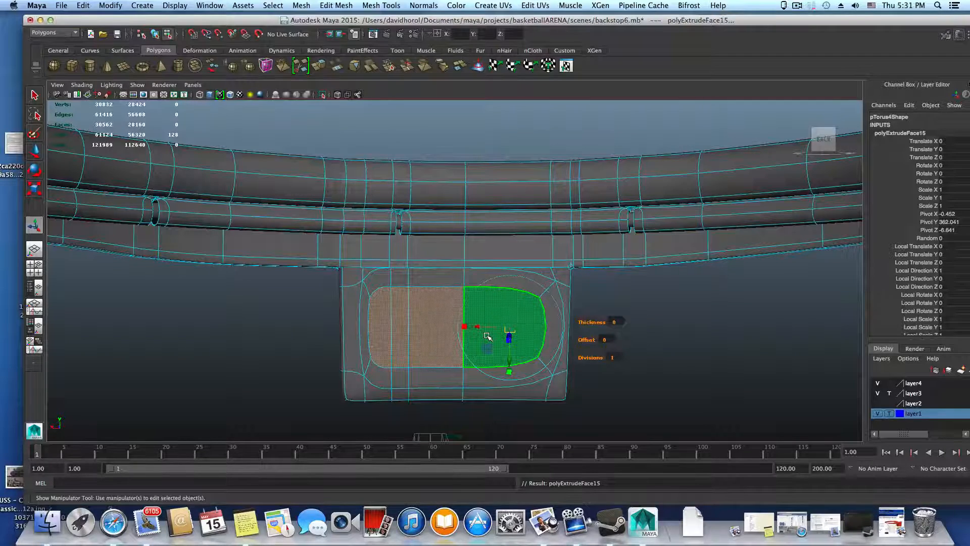
key(1)
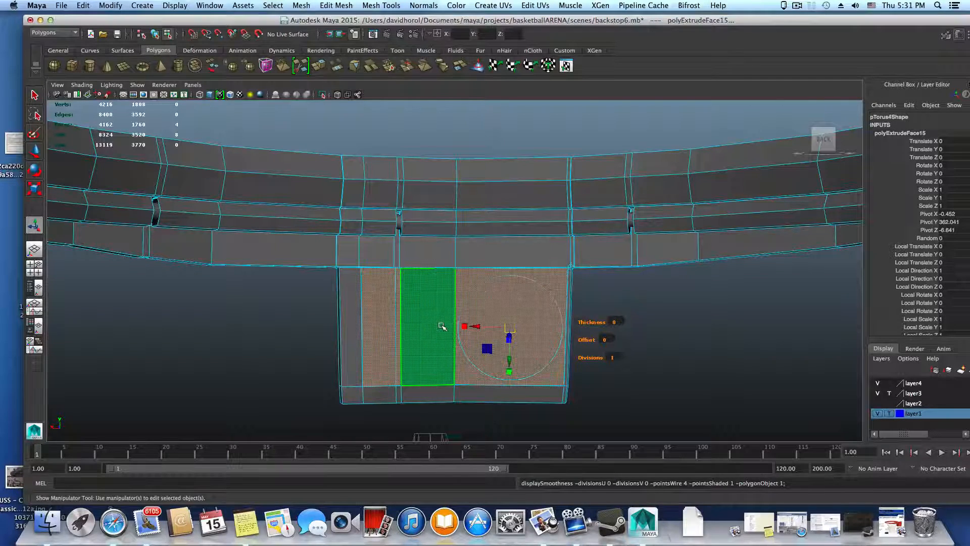
Undo the back face extrusion, face selection and edge slide, then compare the block in smoothed and unsmoothed display
key(z)
key(z)
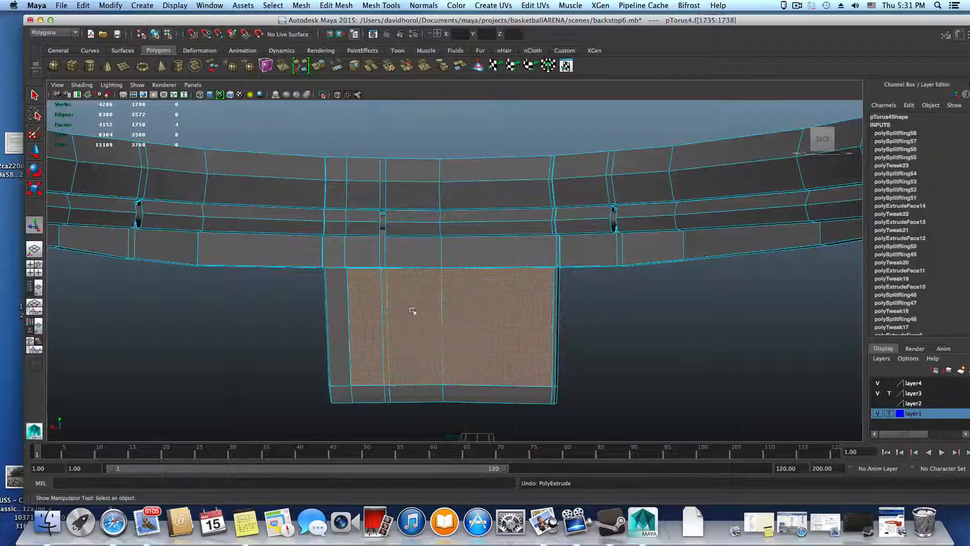
key(z)
key(z)
key(z)
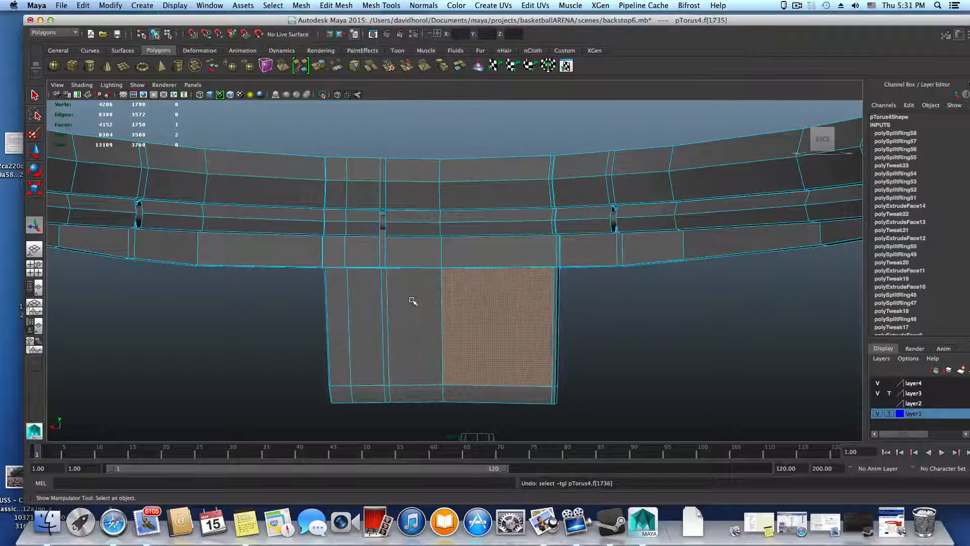
alt+drag(532, 285, 534, 289)
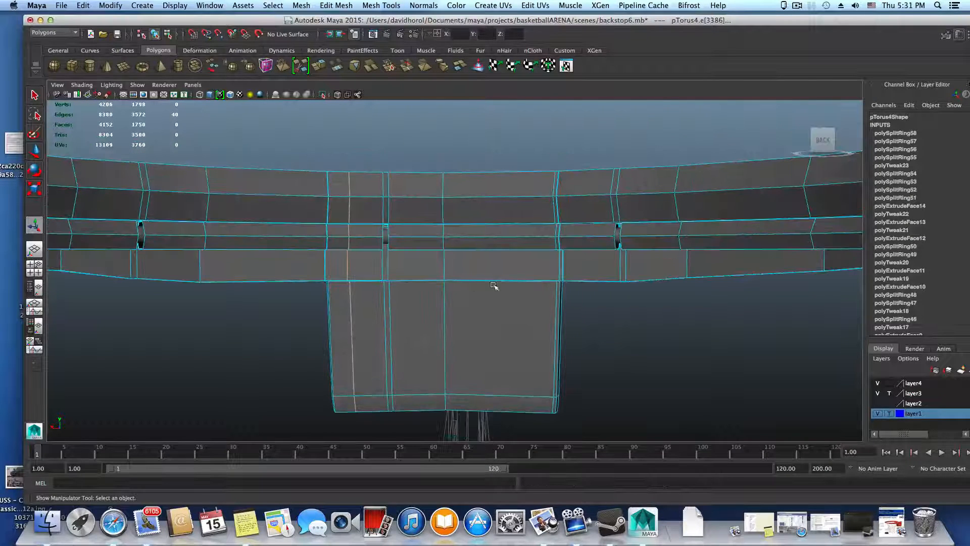
key(z)
key(z)
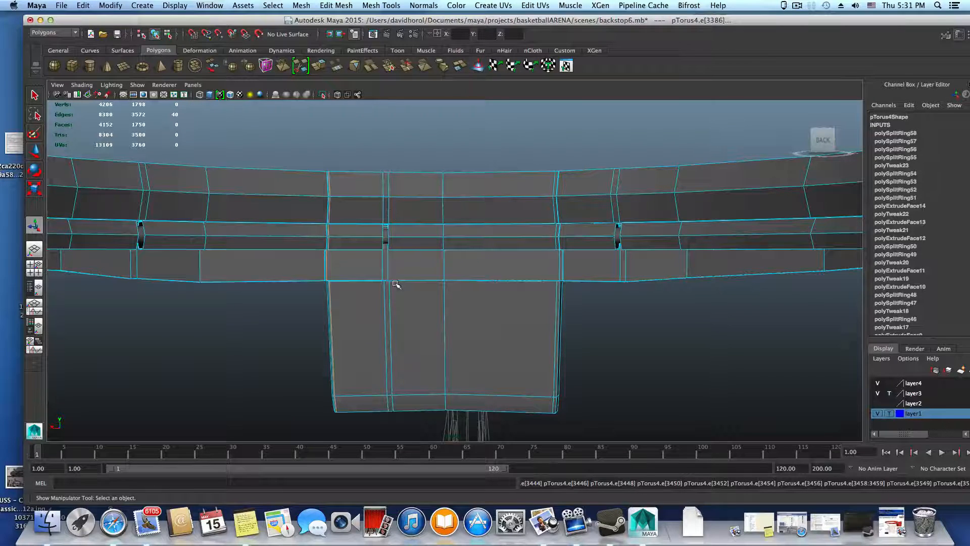
key(3)
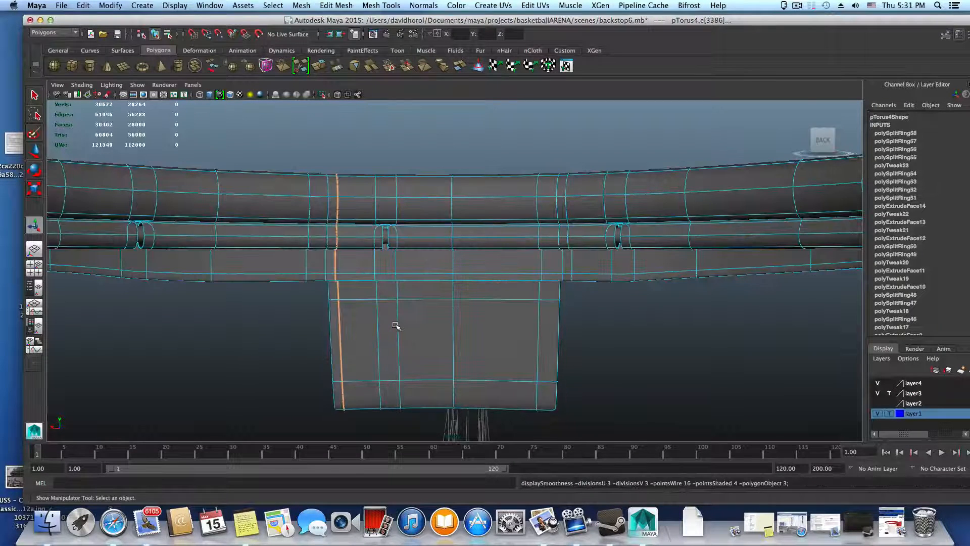
key(1)
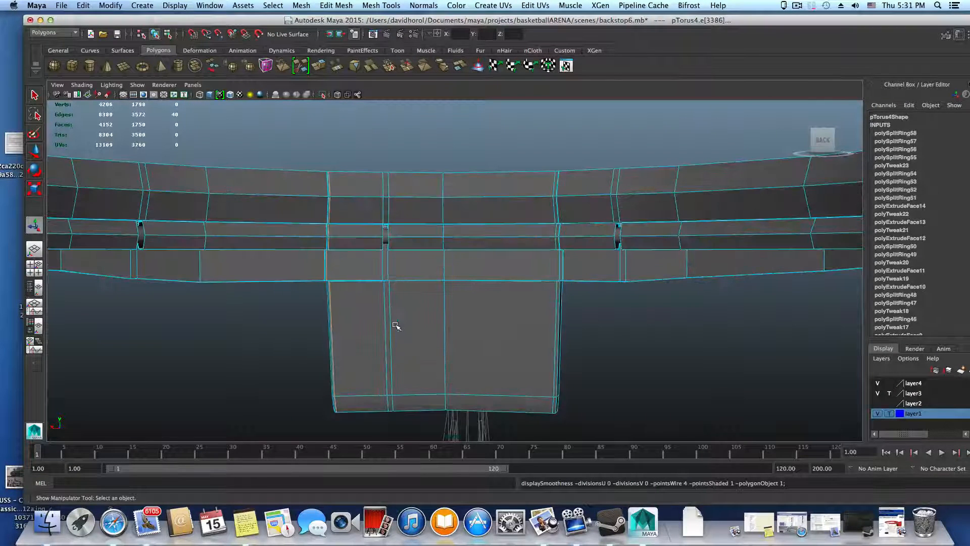
Select the four large faces across the lower block's back and extrude them
right_drag(499, 315, 497, 323)
click(499, 324)
shift+click(420, 313)
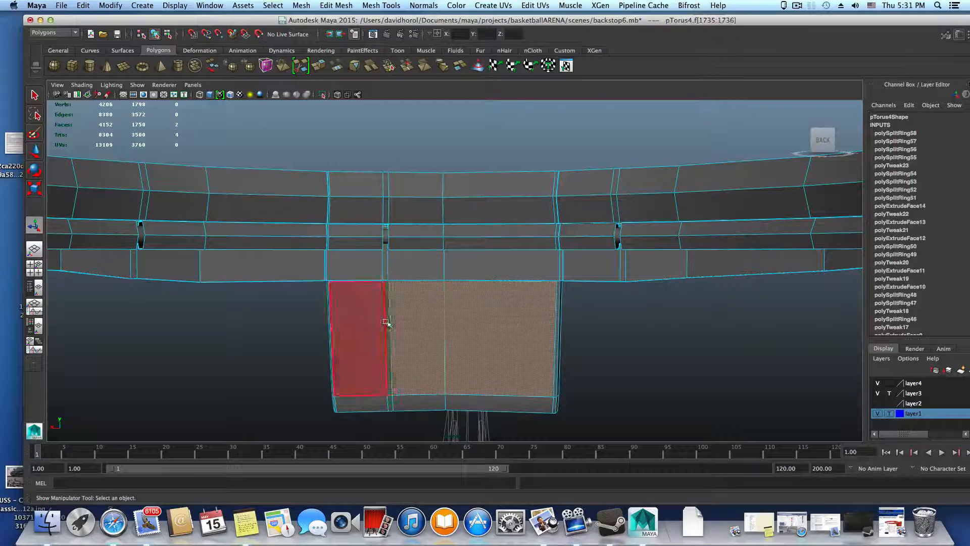
shift+click(384, 324)
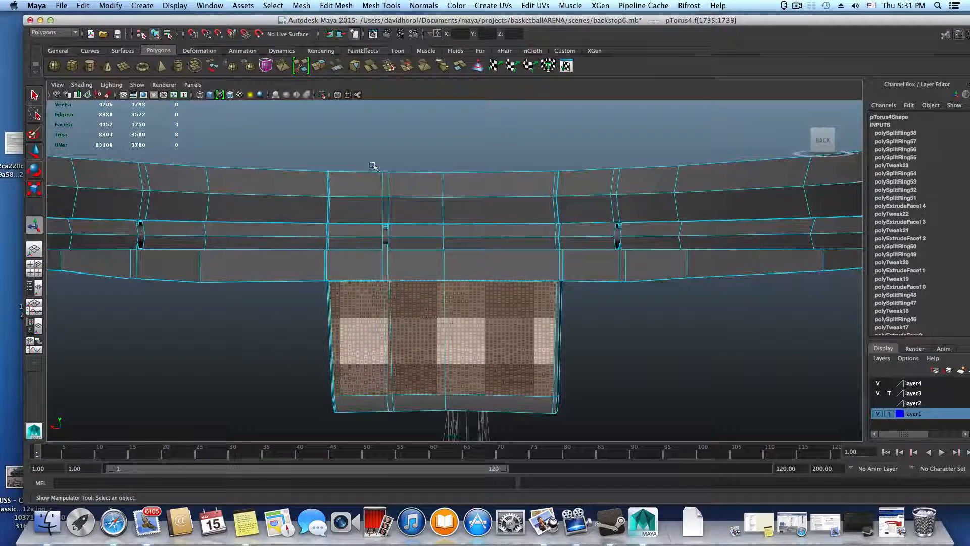
click(319, 67)
Scale the extruded faces inward into a smaller rectangle and move it sideways to center it on the block's back
alt+drag(511, 379, 473, 366)
click(407, 352)
mouse_move(433, 337)
mouse_down()
mouse_move(414, 341)
mouse_move(436, 339)
mouse_move(441, 320)
mouse_up()
drag(490, 371, 489, 396)
key(w)
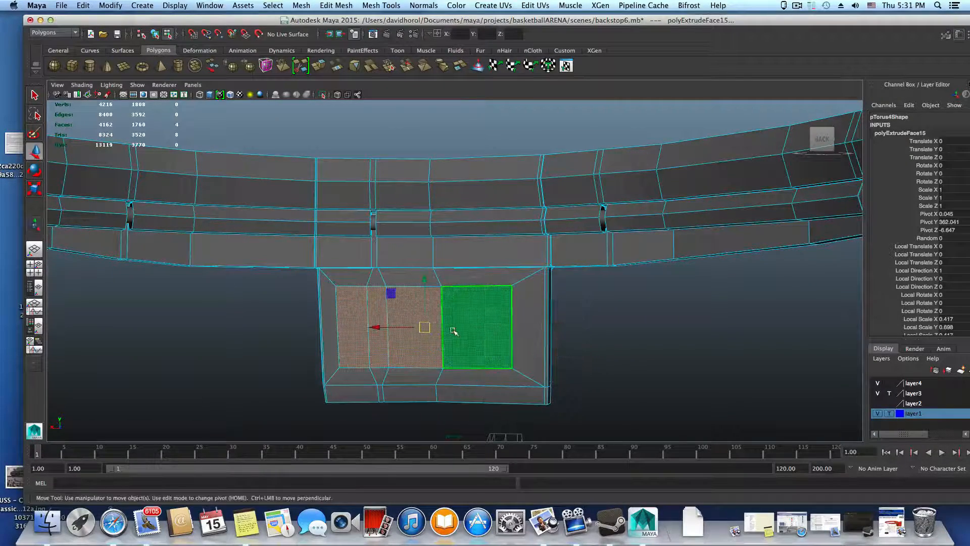
drag(372, 327, 386, 327)
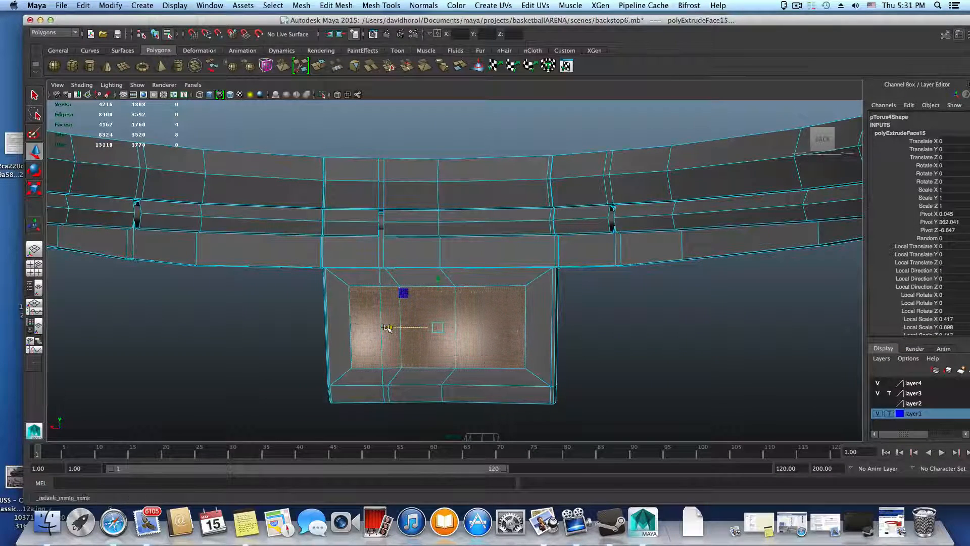
Move the inset rectangle's inner vertices sideways so its vertical edges line up with the block's existing vertical edges
right_click(447, 309)
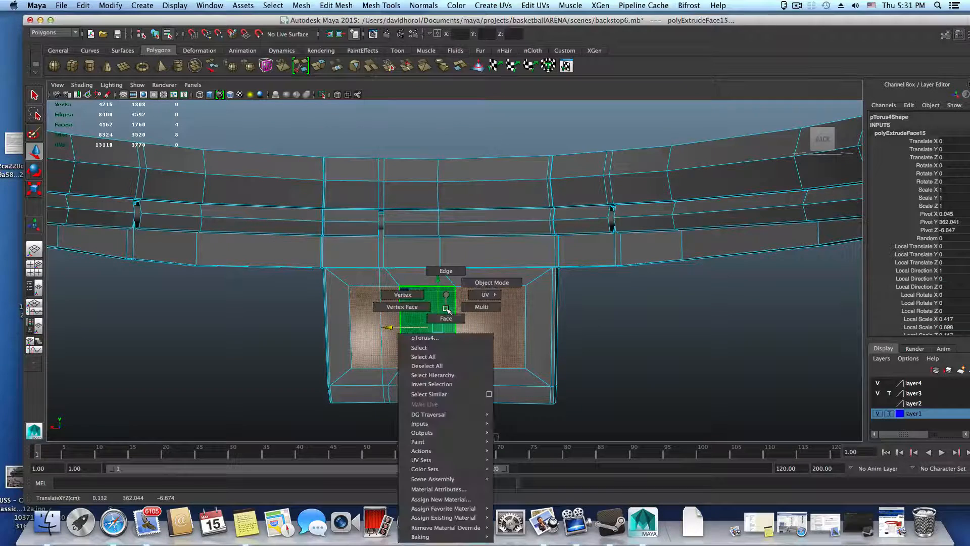
click(403, 294)
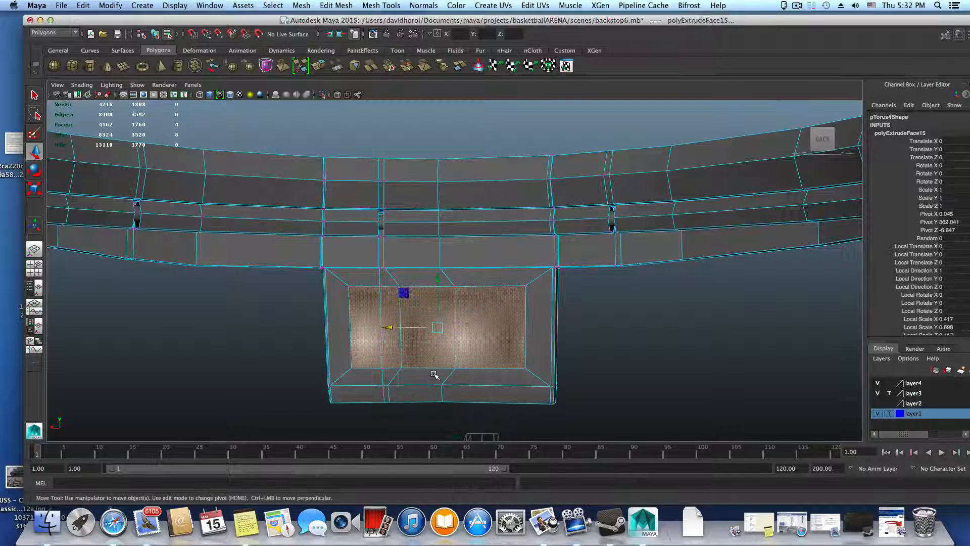
drag(434, 373, 435, 374)
drag(389, 282, 413, 376)
mouse_move(413, 376)
alt+mouse_down()
mouse_move(602, 373)
mouse_move(422, 372)
alt+mouse_up()
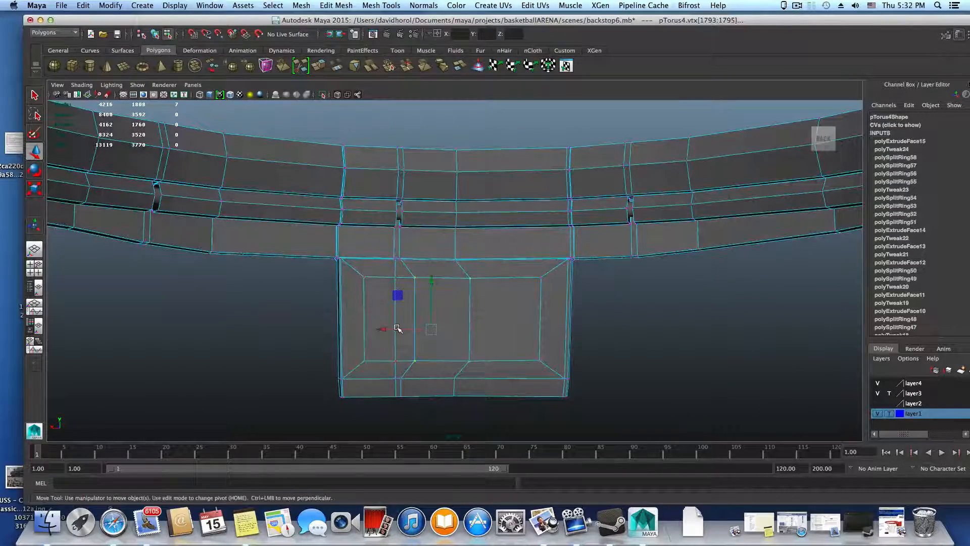
drag(385, 329, 382, 329)
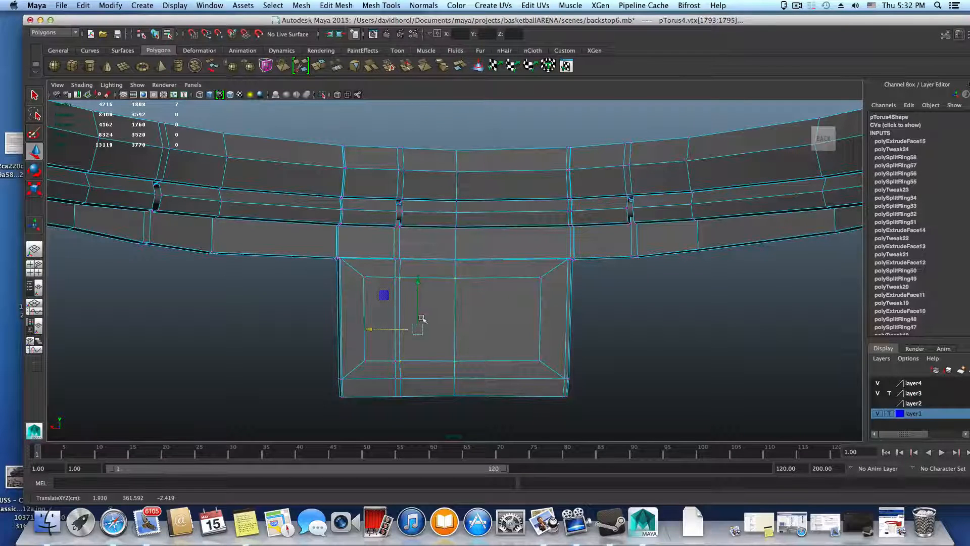
drag(370, 327, 370, 329)
Select the faces of the inset rectangle on the block's back, extrude them inward as a recess, and check it in smoothed display
right_drag(507, 311, 507, 344)
click(504, 322)
shift+click(408, 328)
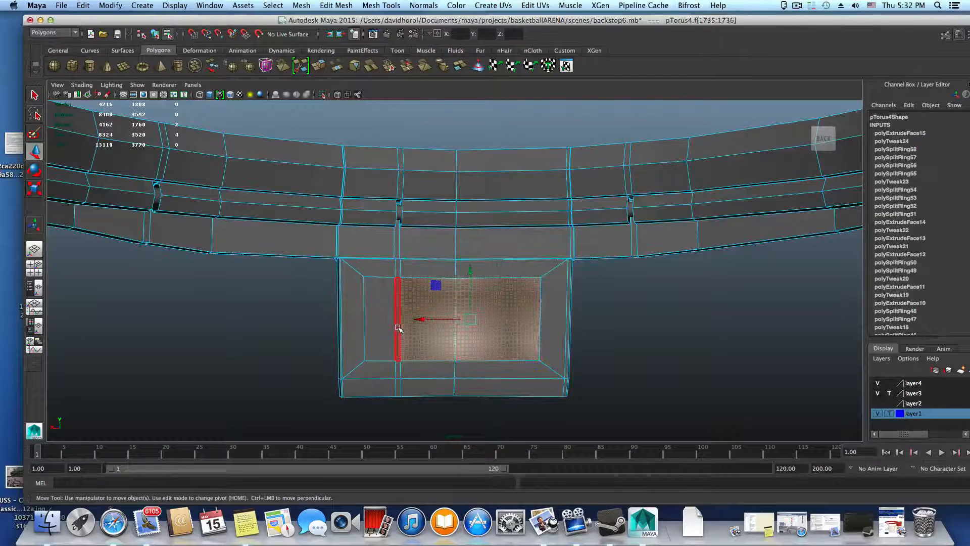
shift+click(385, 327)
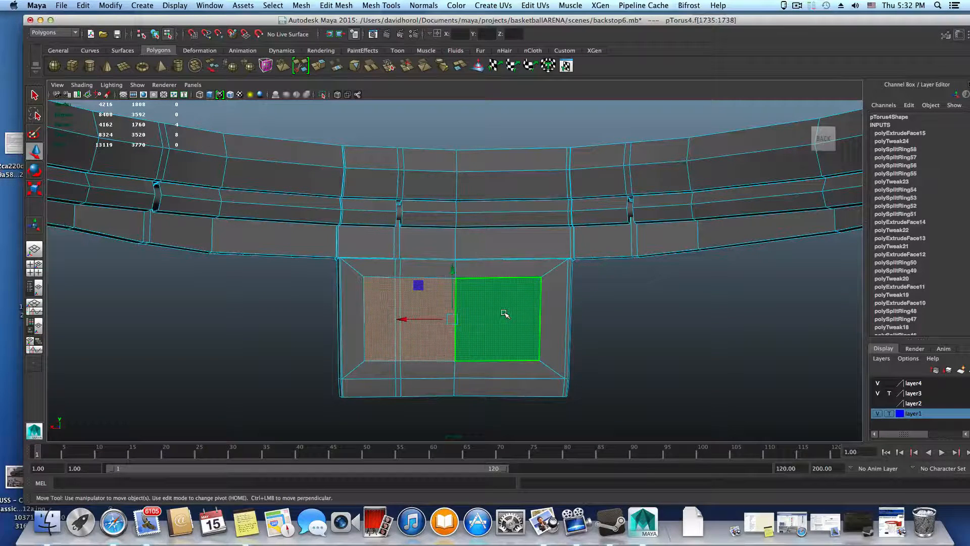
click(318, 65)
alt+drag(472, 308, 377, 362)
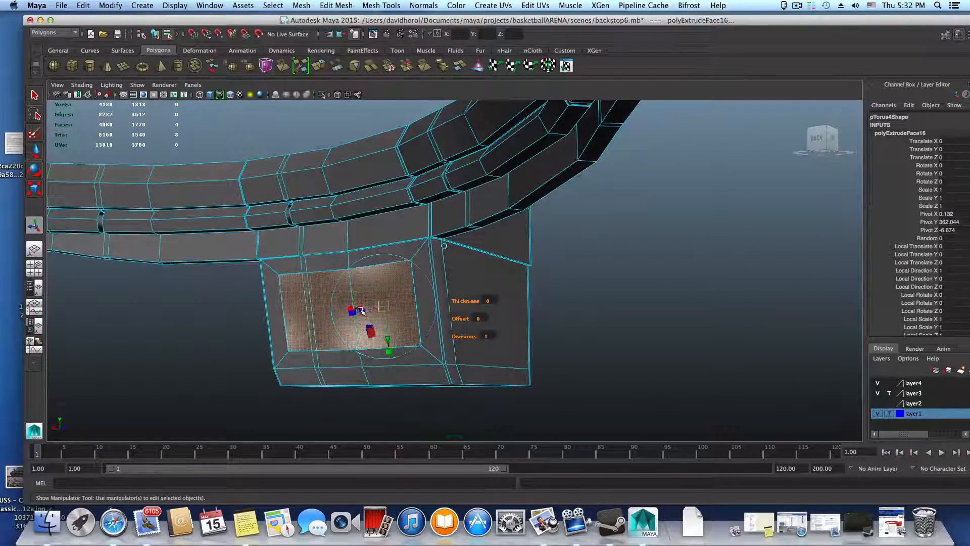
drag(362, 311, 373, 312)
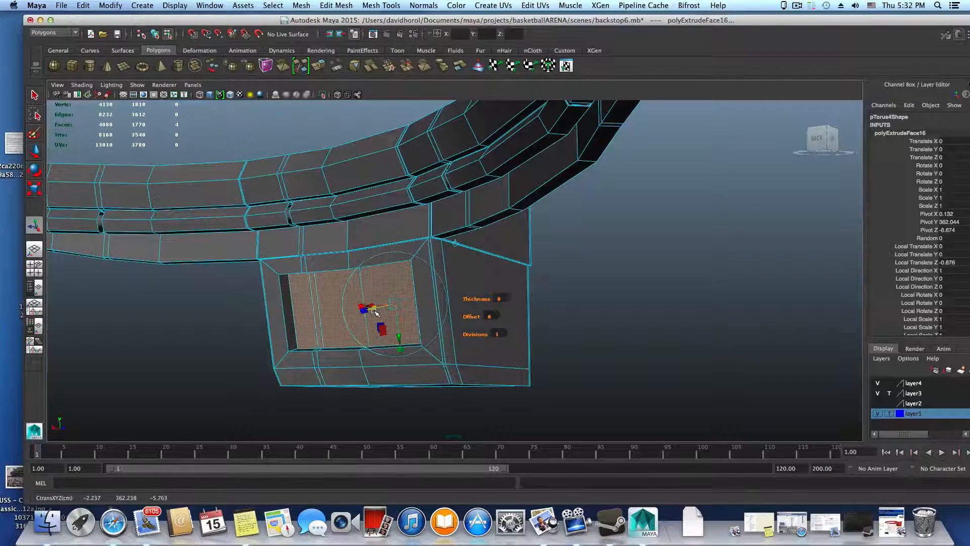
key(F8)
key(3)
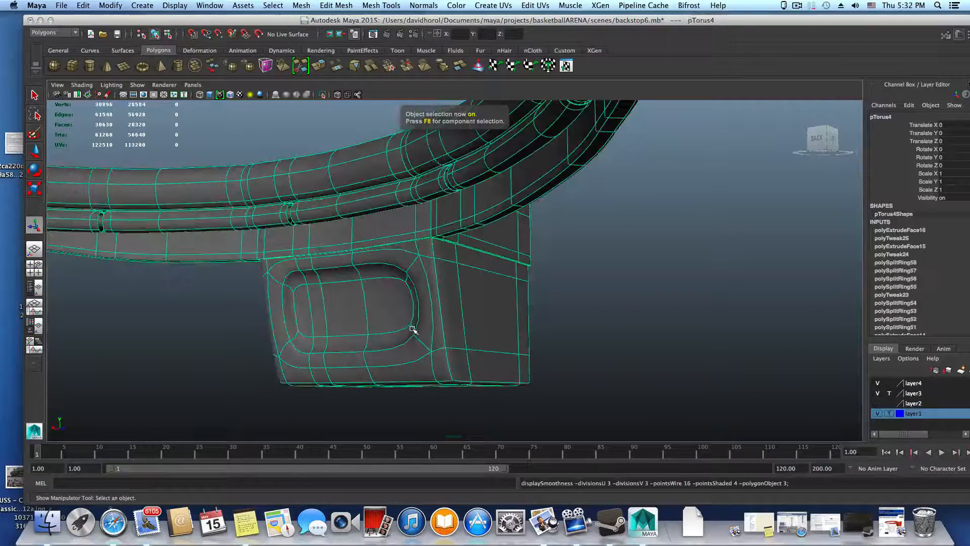
alt+drag(411, 329, 453, 331)
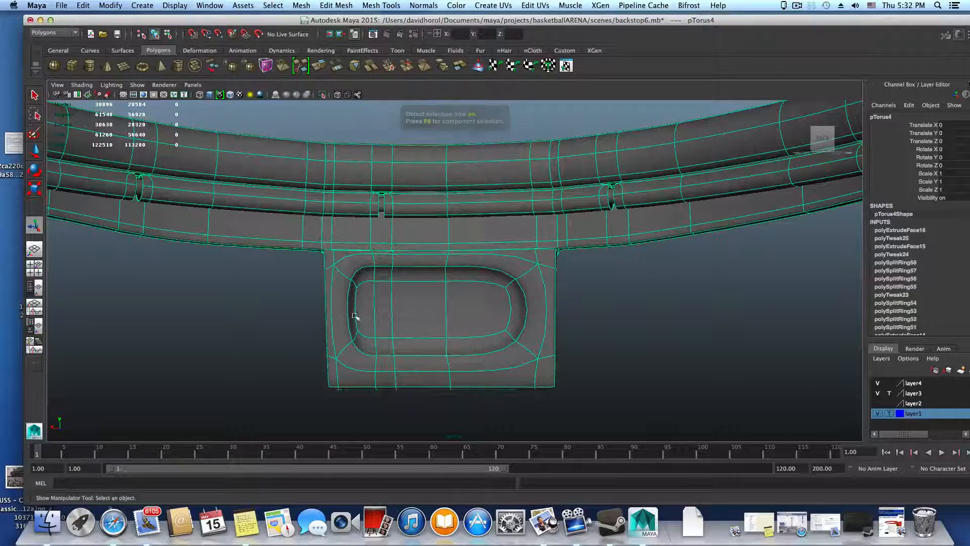
key(1)
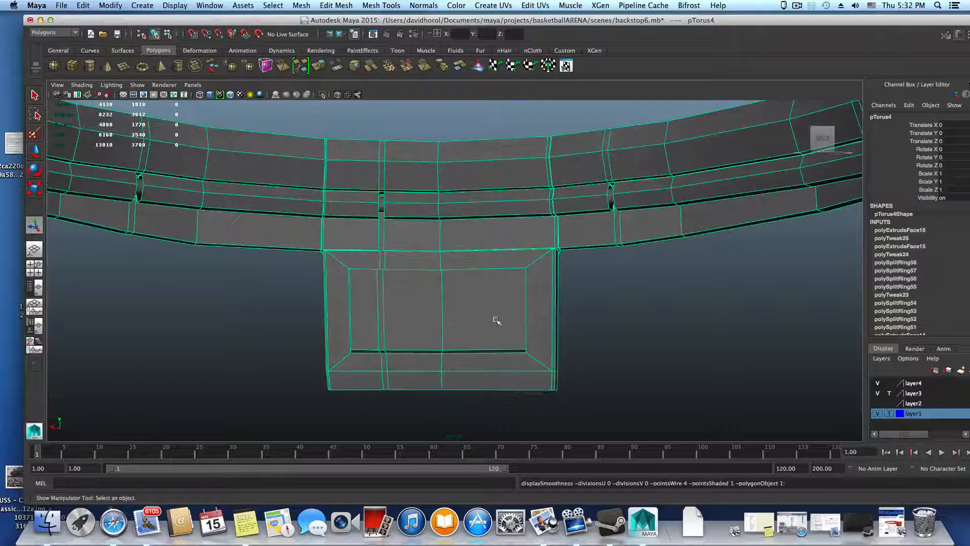
Insert vertical edge loops close to both side edges of the recess and check the smoothed display
shift+right_drag(529, 296, 490, 309)
drag(517, 271, 525, 272)
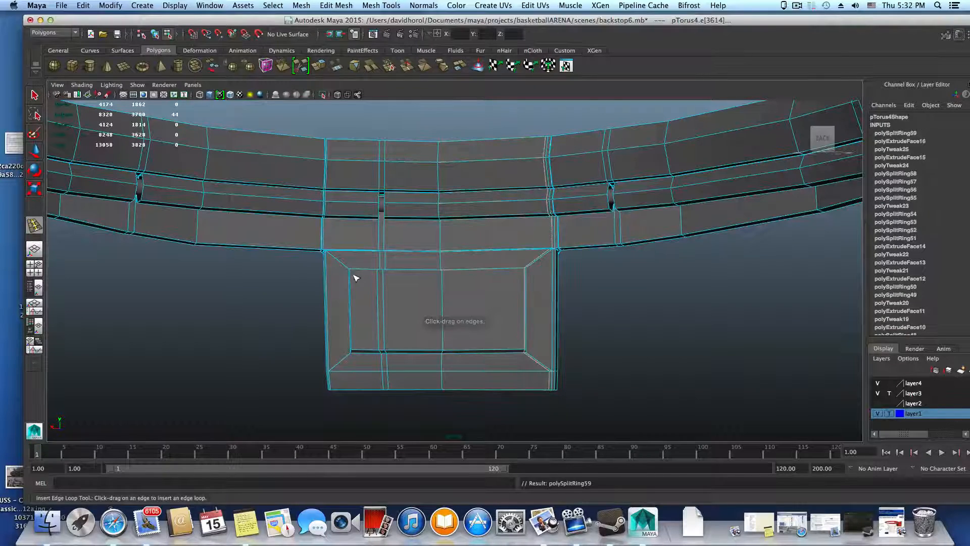
drag(354, 271, 353, 272)
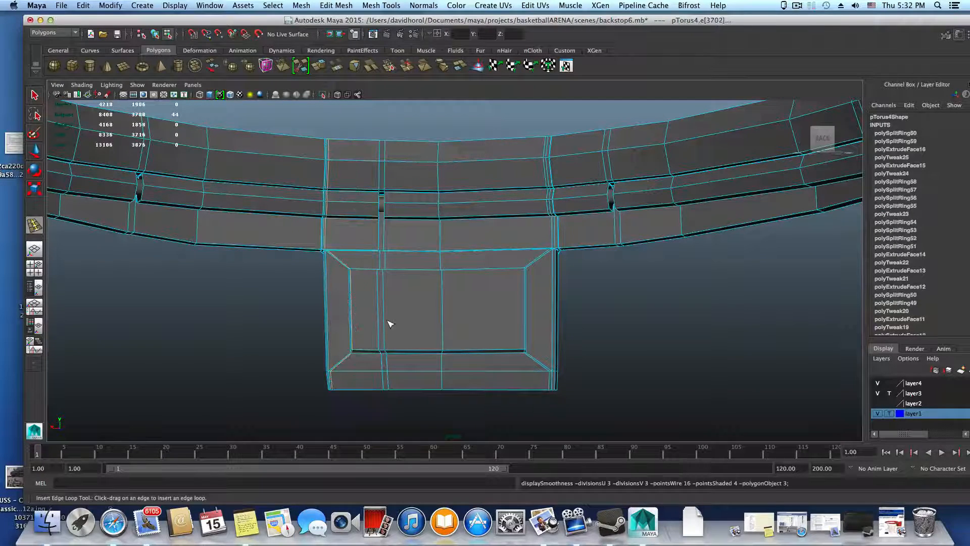
key(3)
alt+drag(486, 320, 539, 303)
key(1)
Select only the recess's vertices on the block's back, removing the vertices behind them on the rest of the block
right_drag(538, 300, 408, 261)
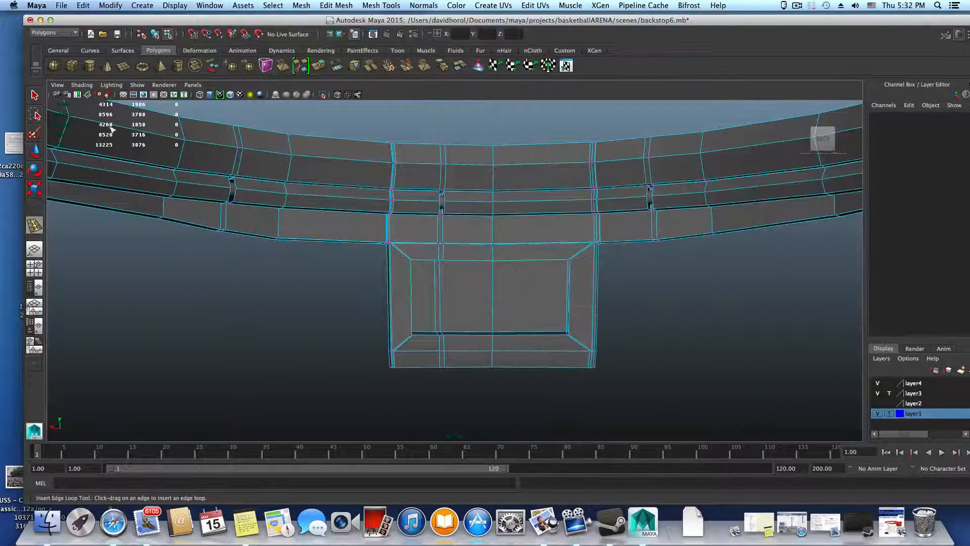
click(36, 94)
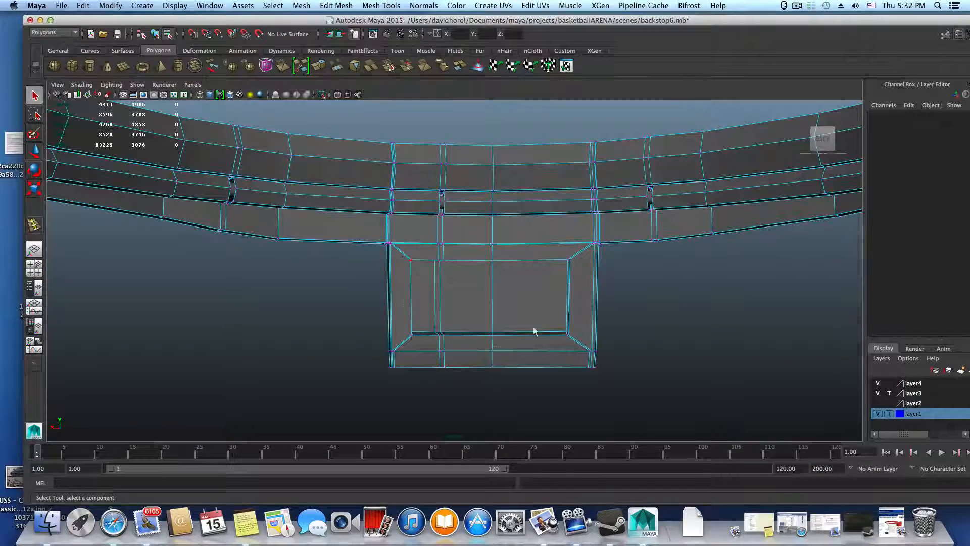
drag(578, 346, 424, 353)
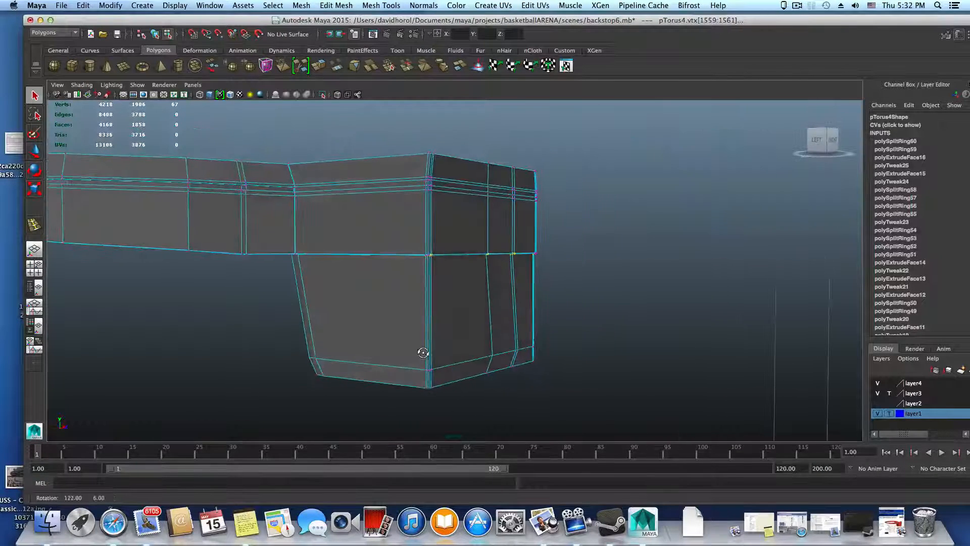
alt+drag(447, 265, 486, 260)
ctrl+drag(585, 439, 478, 161)
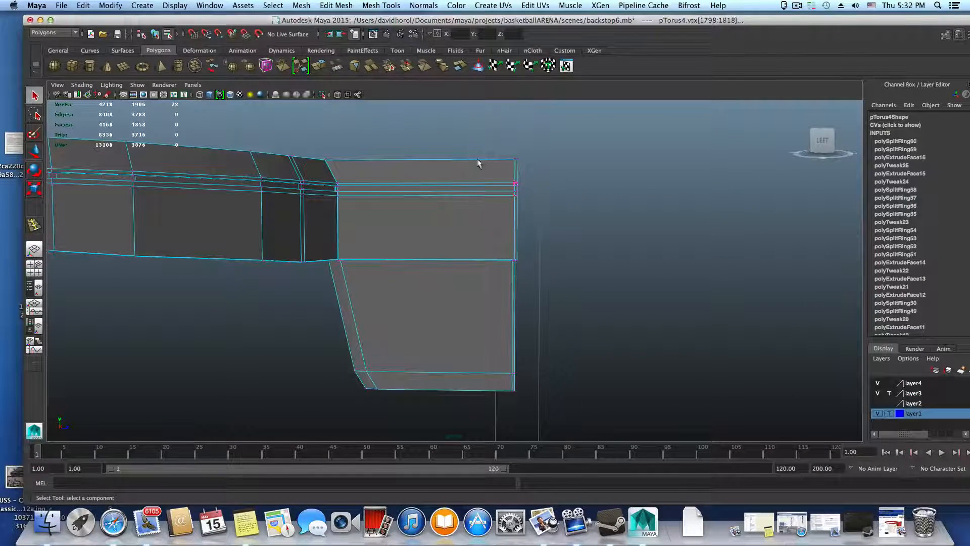
alt+drag(447, 364, 530, 340)
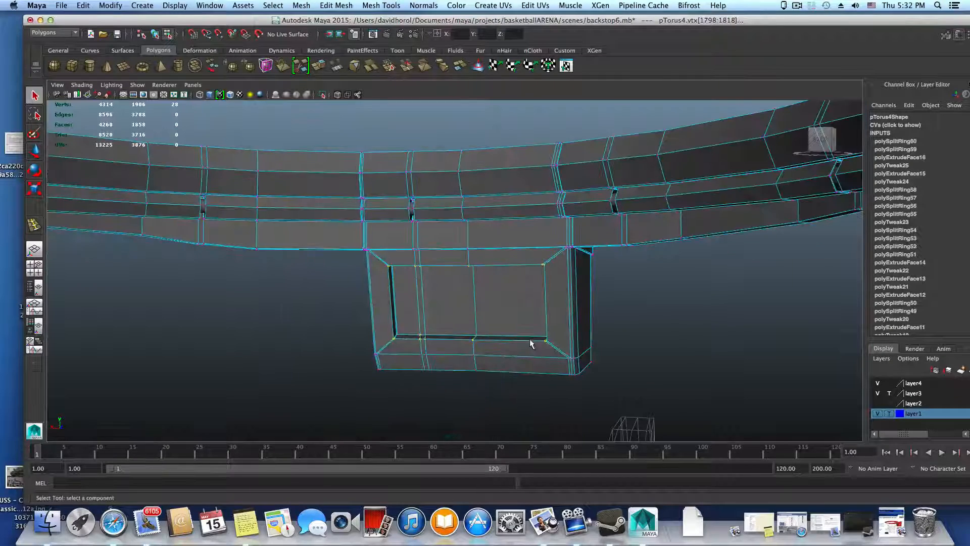
Scale the recess's vertices into a smaller rectangle and move them slightly down on the block's back
key(r)
drag(467, 301, 456, 349)
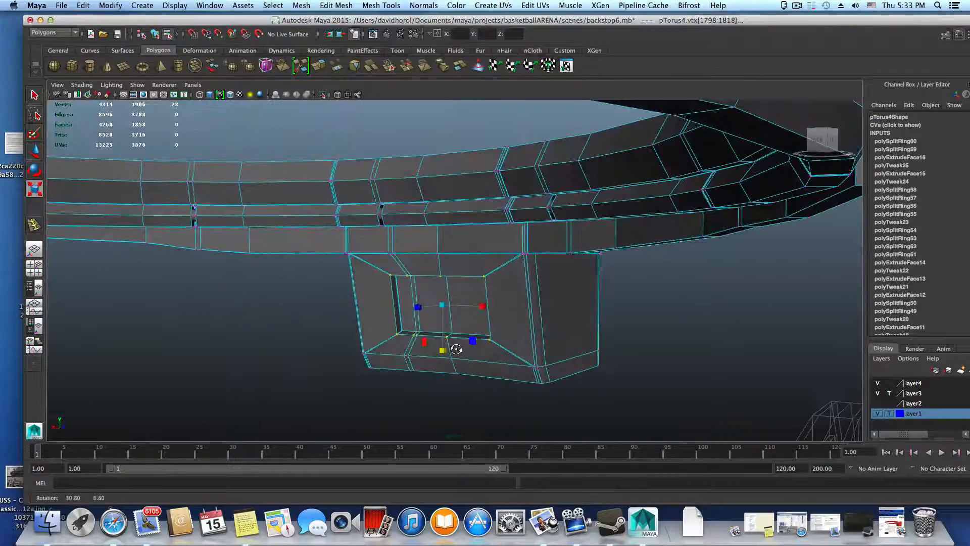
key(3)
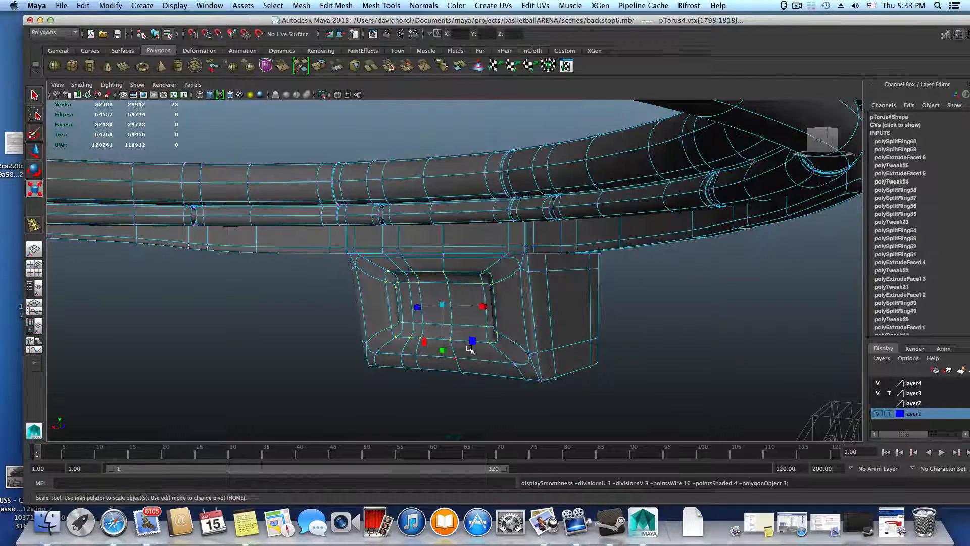
key(1)
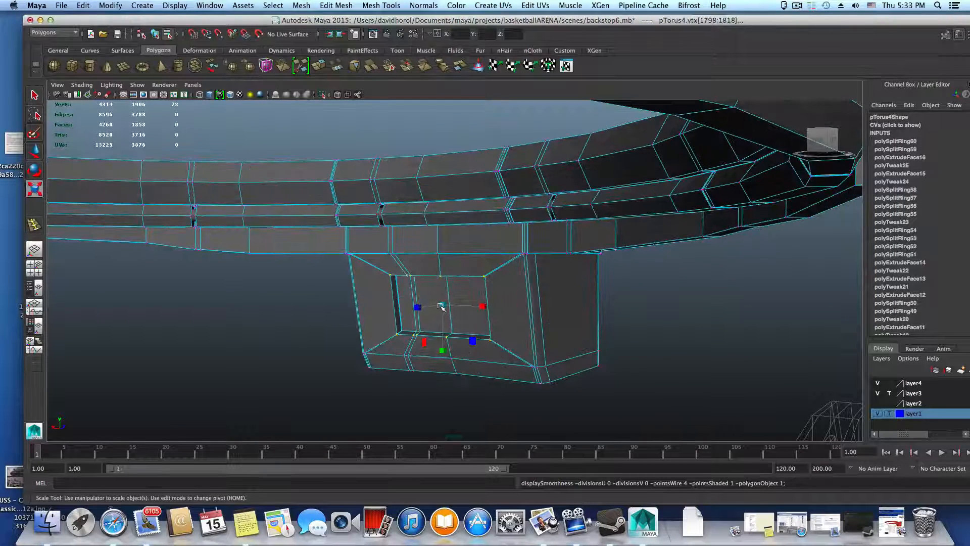
drag(440, 306, 431, 312)
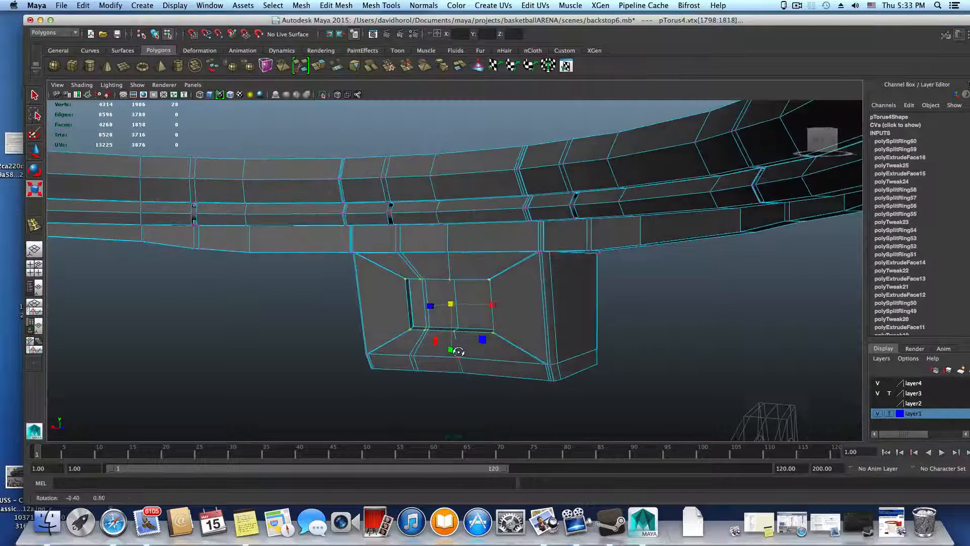
alt+drag(450, 352, 454, 353)
key(w)
drag(451, 257, 449, 317)
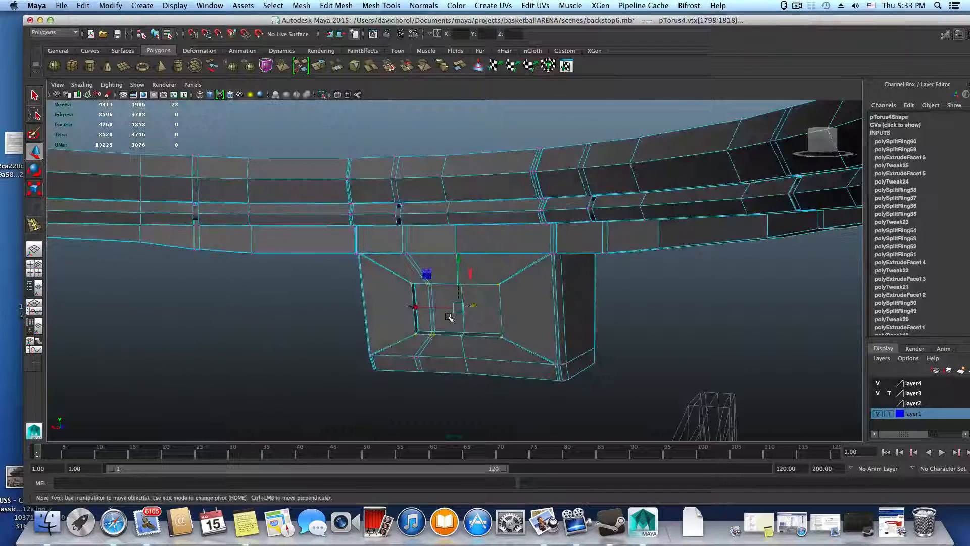
Insert supporting edge loops around the recess opening, along the back face's outer border and along the recess's inner walls
alt+right_drag(449, 317, 605, 345)
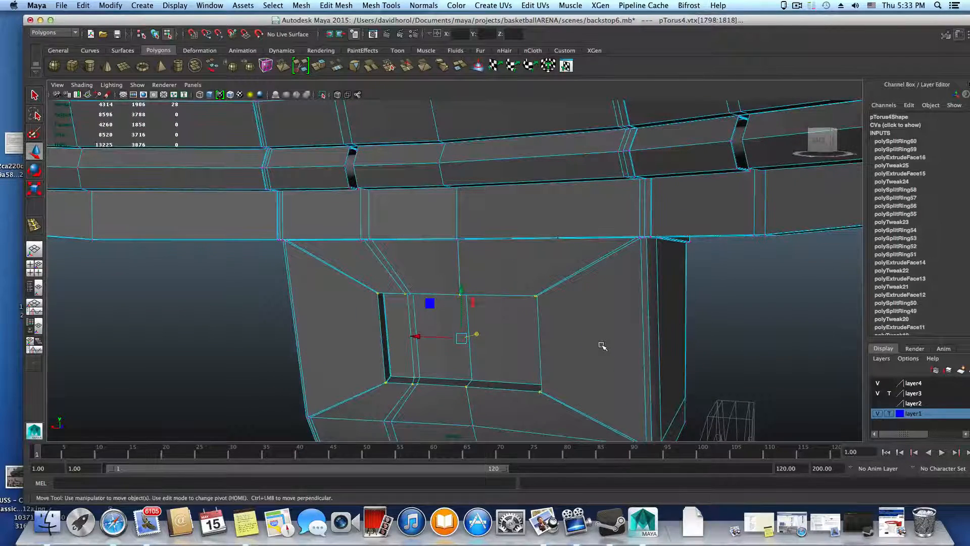
key(F8)
shift+right_drag(580, 290, 556, 311)
drag(559, 286, 547, 292)
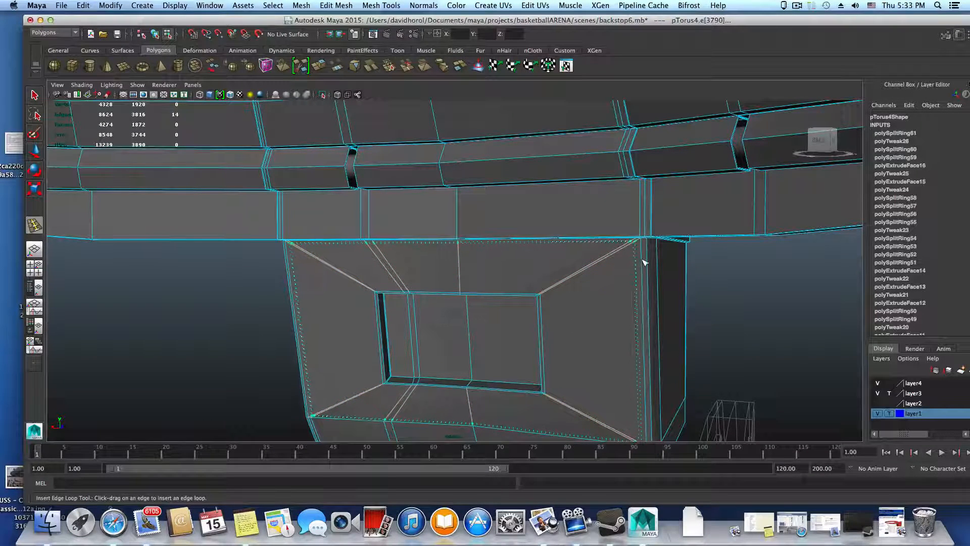
drag(645, 263, 644, 263)
key(f)
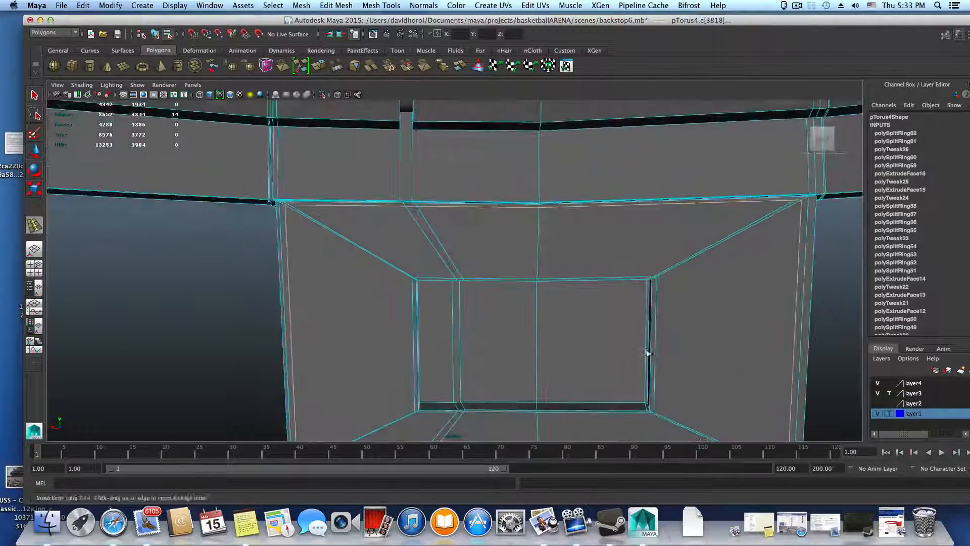
alt+drag(540, 308, 559, 343)
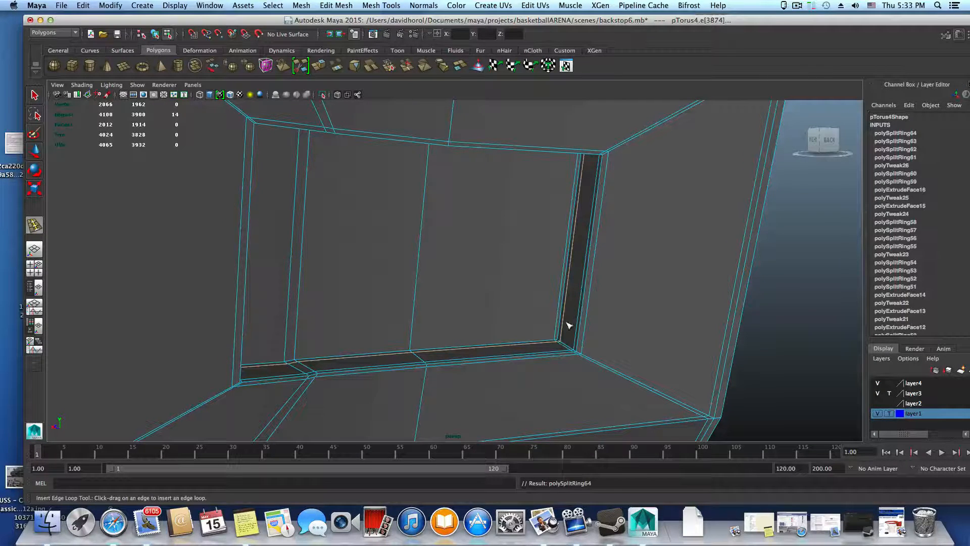
Examine the recessed block's back in smoothed display and compare it with the unsmoothed mesh
key(2)
scroll(569, 346, down, 5)
alt+drag(569, 347, 517, 345)
key(F8)
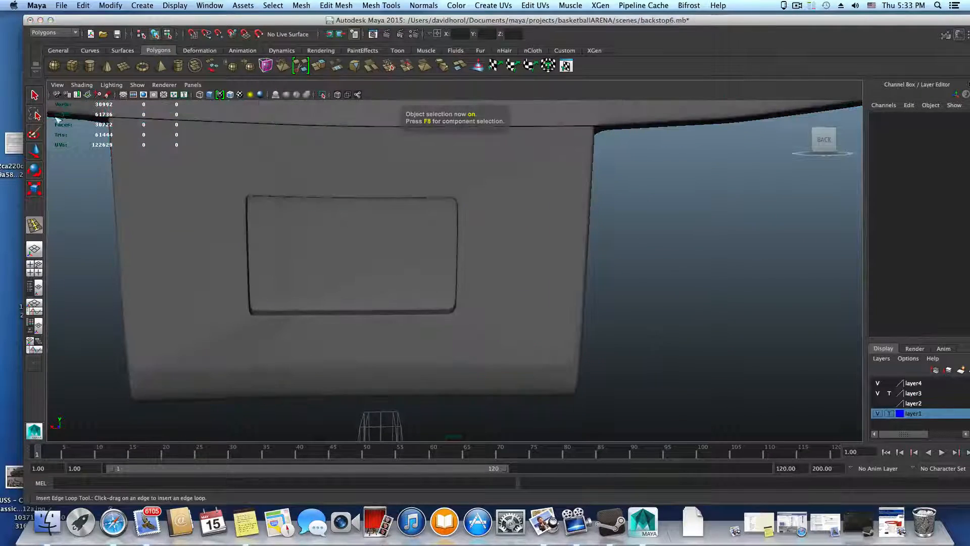
click(34, 95)
click(580, 327)
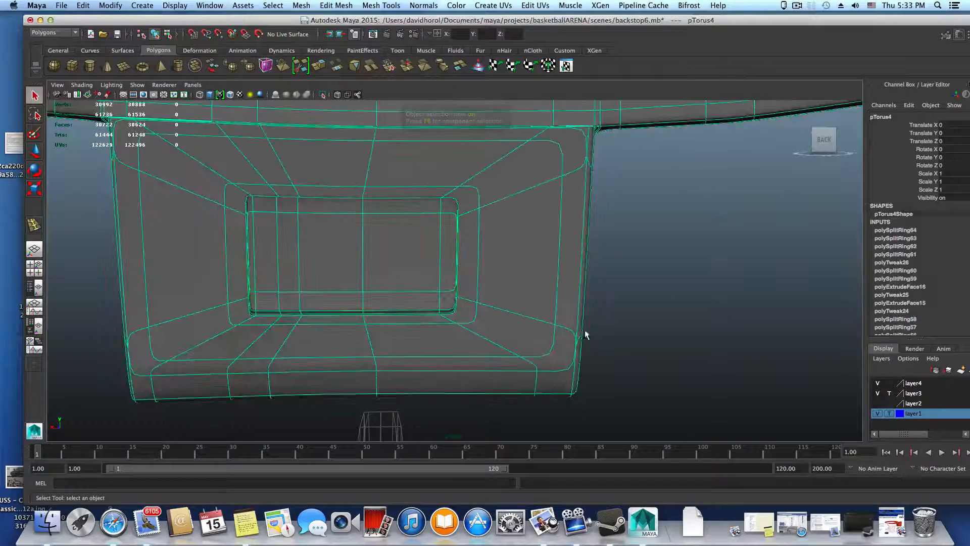
alt+right_drag(582, 329, 370, 328)
alt+drag(595, 363, 555, 365)
key(1)
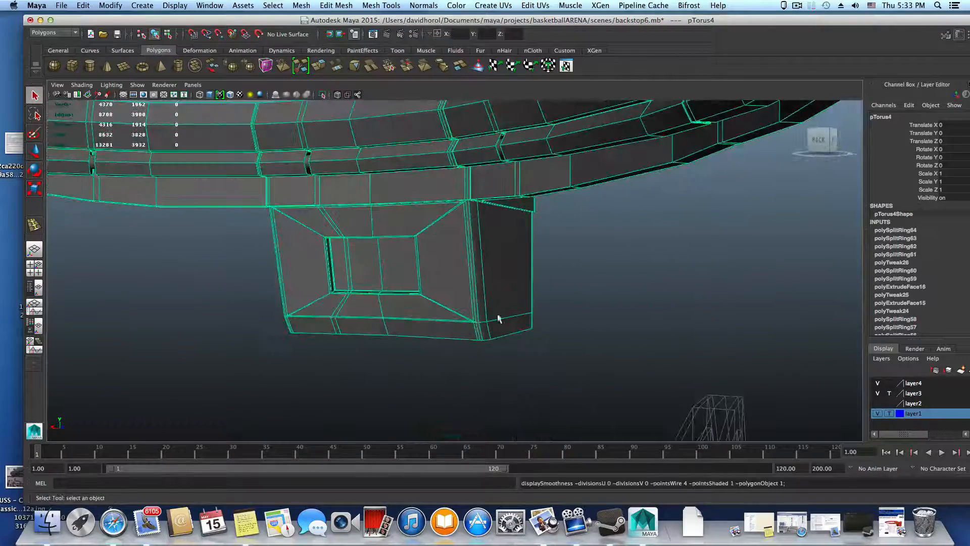
Inspect the smoothed block's corners and recess up close and review the whole rim from the side
alt+drag(475, 339, 427, 338)
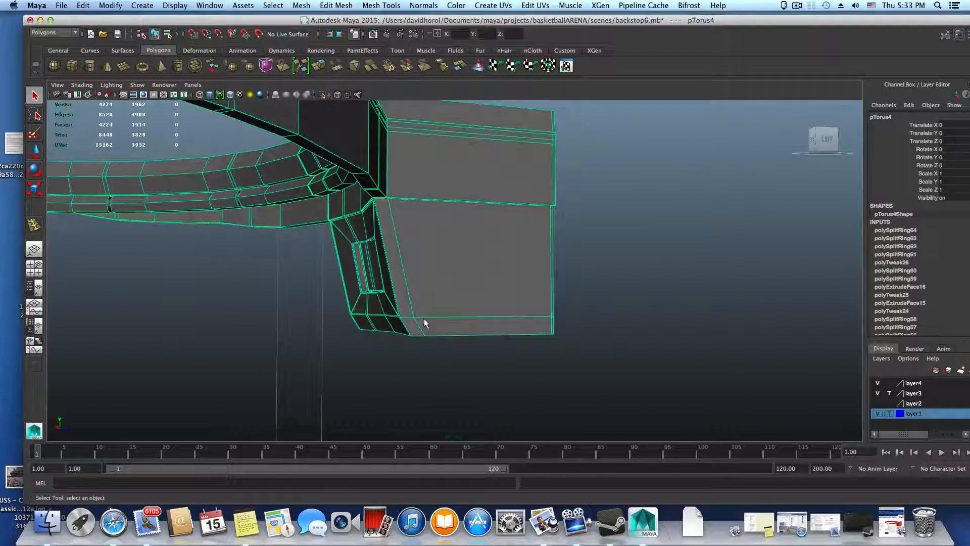
alt+right_drag(424, 325, 798, 383)
alt+drag(475, 339, 504, 335)
key(3)
click(744, 365)
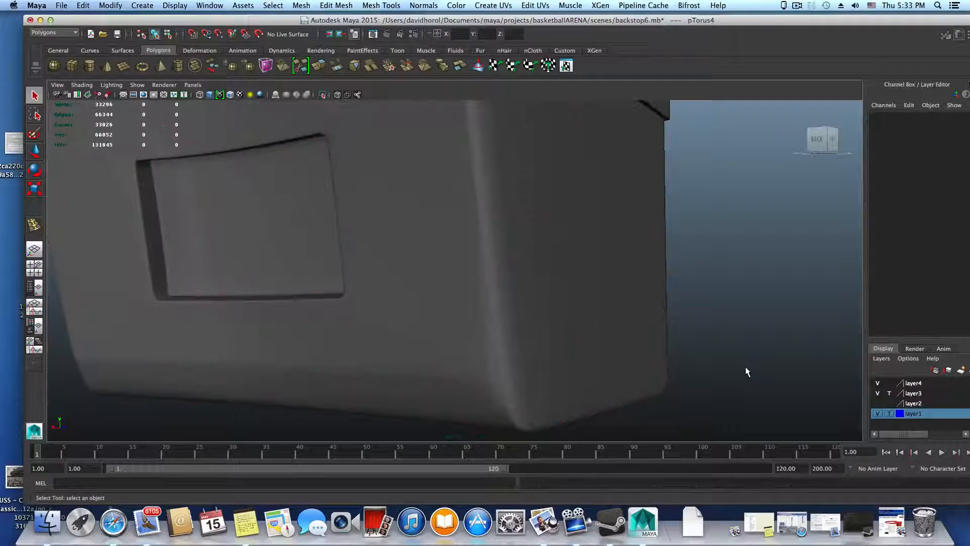
alt+drag(754, 368, 550, 348)
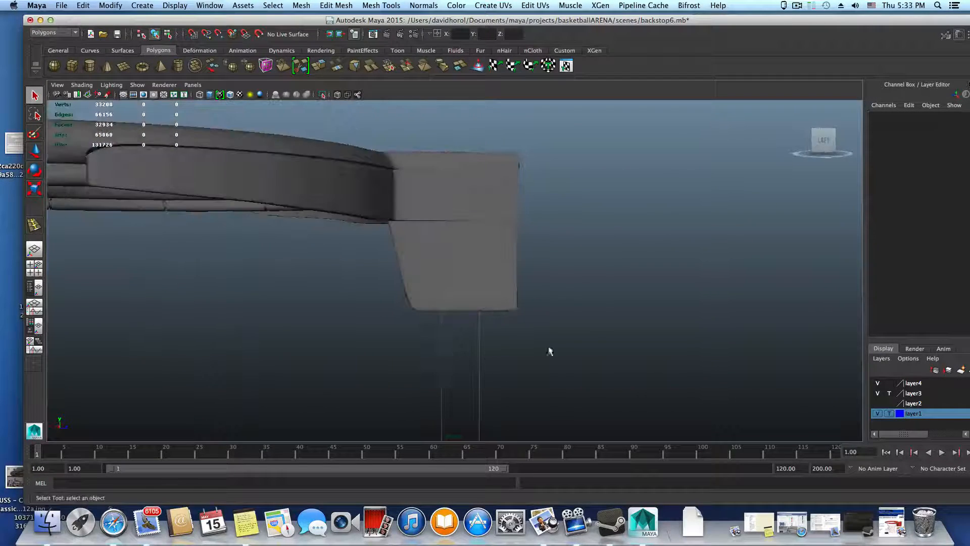
alt+middle_drag(550, 348, 363, 349)
alt+drag(363, 348, 384, 364)
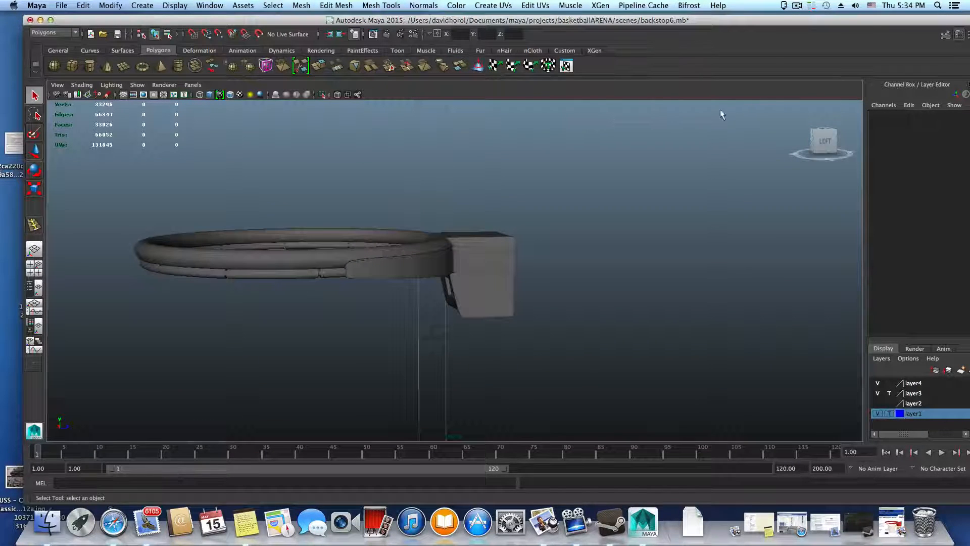
Save the scene under the new name backstop7.mb in the basketballARENA scenes folder
drag(107, 20, 82, 9)
click(62, 5)
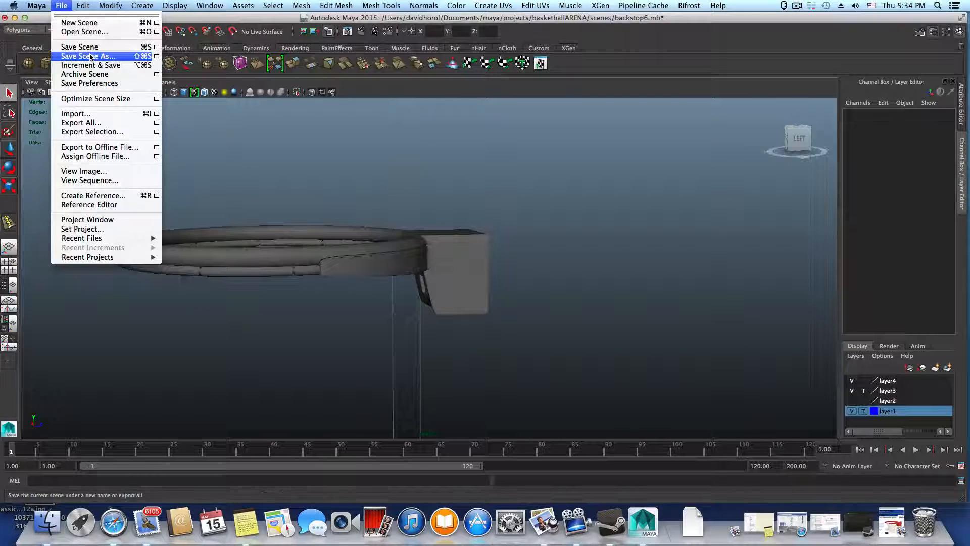
click(81, 54)
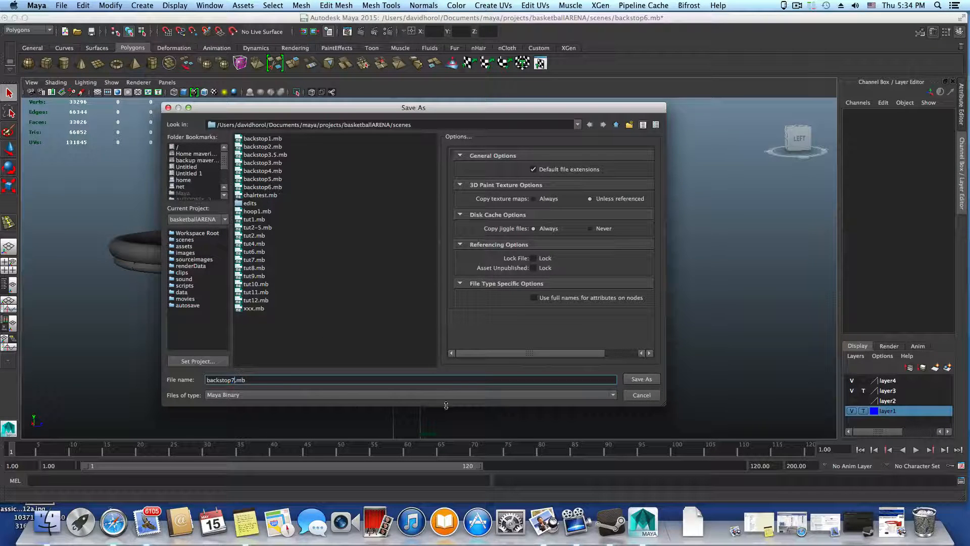
click(642, 379)
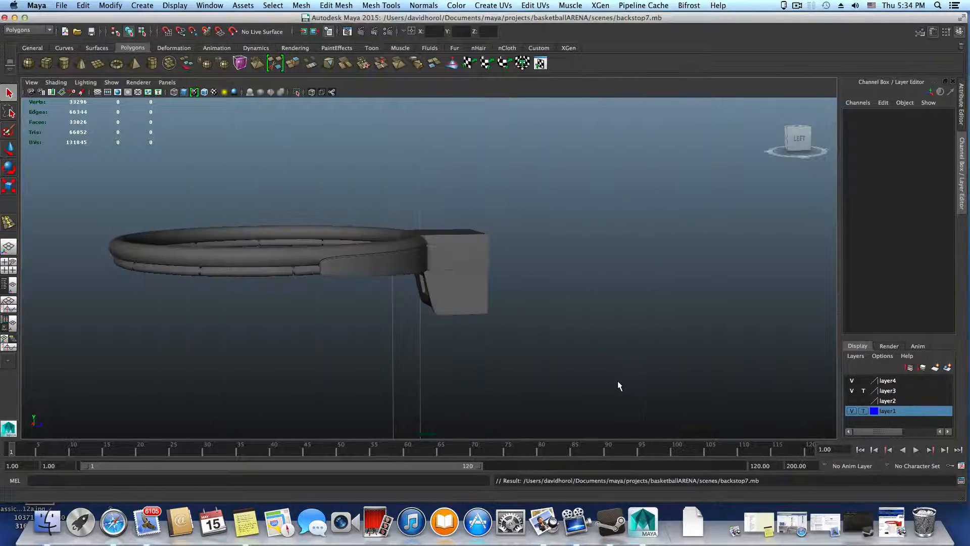
scroll(619, 386, down, 3)
click(797, 6)
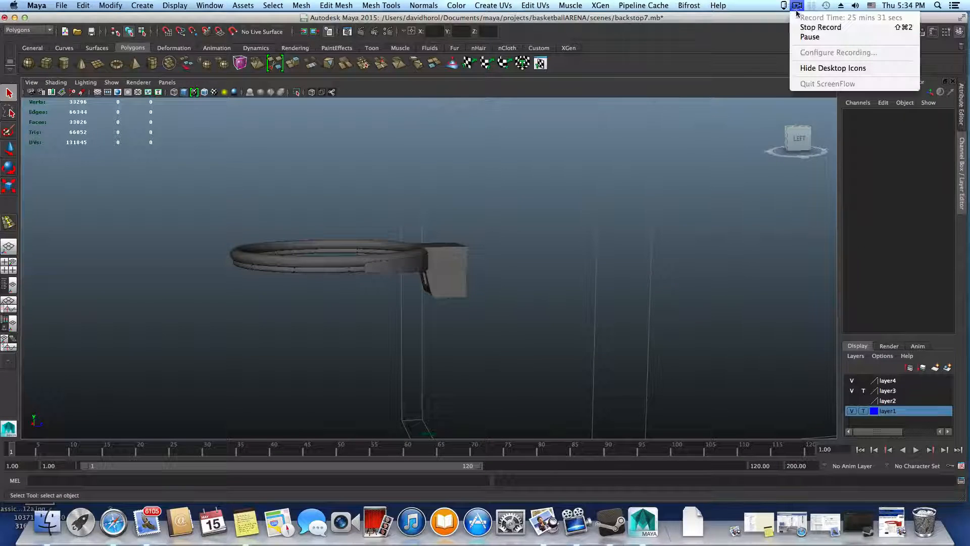